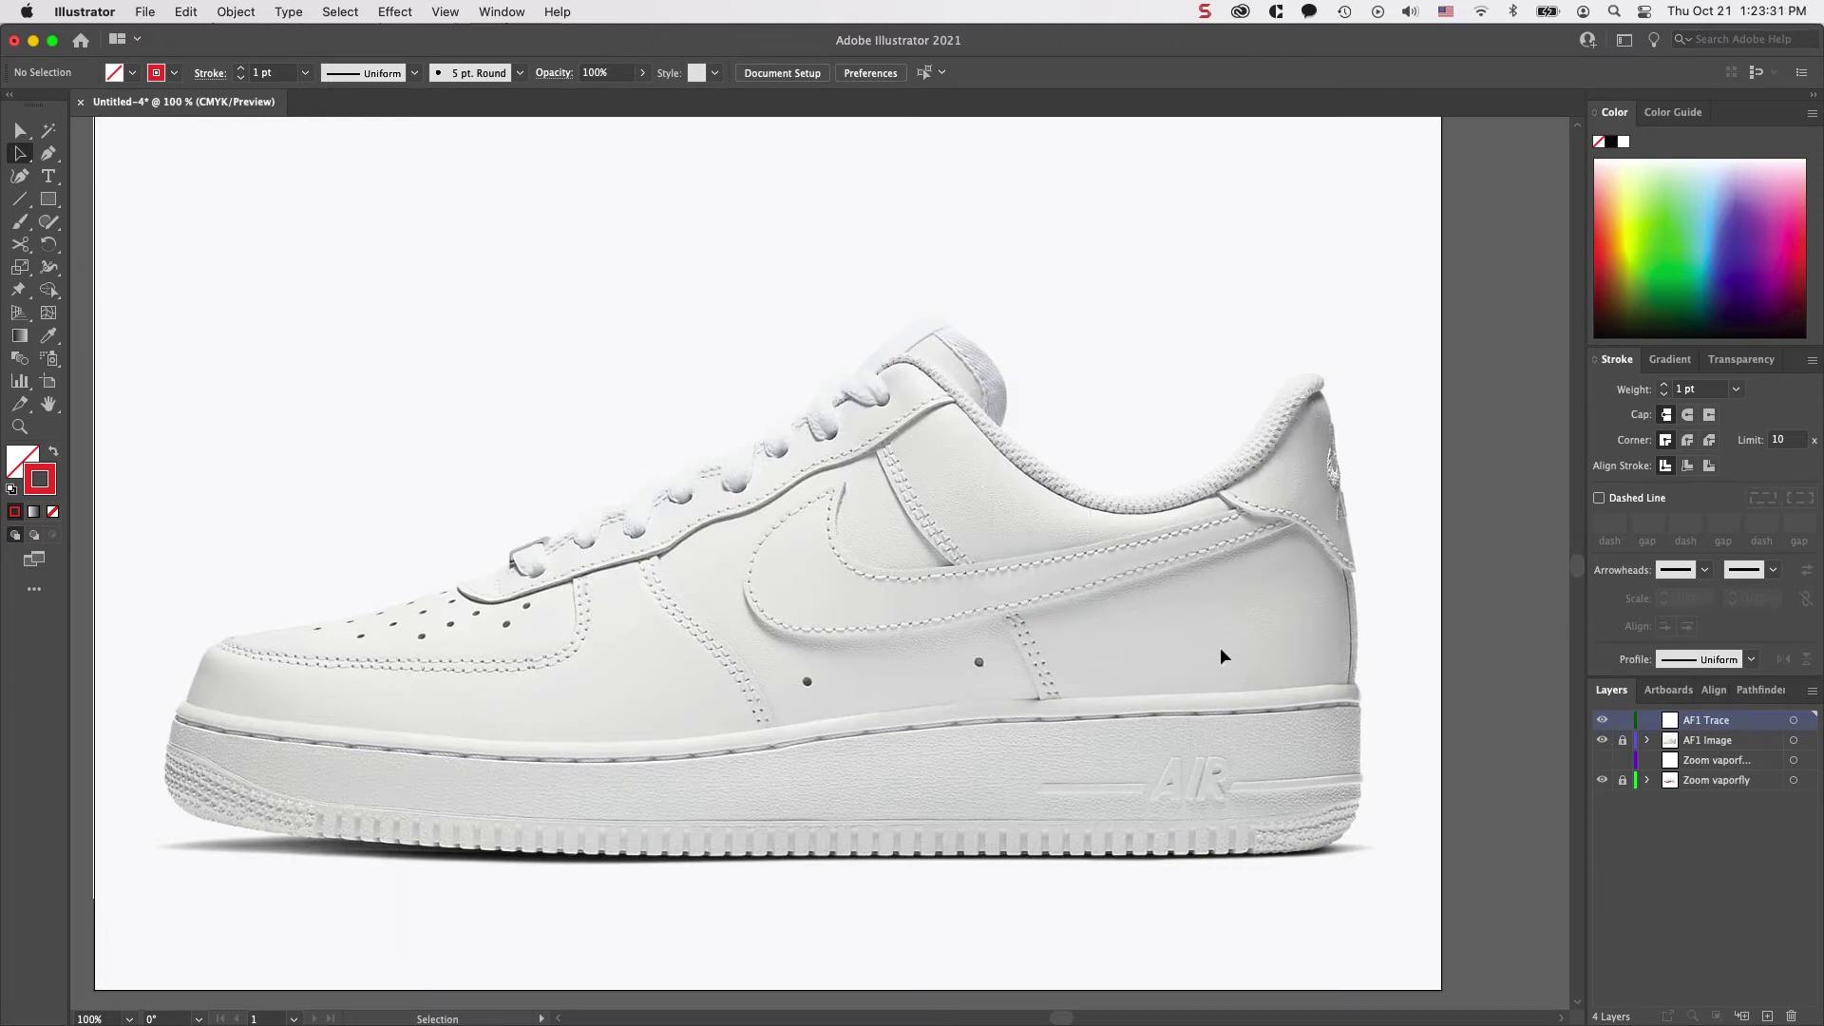
# Unlock the AF1 Image layer to view the shoe image's opacity setting, and lock the layer again
pyautogui.click(1623, 745)
pyautogui.click(1710, 743)
pyautogui.click(1079, 602)
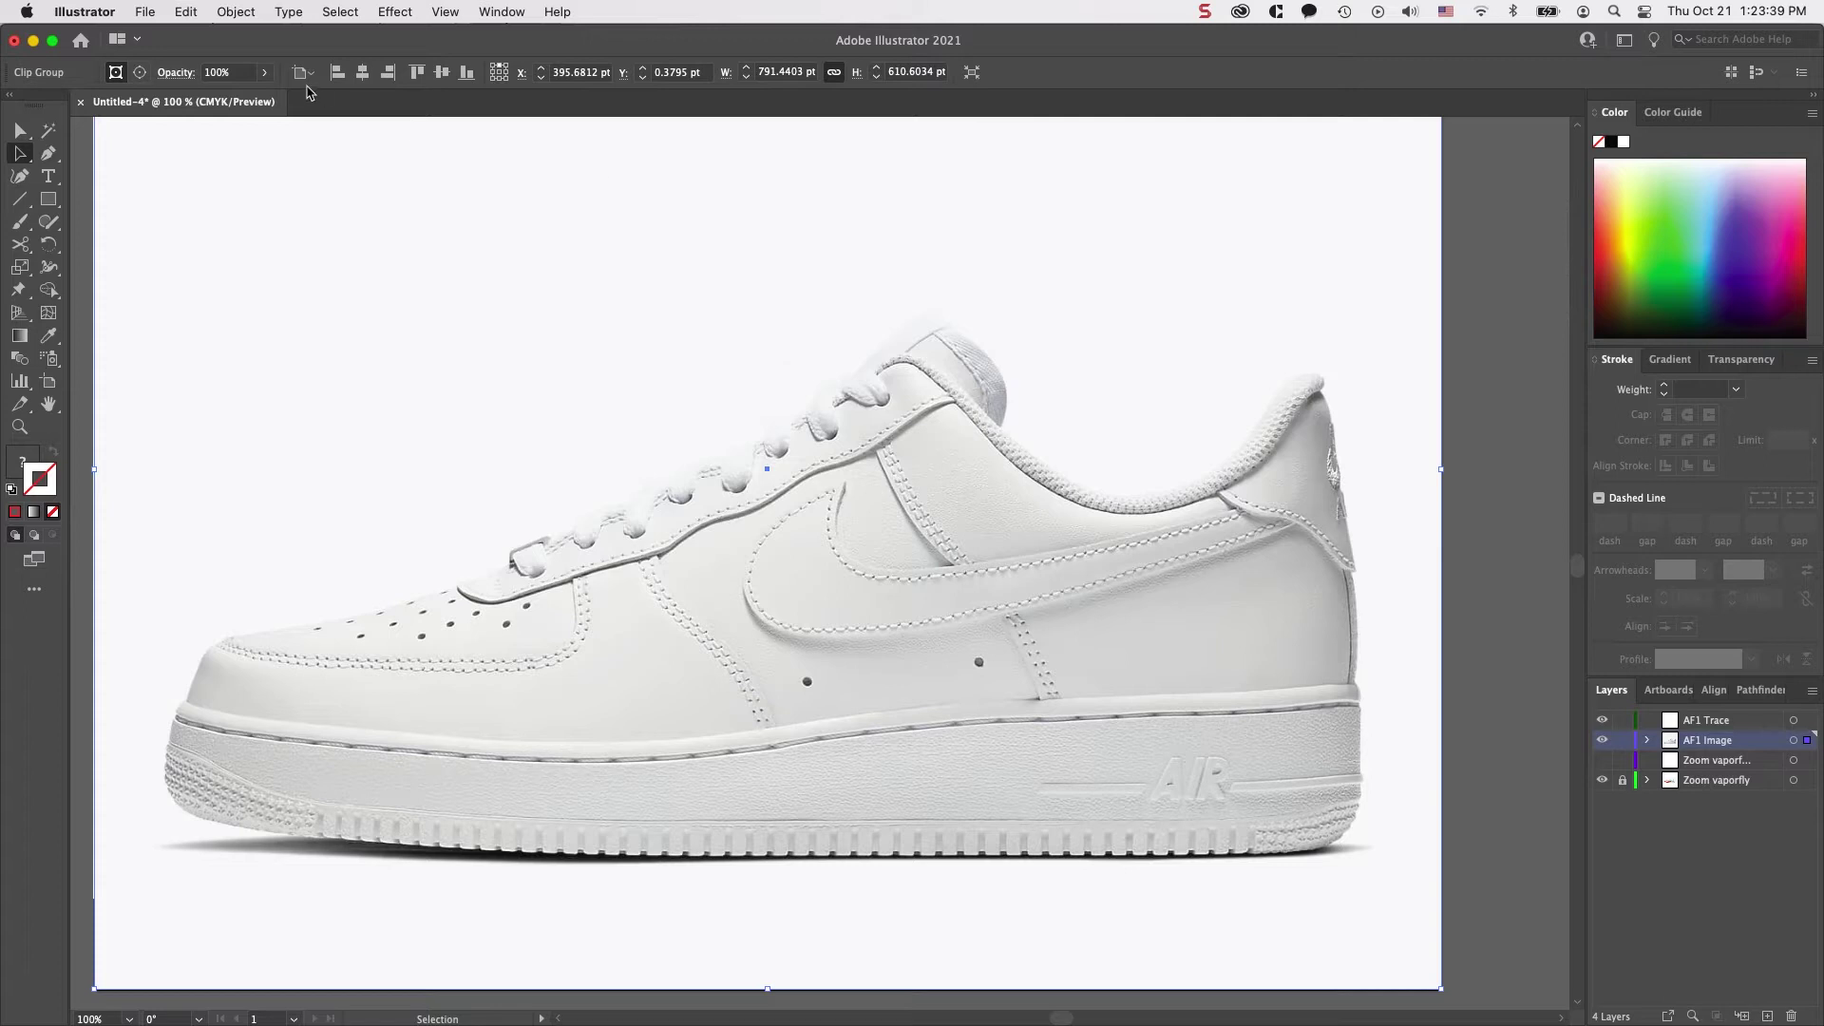
pyautogui.click(265, 73)
pyautogui.moveTo(271, 98)
pyautogui.mouseDown()
pyautogui.moveTo(213, 100)
pyautogui.moveTo(278, 100)
pyautogui.mouseUp()
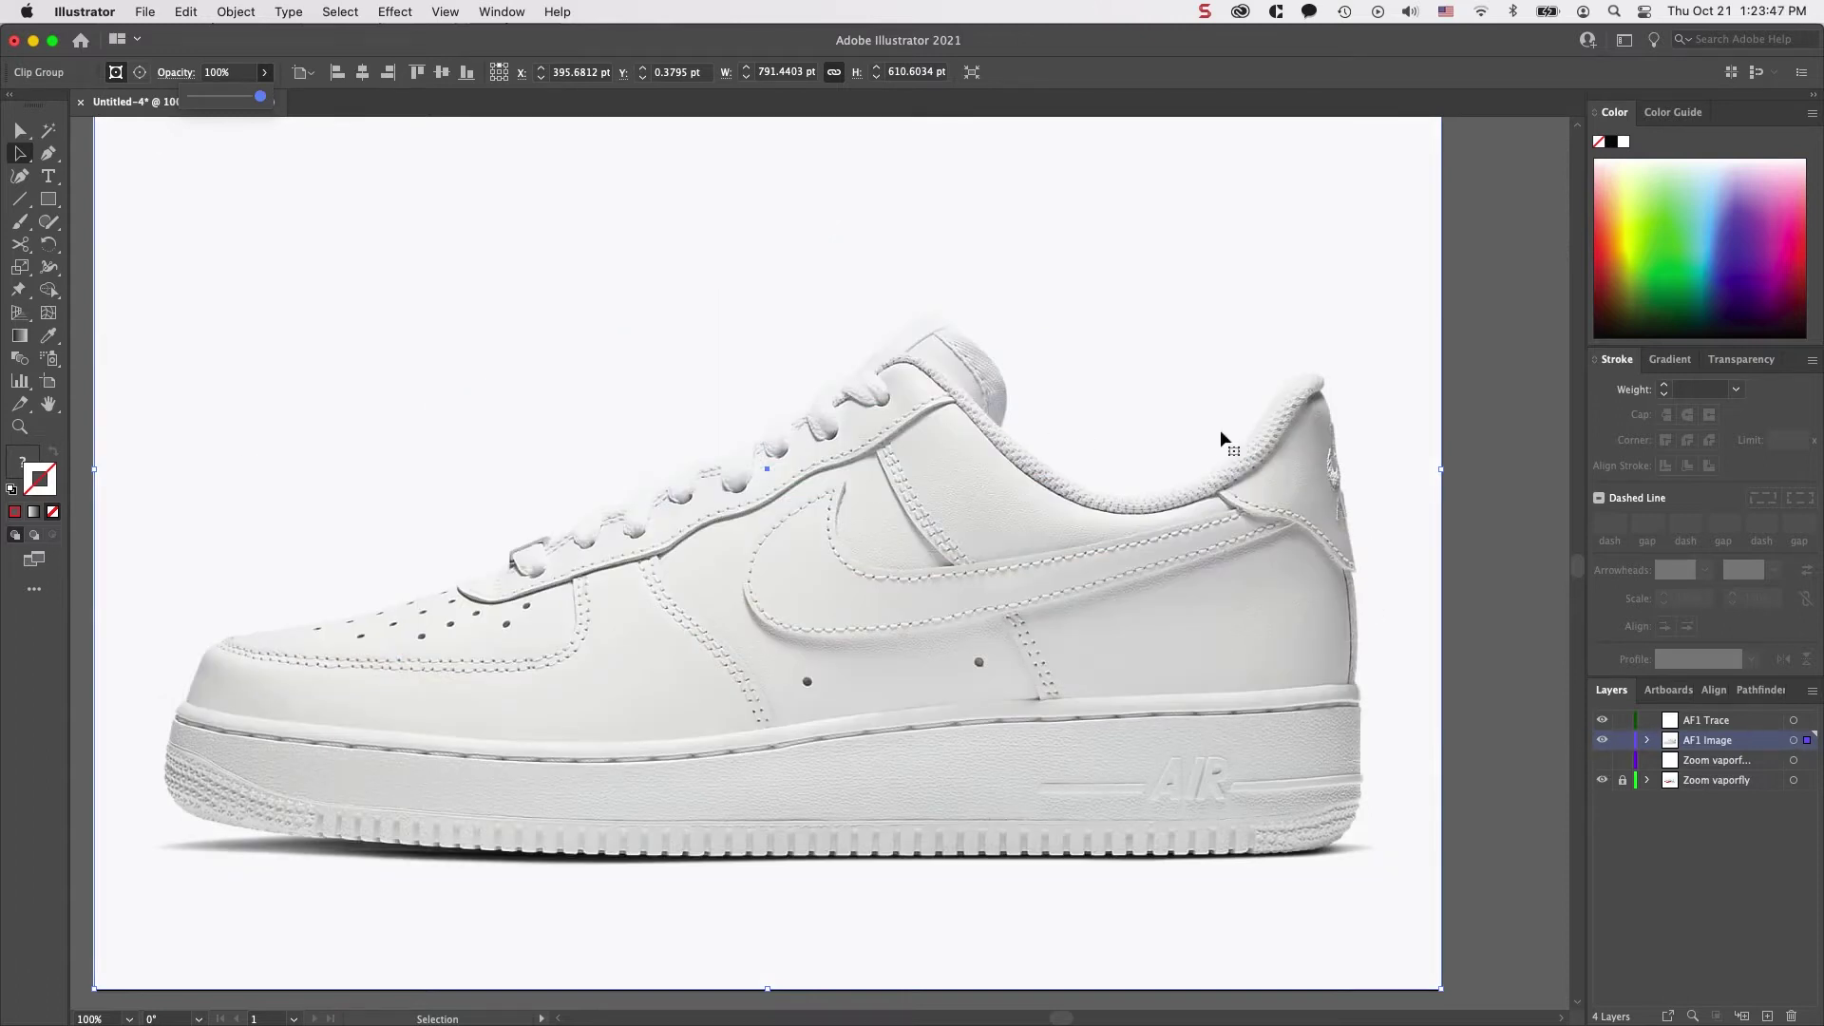
pyautogui.click(1504, 472)
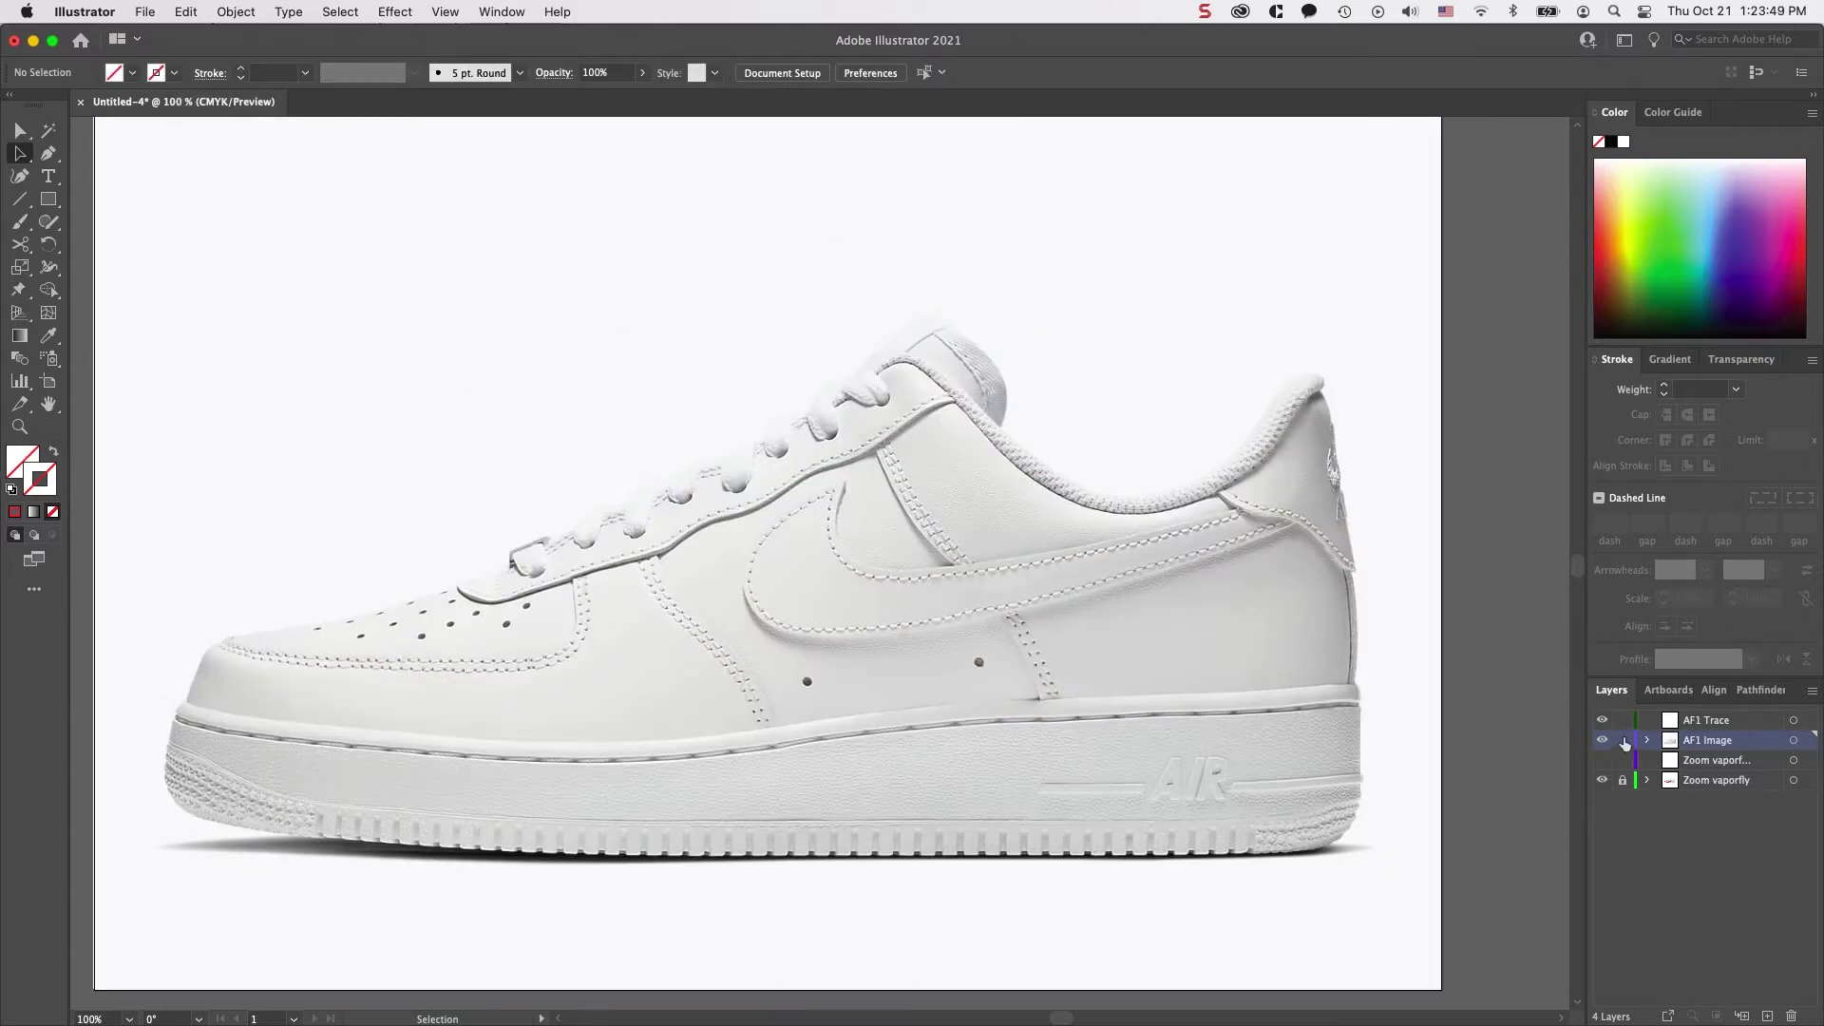
pyautogui.click(1623, 741)
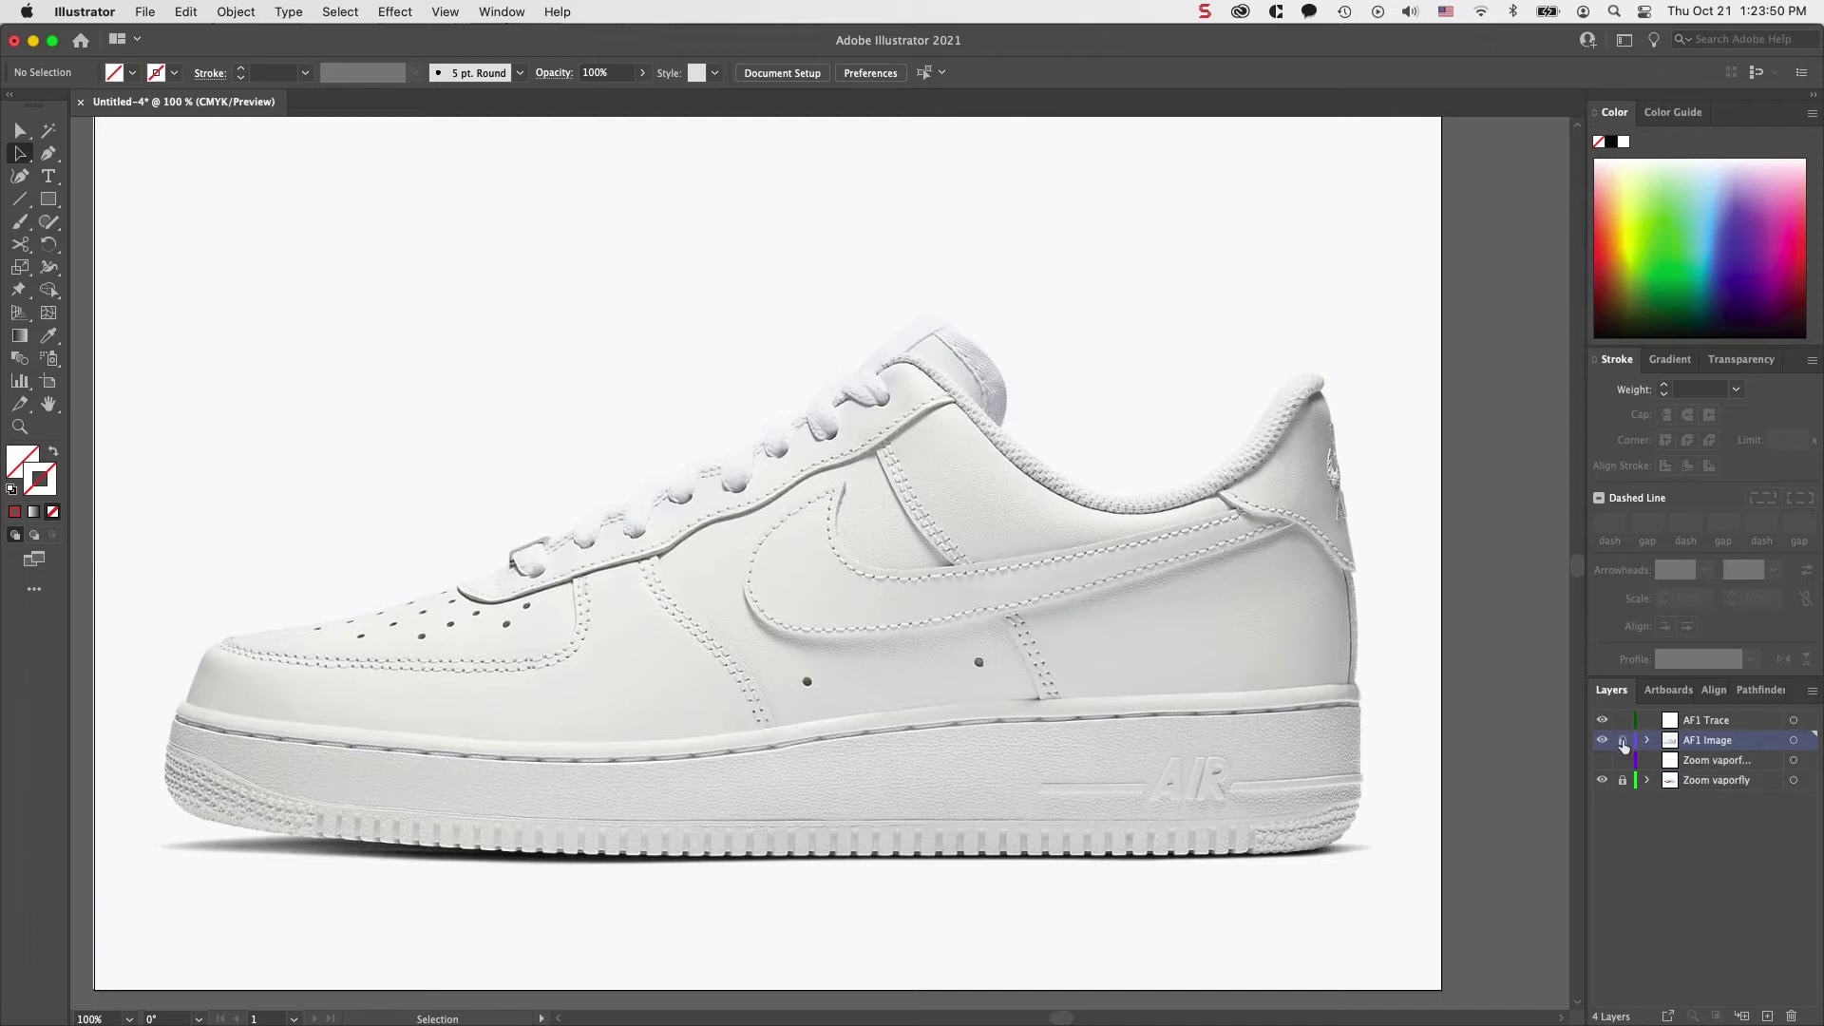
# Make AF1 Trace the active layer and ready the Pen tool with a solid red stroke
pyautogui.click(1722, 725)
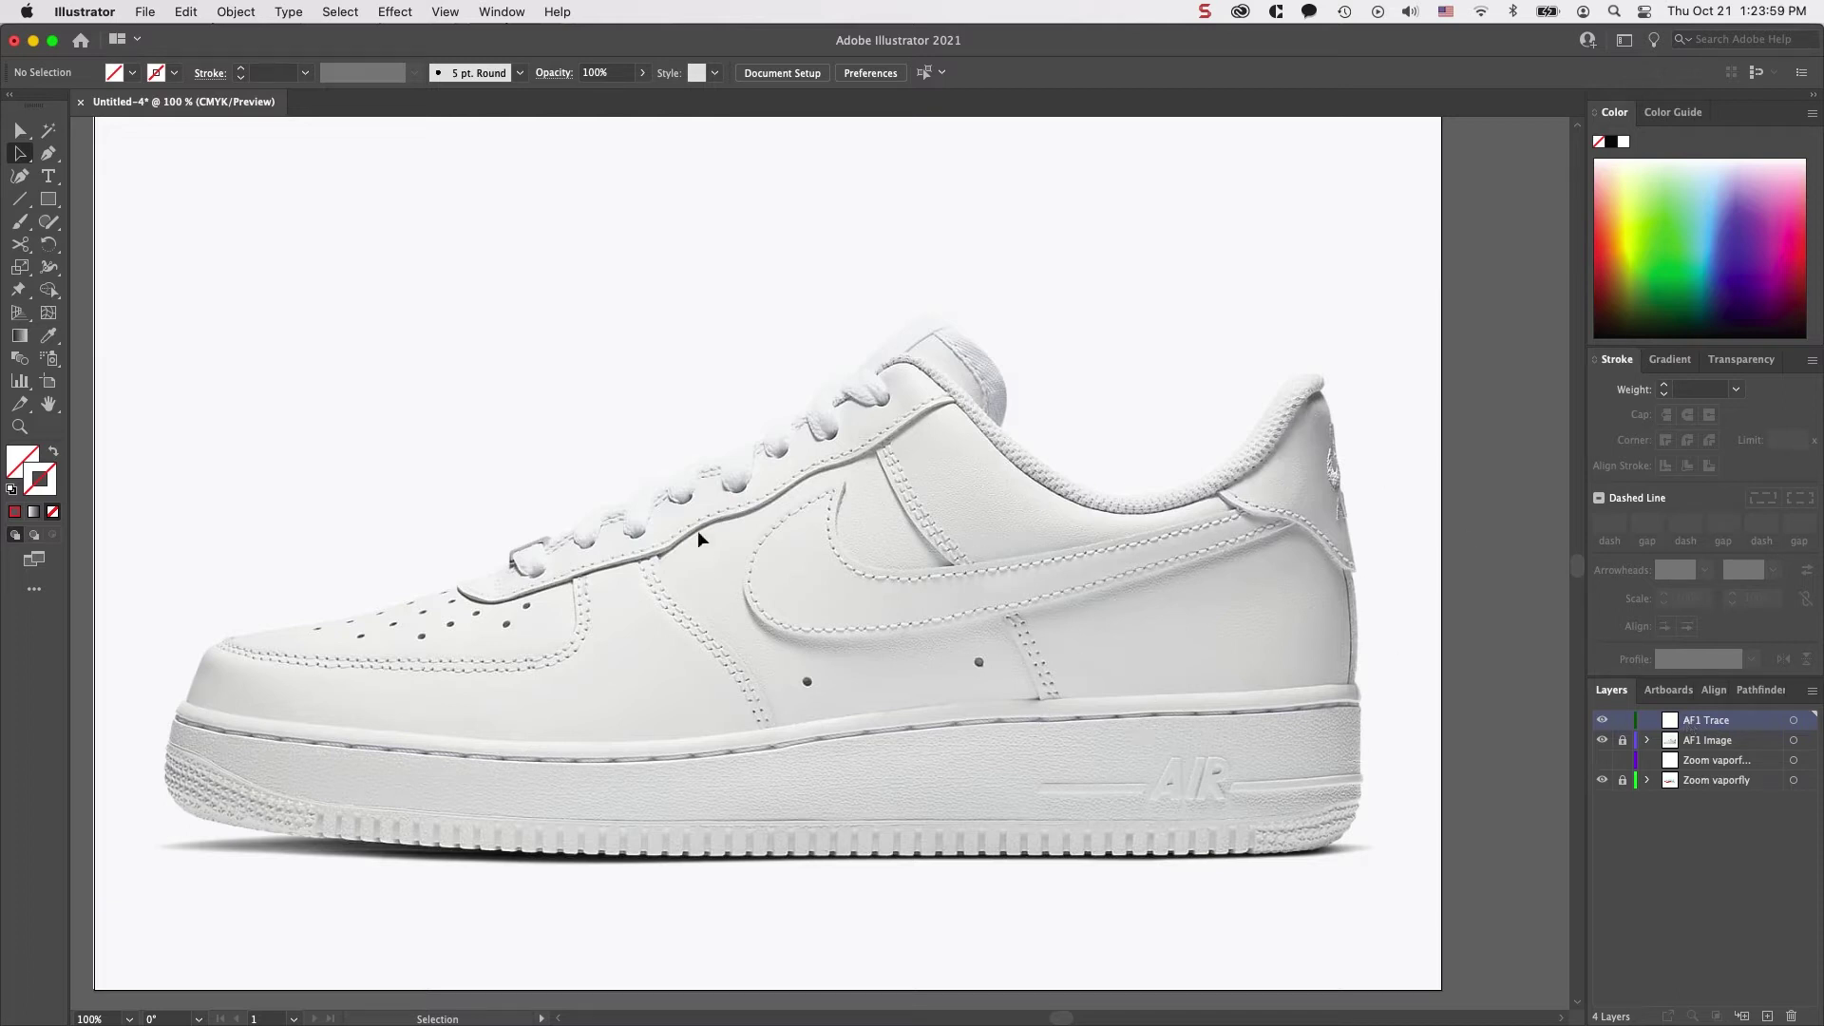
pyautogui.click(47, 155)
pyautogui.click(14, 512)
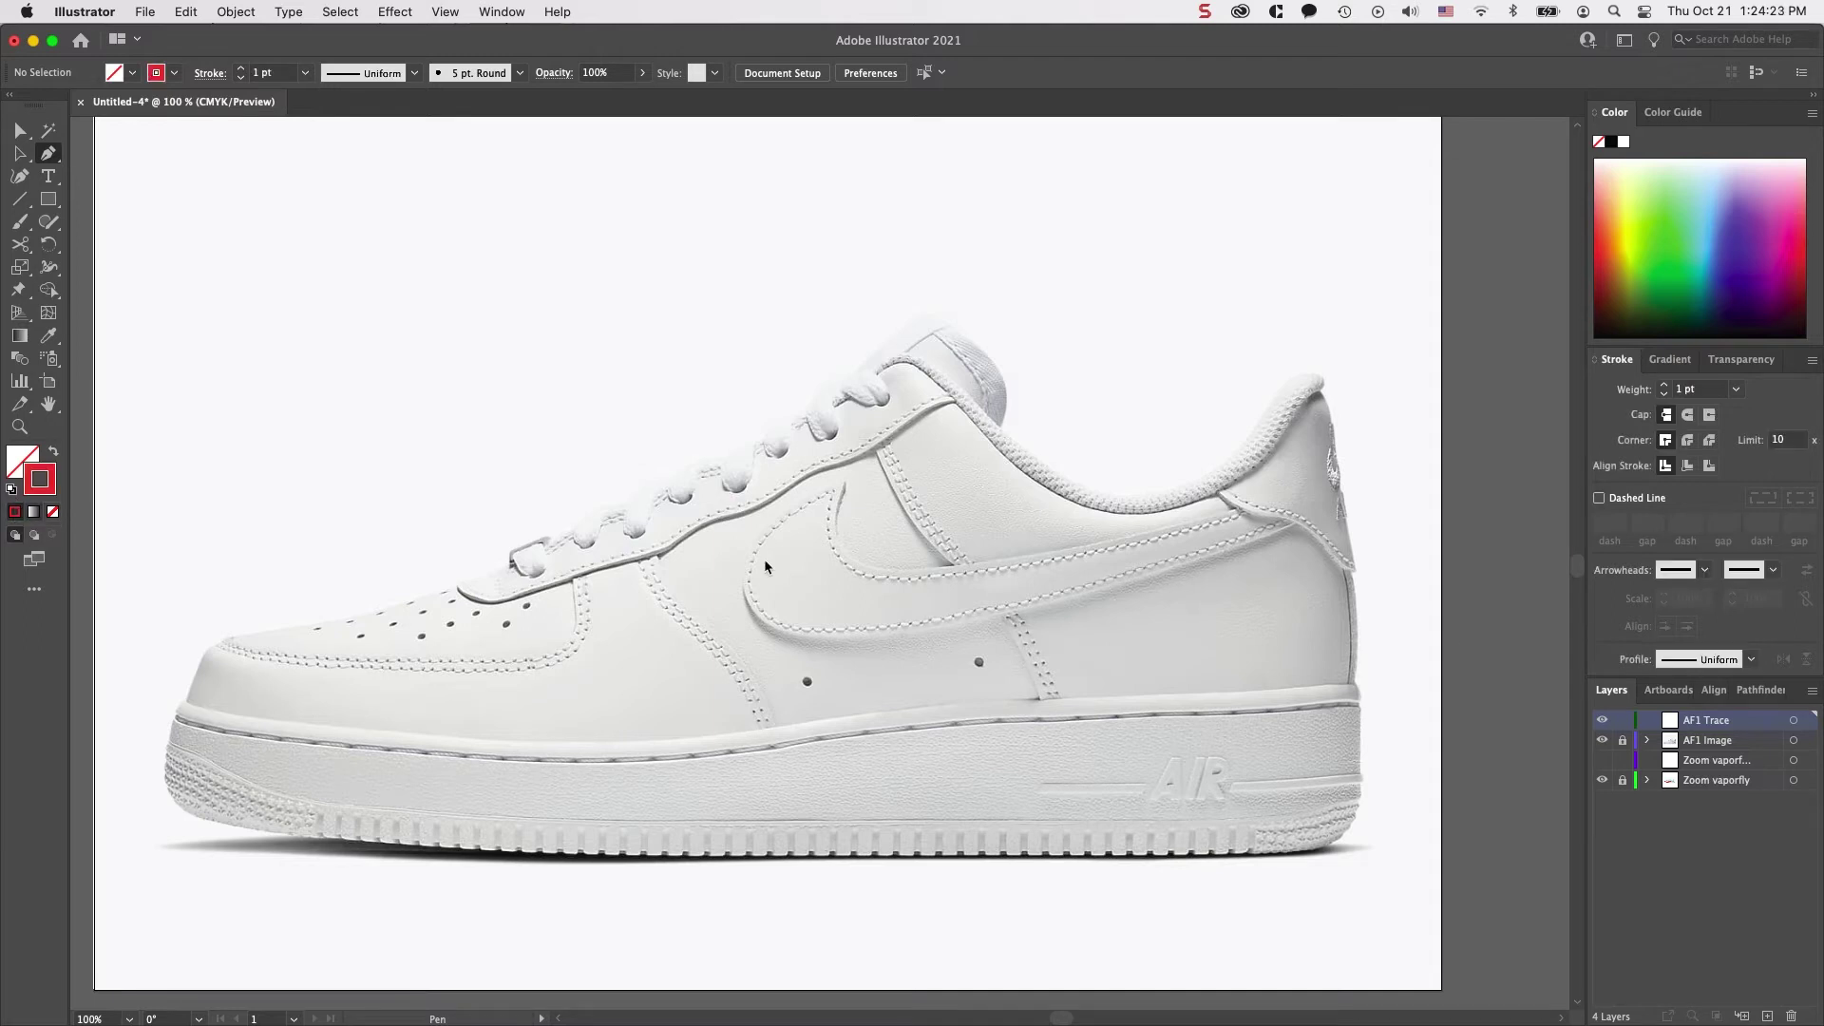
# Trace the lower edge of the heel patch with the Pen tool, from the collar to the back edge of the shoe
pyautogui.keyDown('super'); pyautogui.click(1226, 513); pyautogui.keyUp('super')
pyautogui.moveTo(1283, 489); pyautogui.dragTo(725, 471)
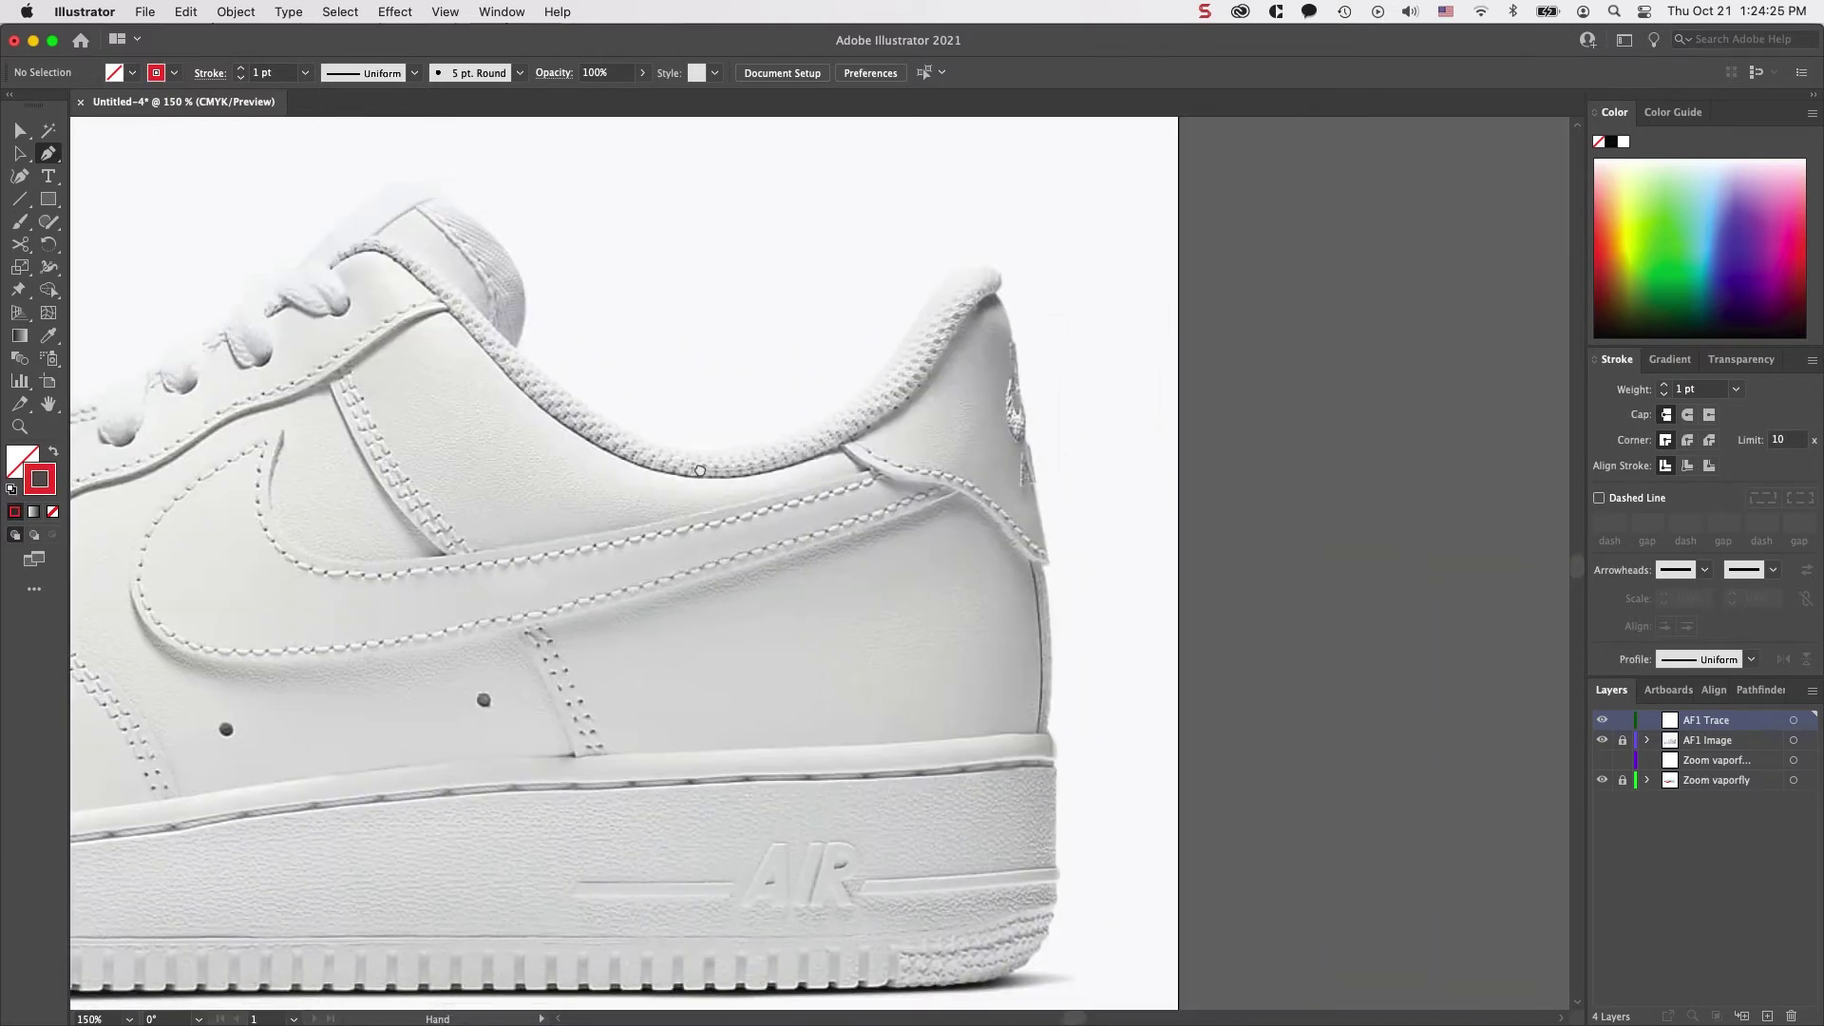
pyautogui.keyDown('super'); pyautogui.click(898, 484); pyautogui.keyUp('super')
pyautogui.moveTo(855, 517); pyautogui.dragTo(809, 621)
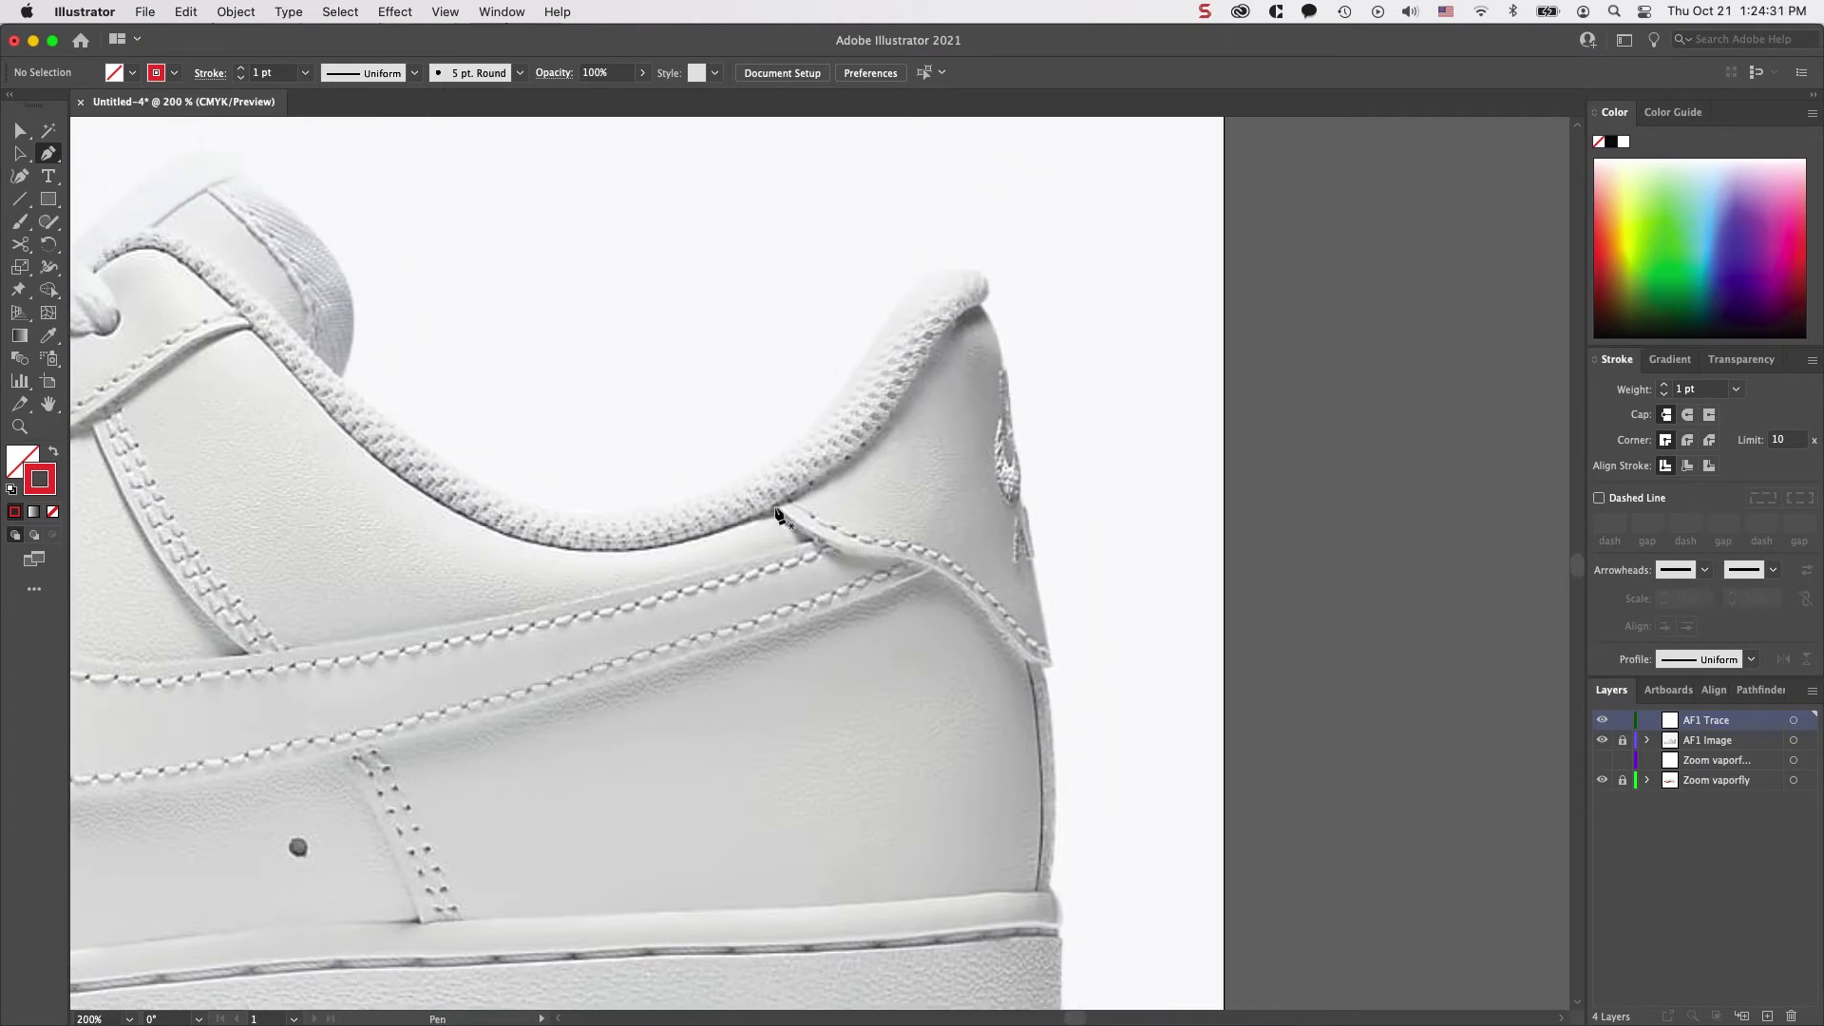
pyautogui.click(775, 508)
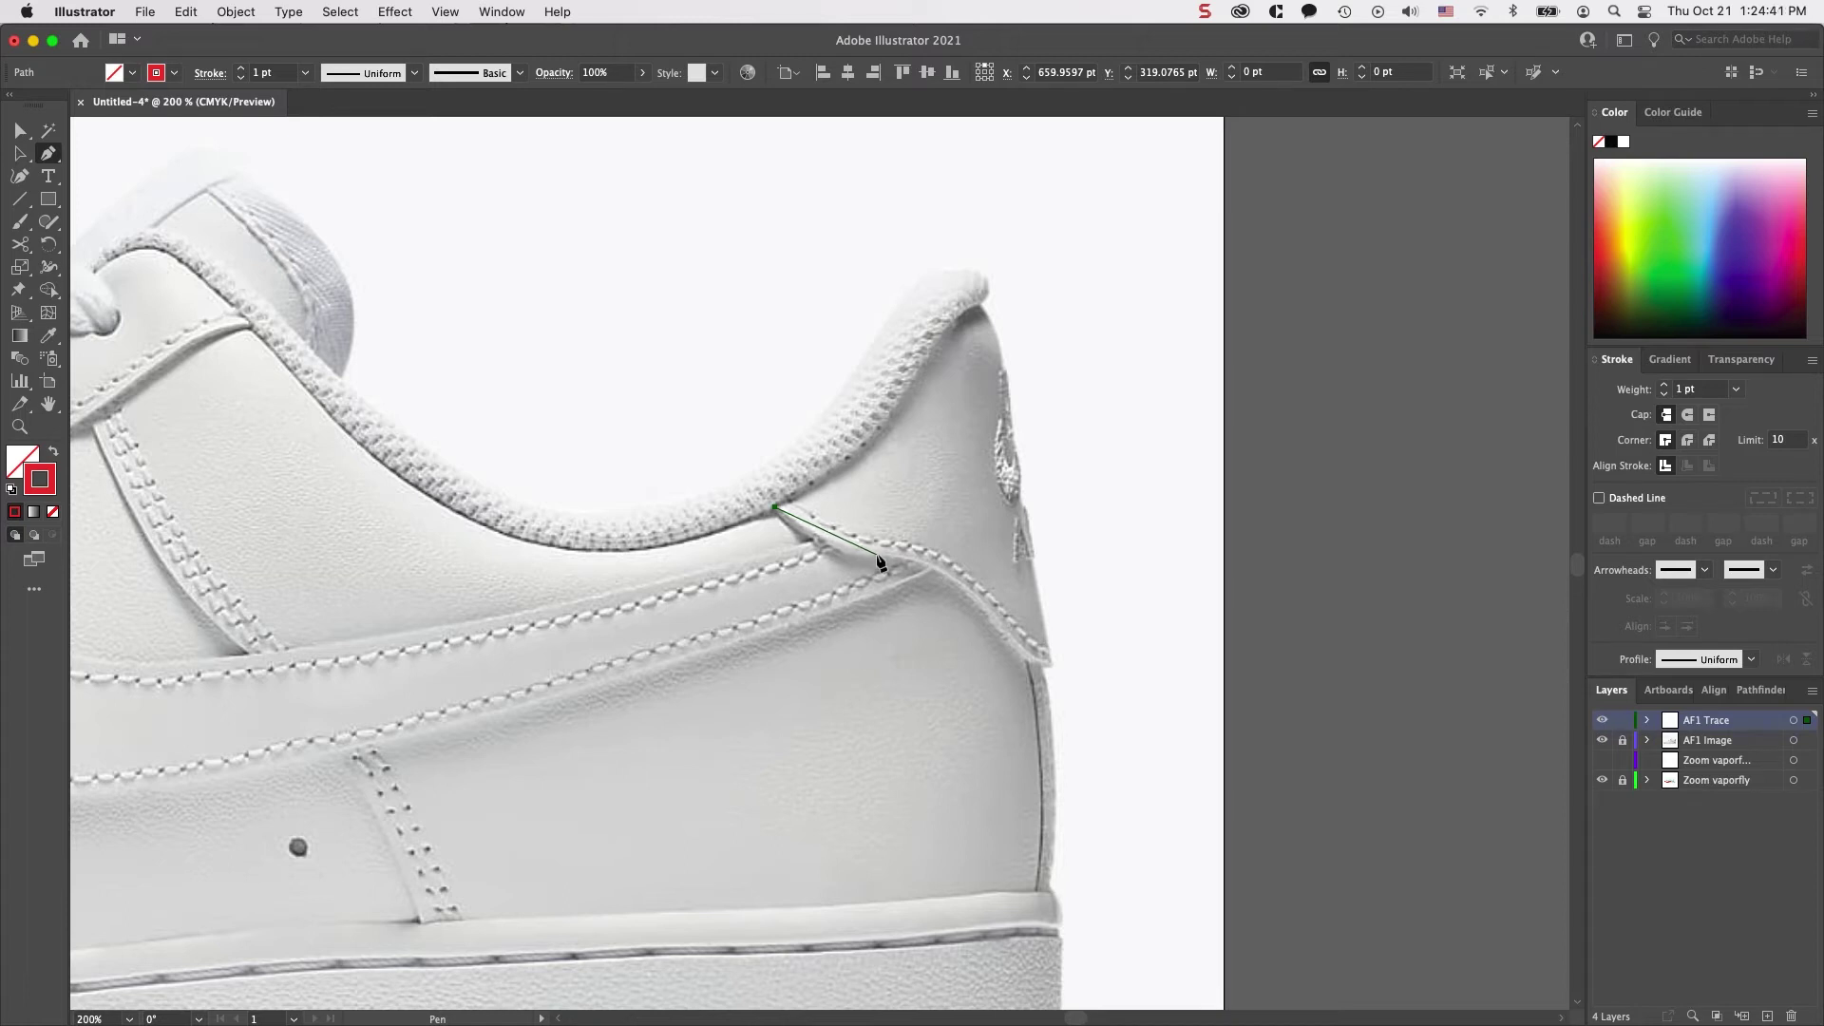
pyautogui.moveTo(876, 553); pyautogui.dragTo(923, 546)
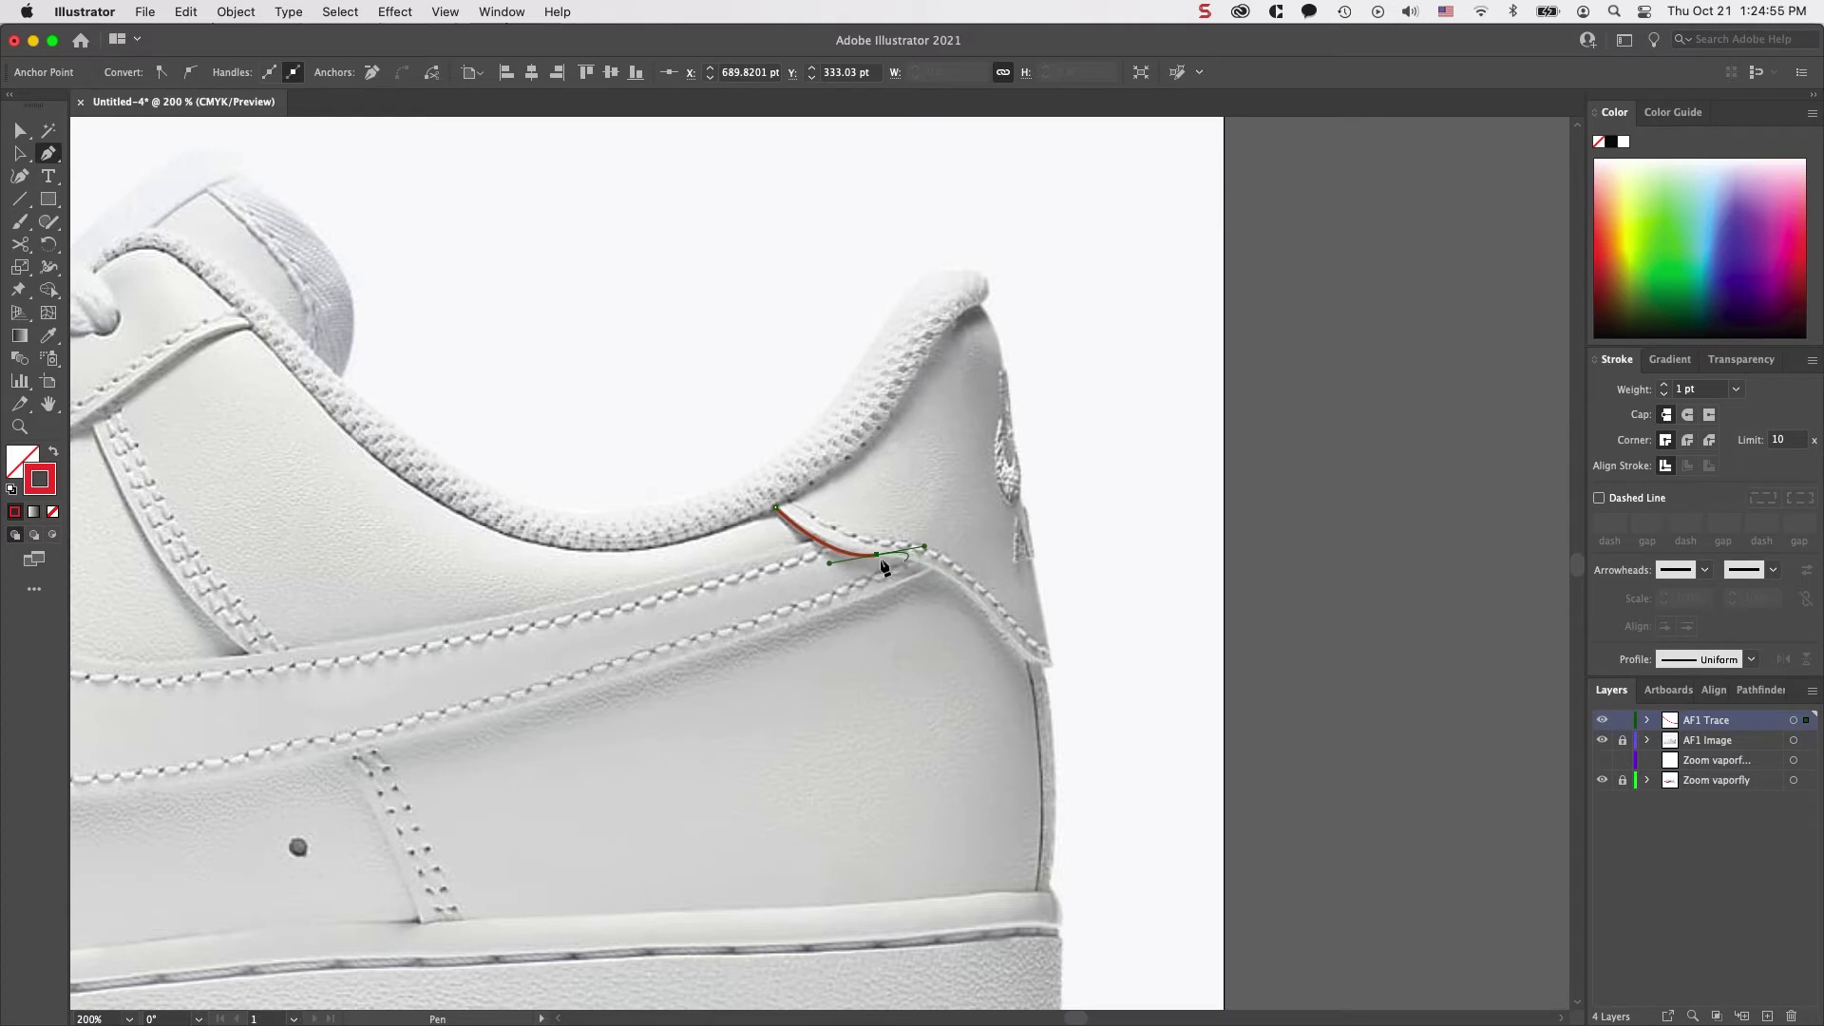
pyautogui.click(970, 593)
pyautogui.click(1052, 664)
pyautogui.moveTo(1058, 665); pyautogui.dragTo(1078, 655)
pyautogui.press('v')
pyautogui.click(1054, 608)
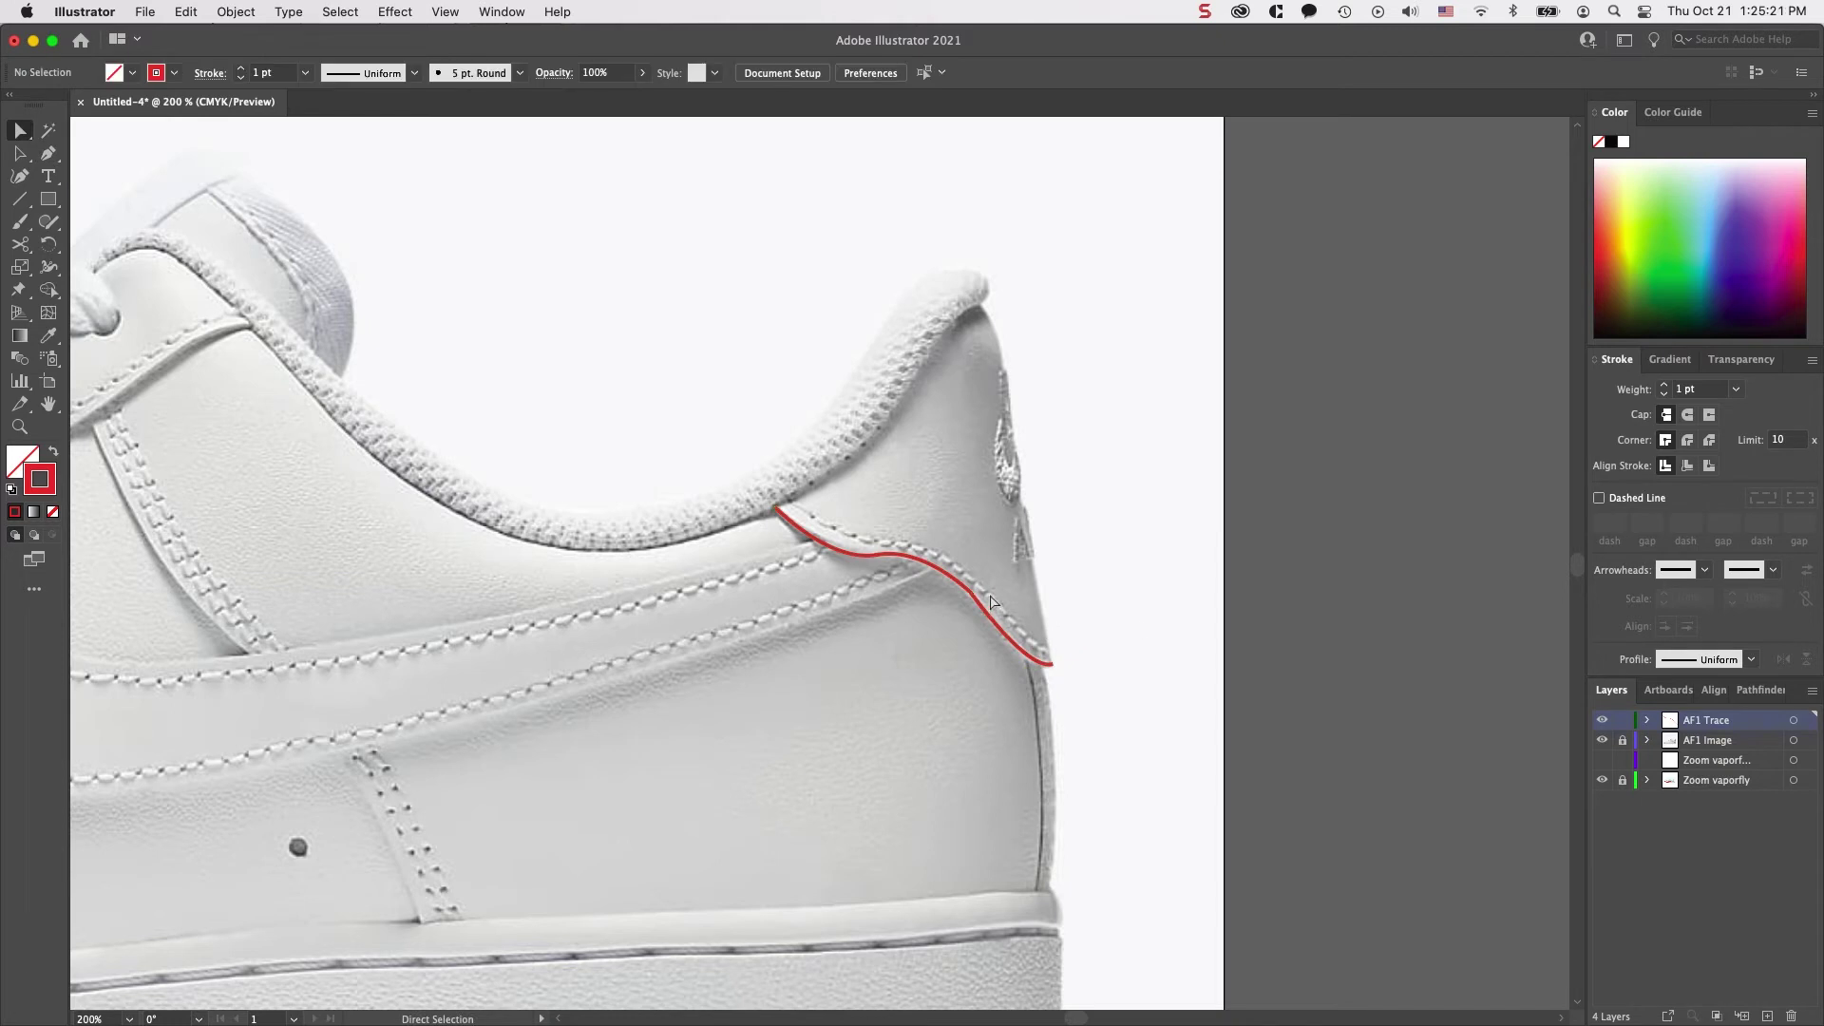
# Adjust the curve handles of the traced line so it follows the heel patch's lower edge more closely
pyautogui.press('super+equal')
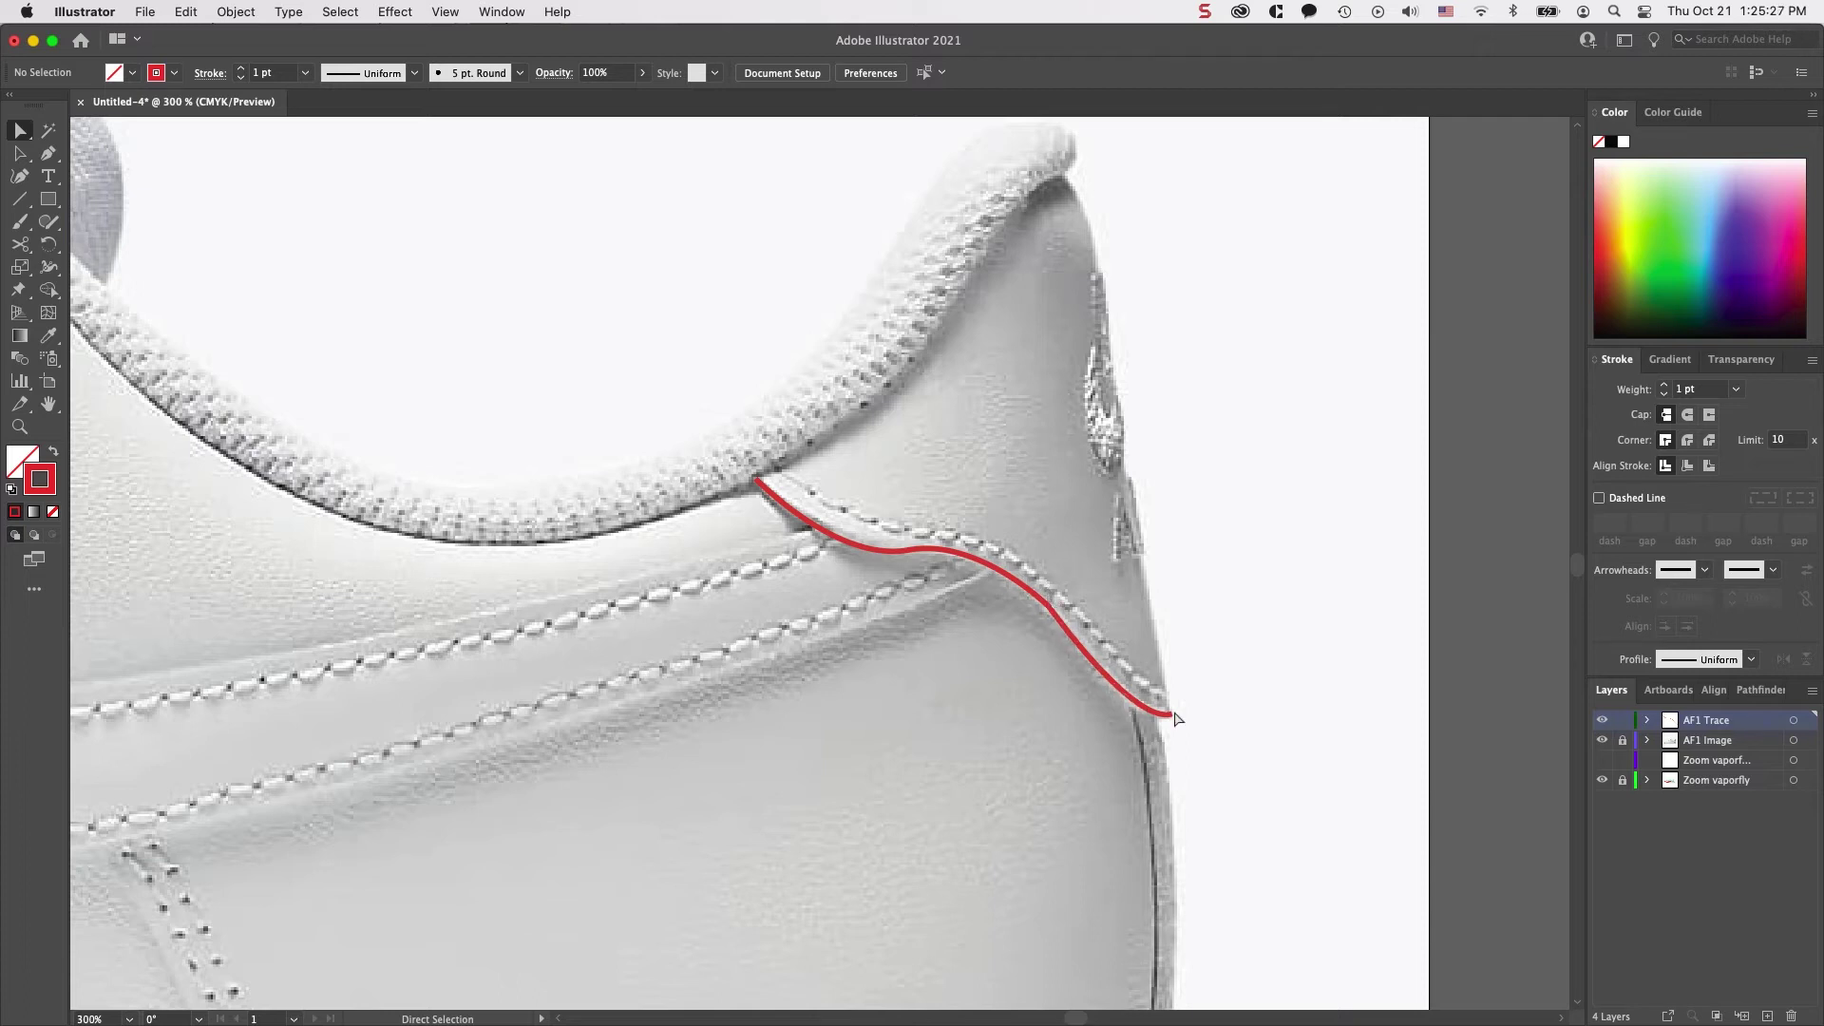
pyautogui.click(1048, 608)
pyautogui.press('super+equal')
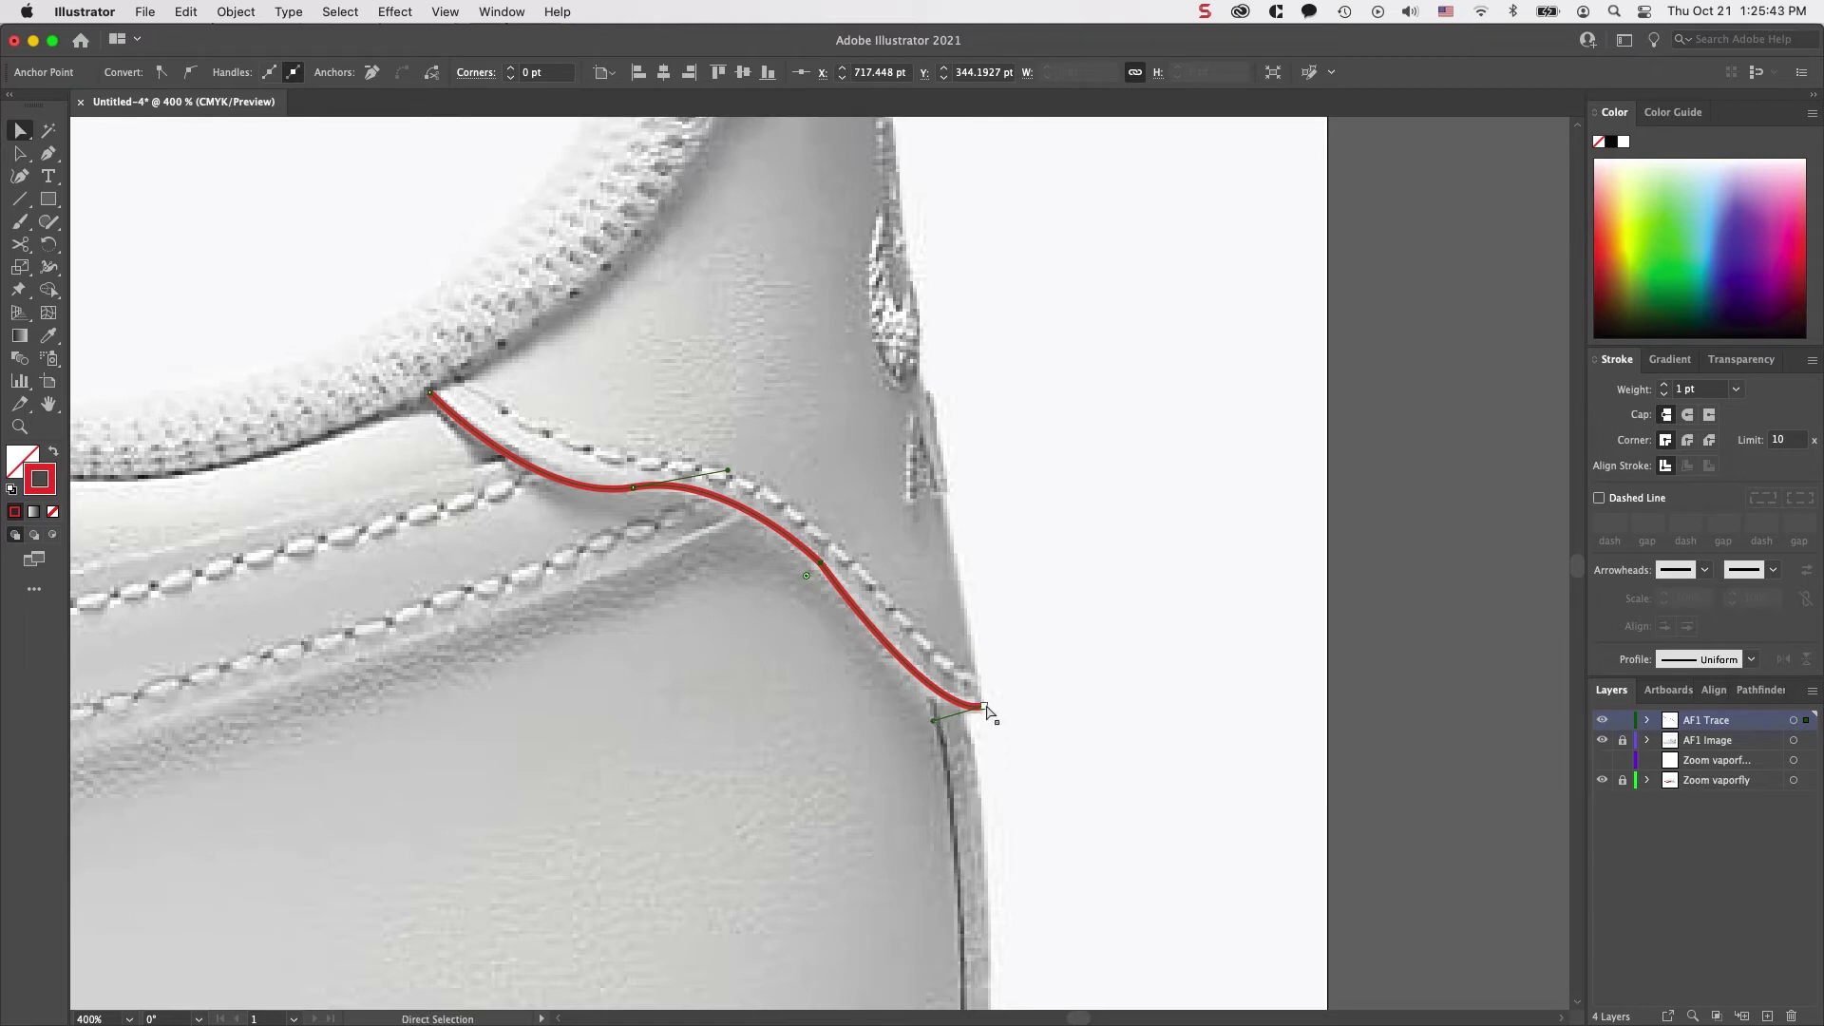
pyautogui.moveTo(933, 722)
pyautogui.mouseDown()
pyautogui.moveTo(950, 705)
pyautogui.moveTo(944, 720)
pyautogui.mouseUp()
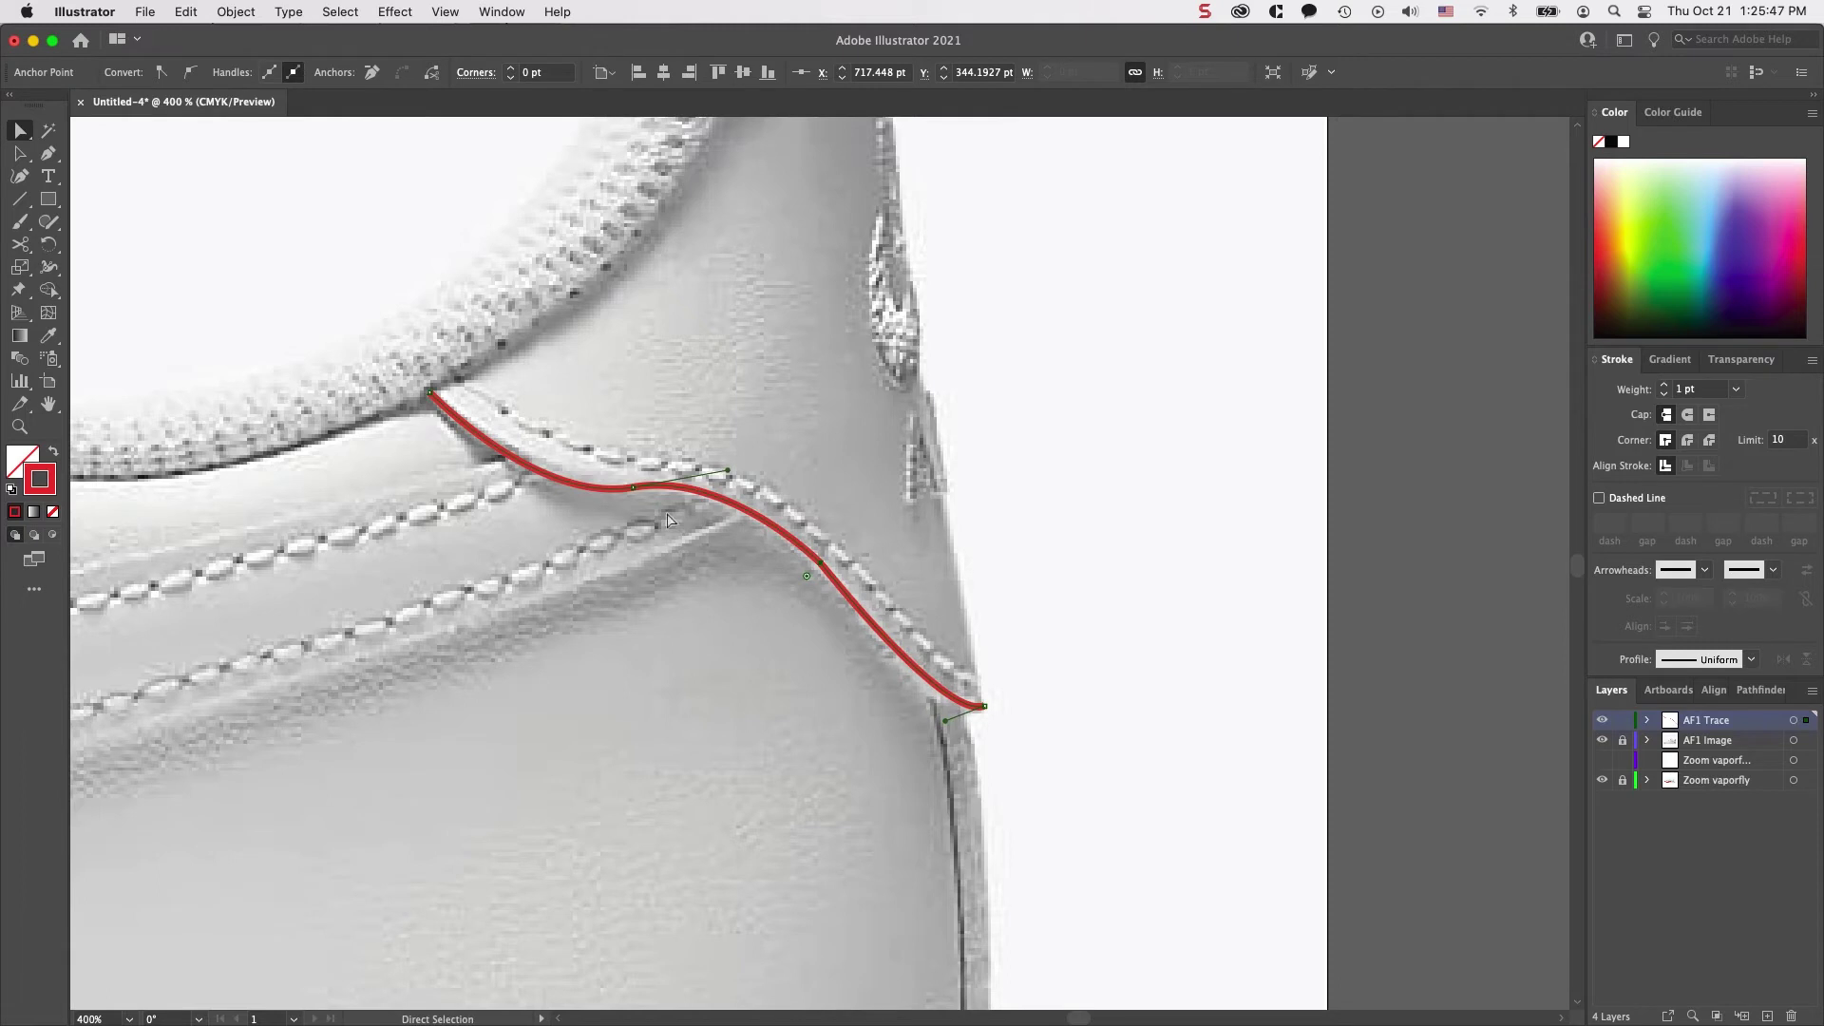
pyautogui.click(634, 487)
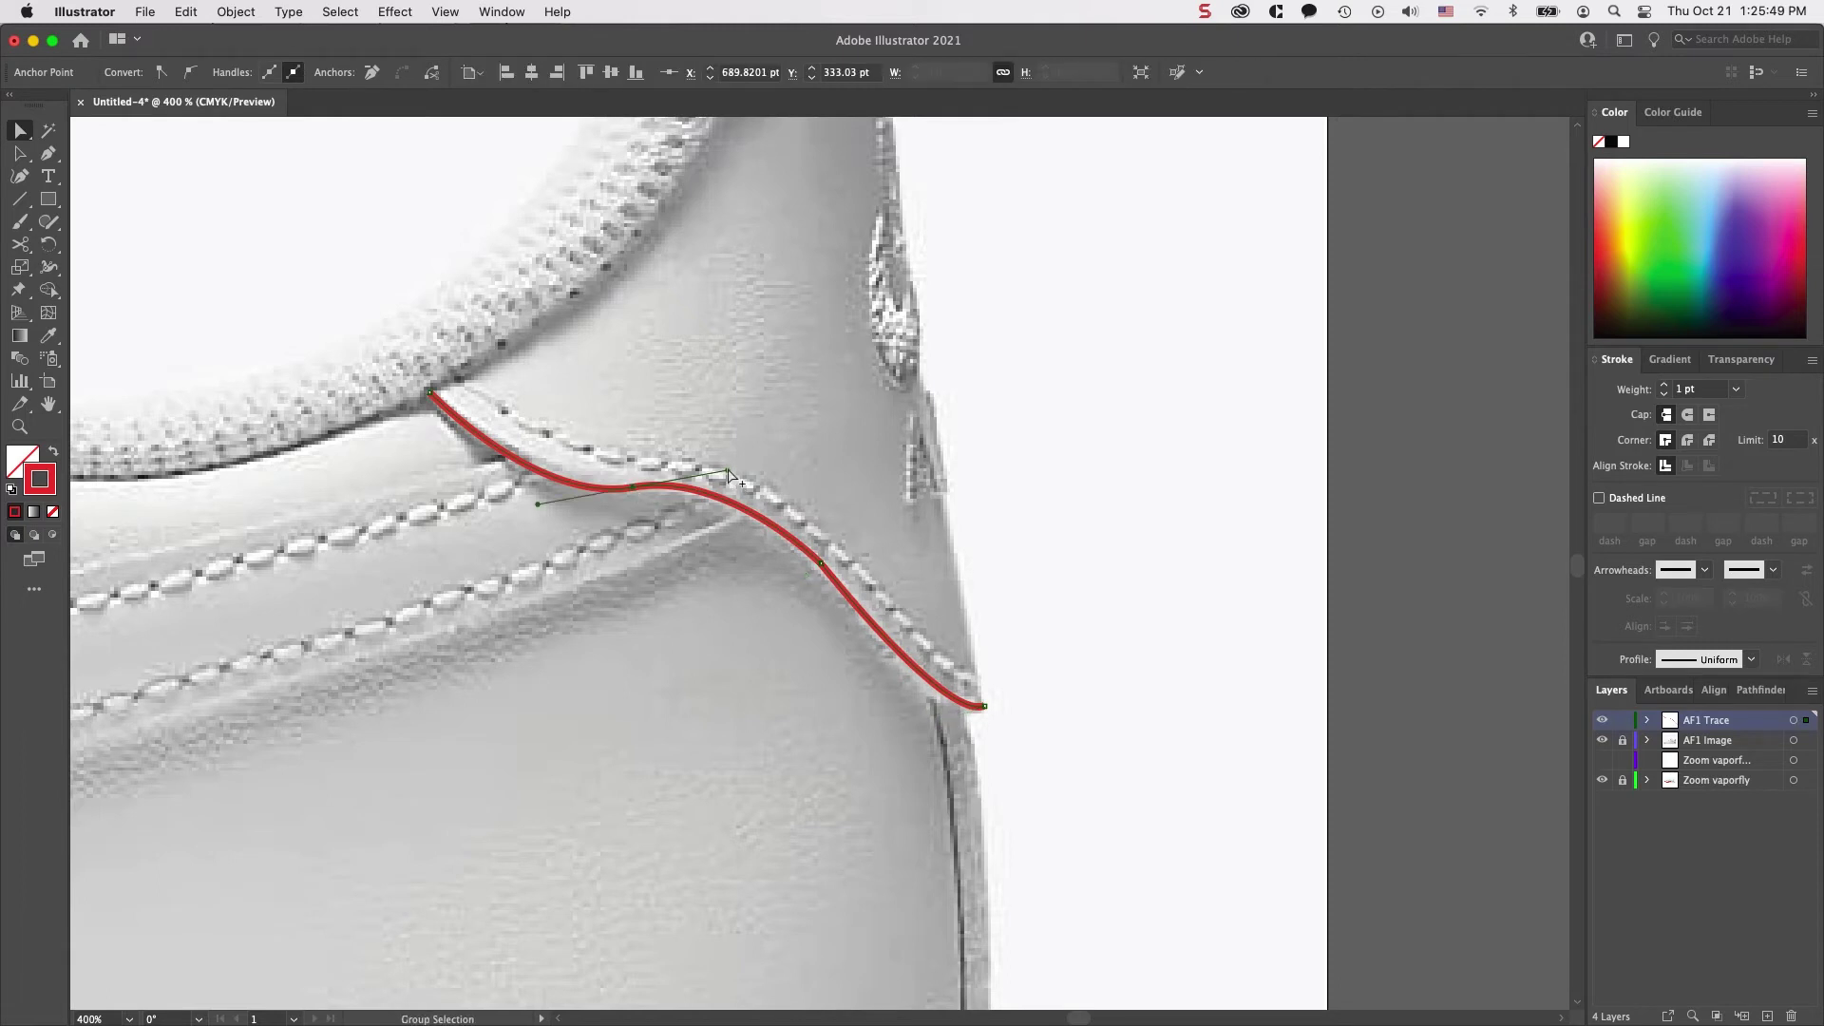
pyautogui.moveTo(727, 471); pyautogui.dragTo(751, 467)
pyautogui.click(1111, 612)
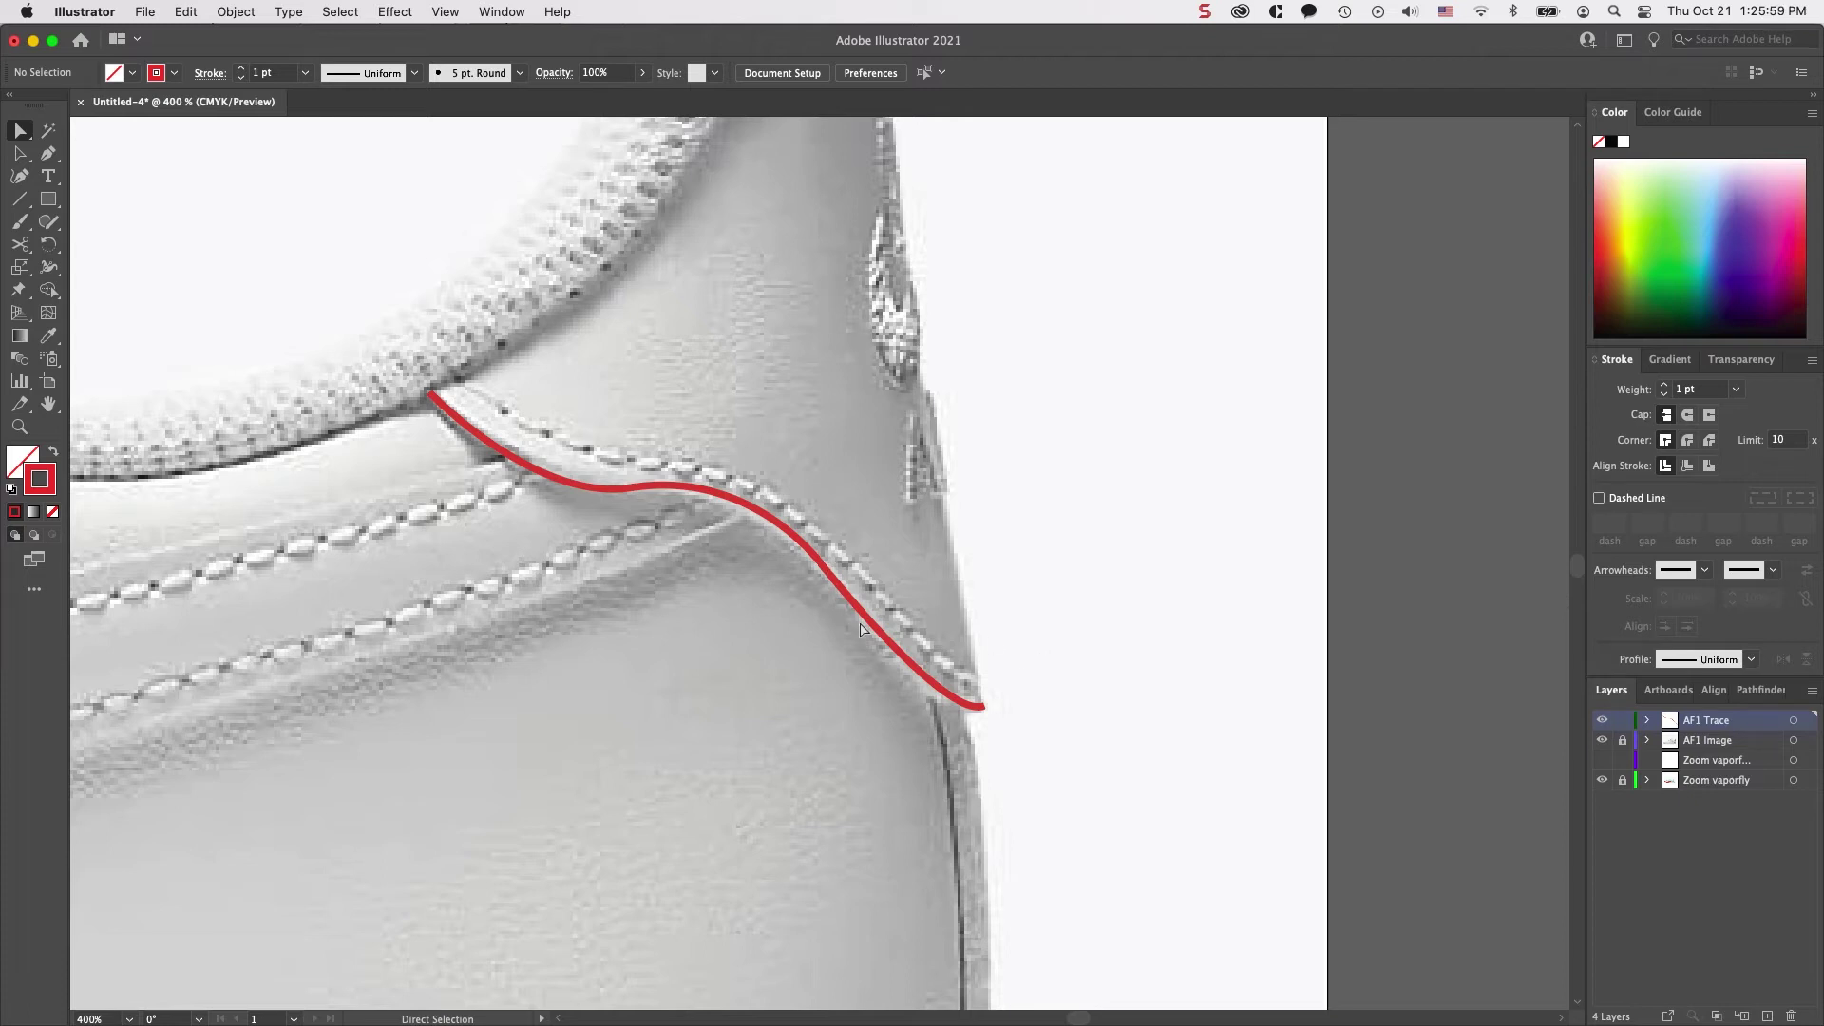
# Continue the path from its lower back end up the heel's rear edge with a curved segment
pyautogui.press('super+minus')
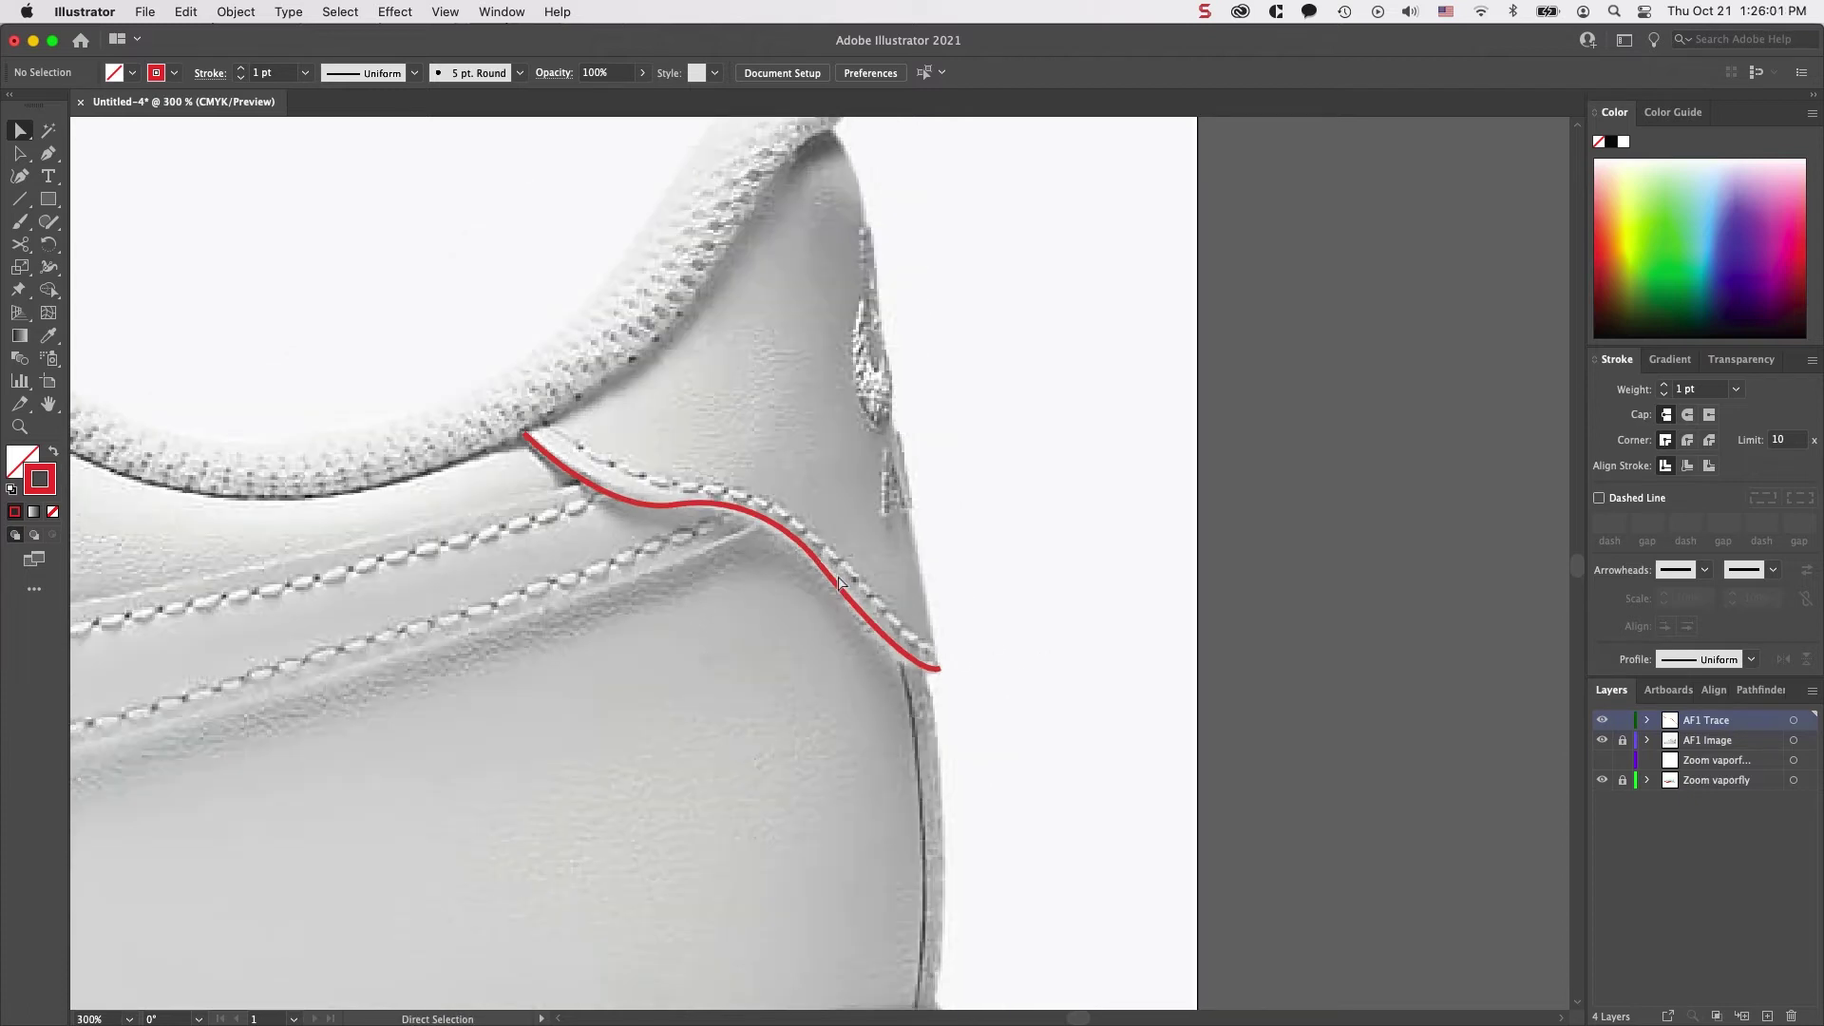
pyautogui.press('super+minus')
pyautogui.press('super+minus')
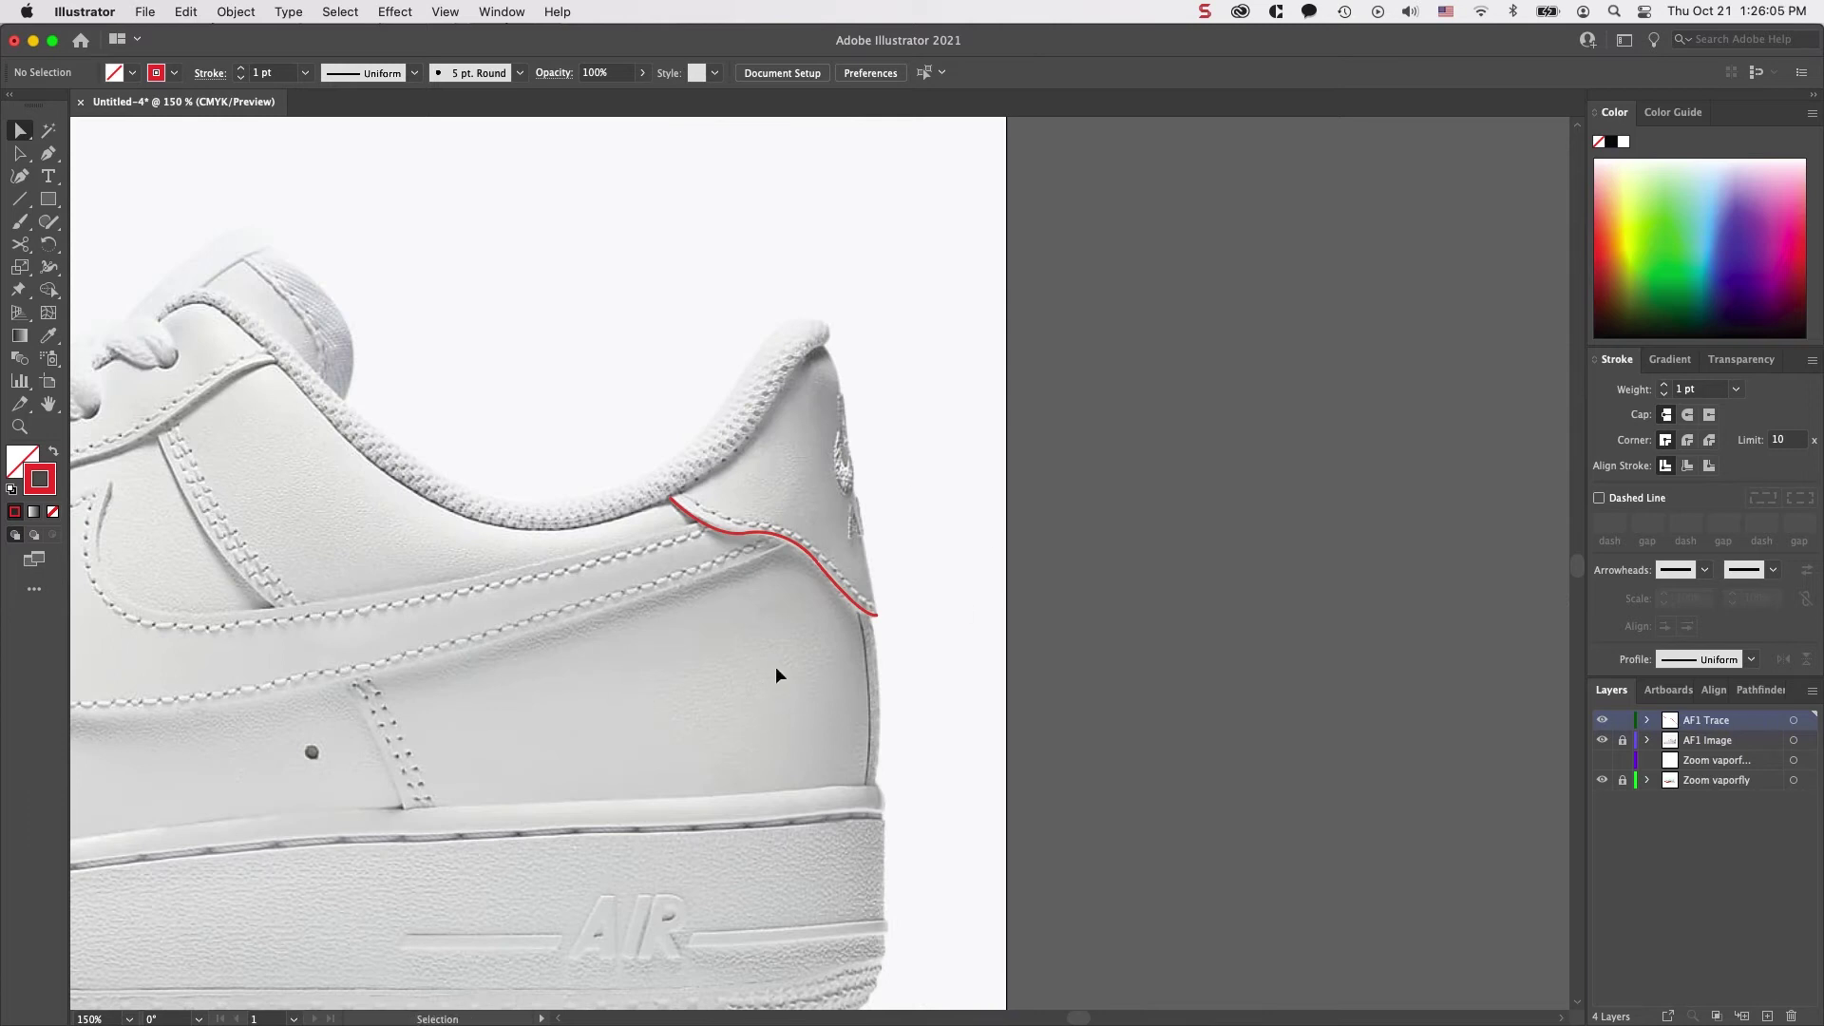
pyautogui.press('super+plus')
pyautogui.press('super+plus')
pyautogui.moveTo(945, 552); pyautogui.dragTo(958, 642)
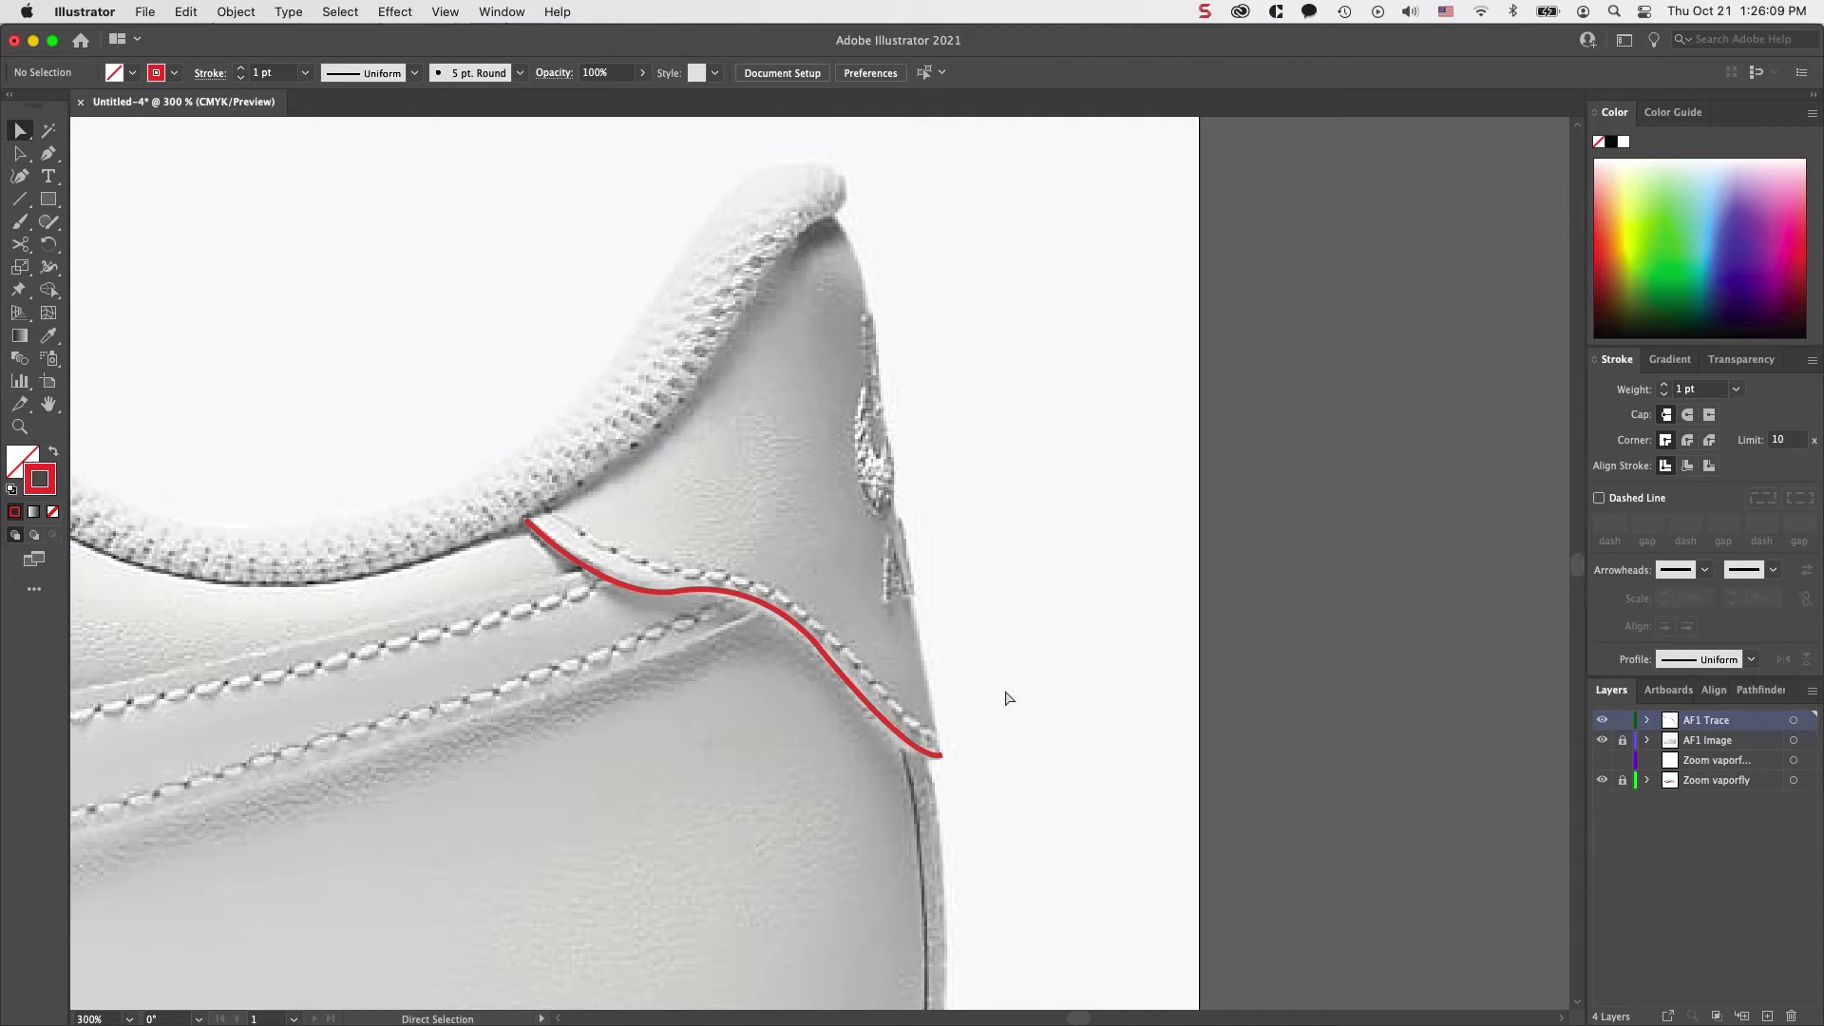
pyautogui.press('p')
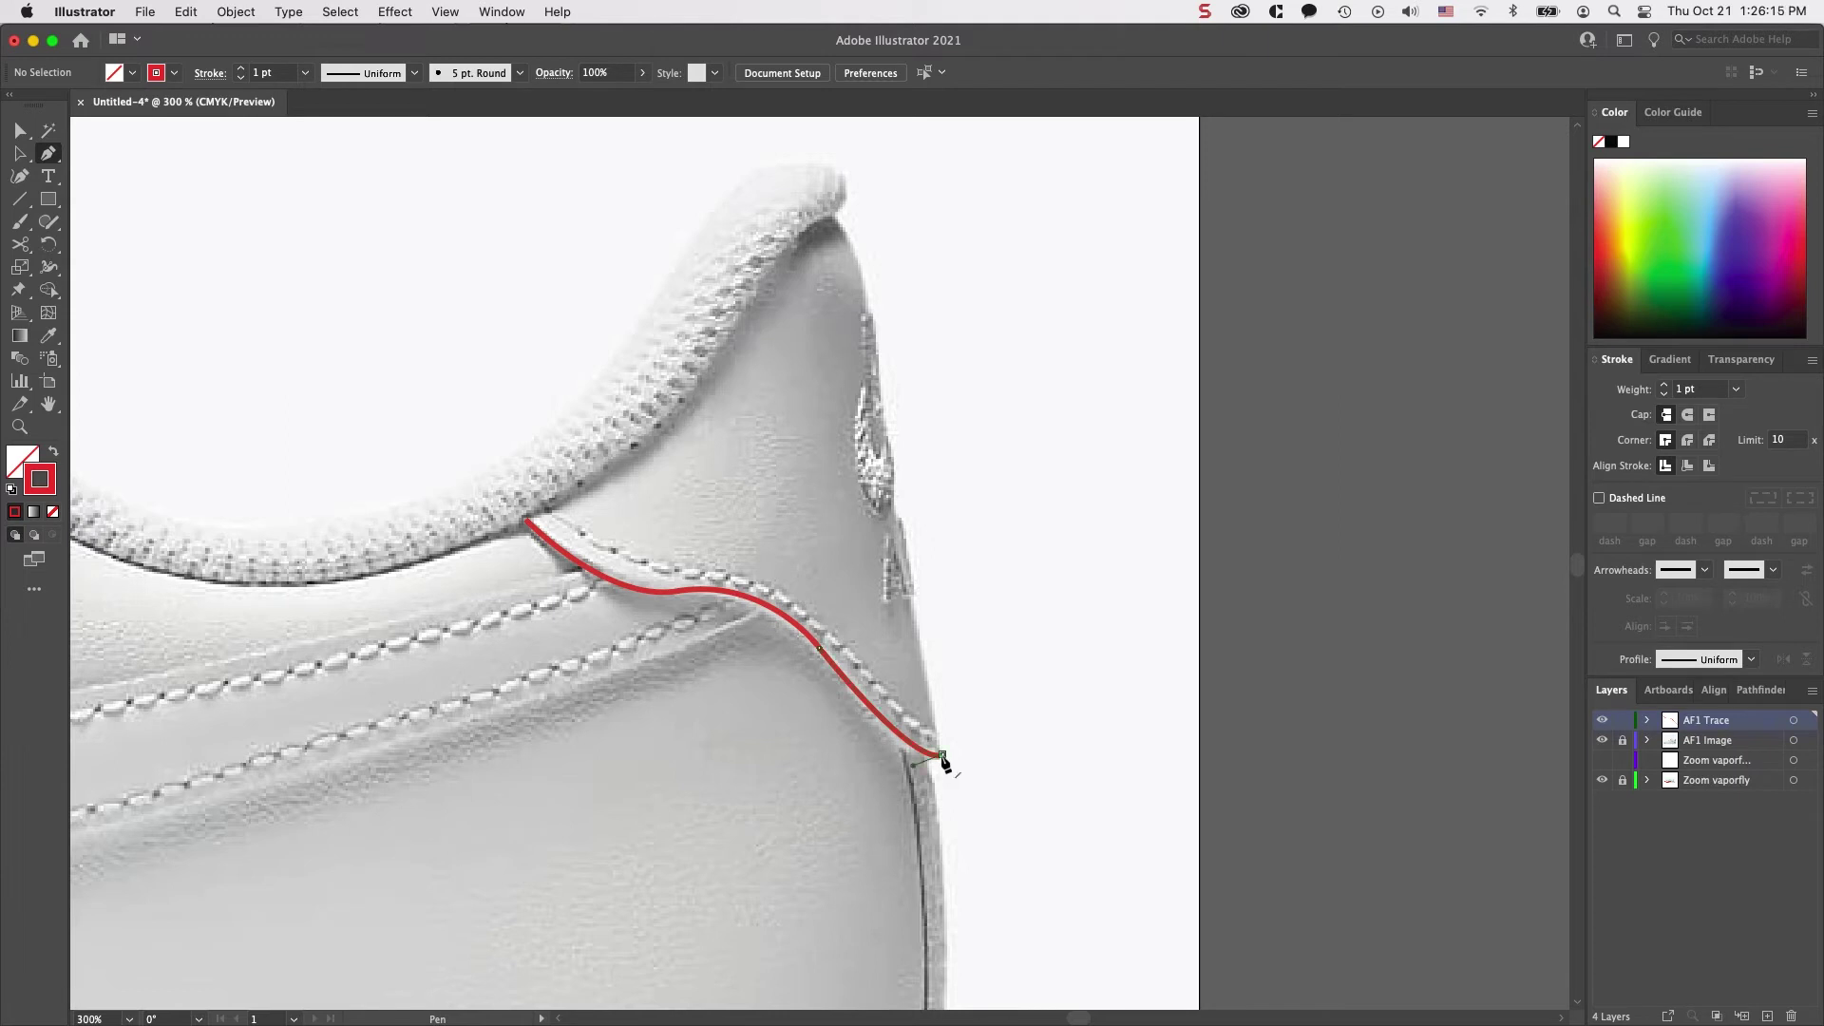
pyautogui.click(942, 756)
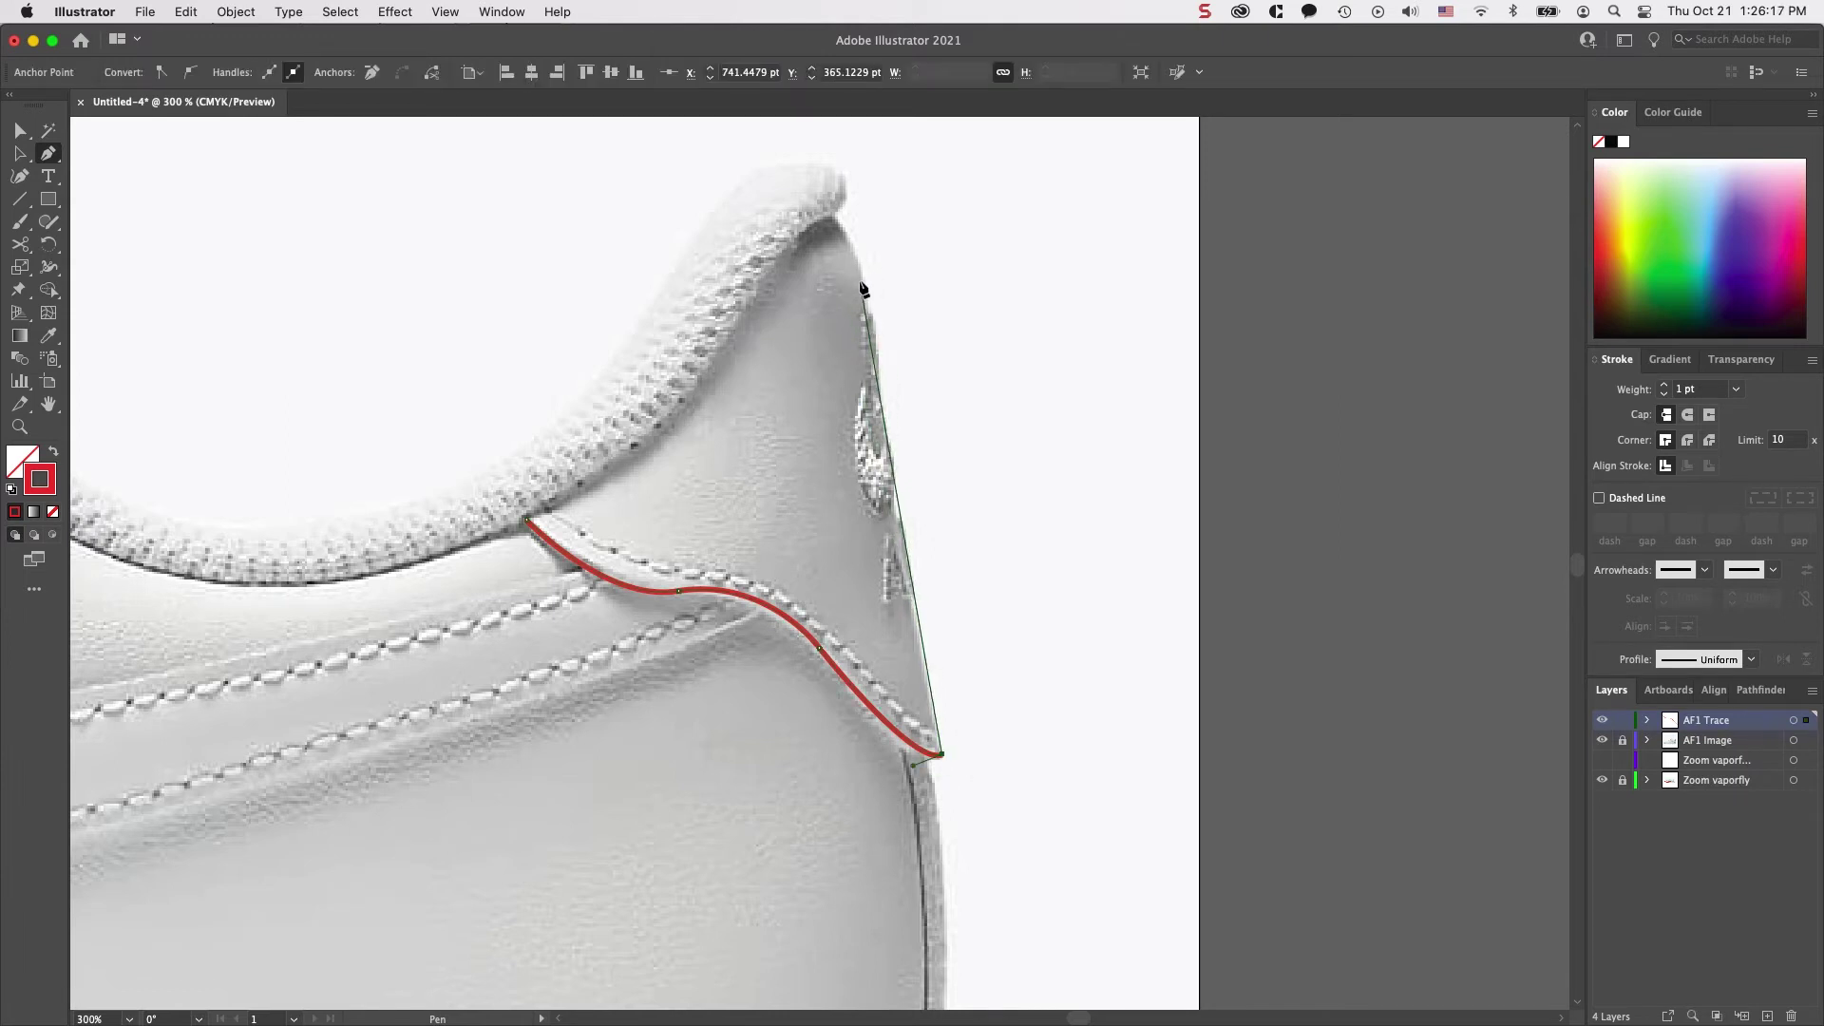
pyautogui.moveTo(858, 244); pyautogui.dragTo(849, 159)
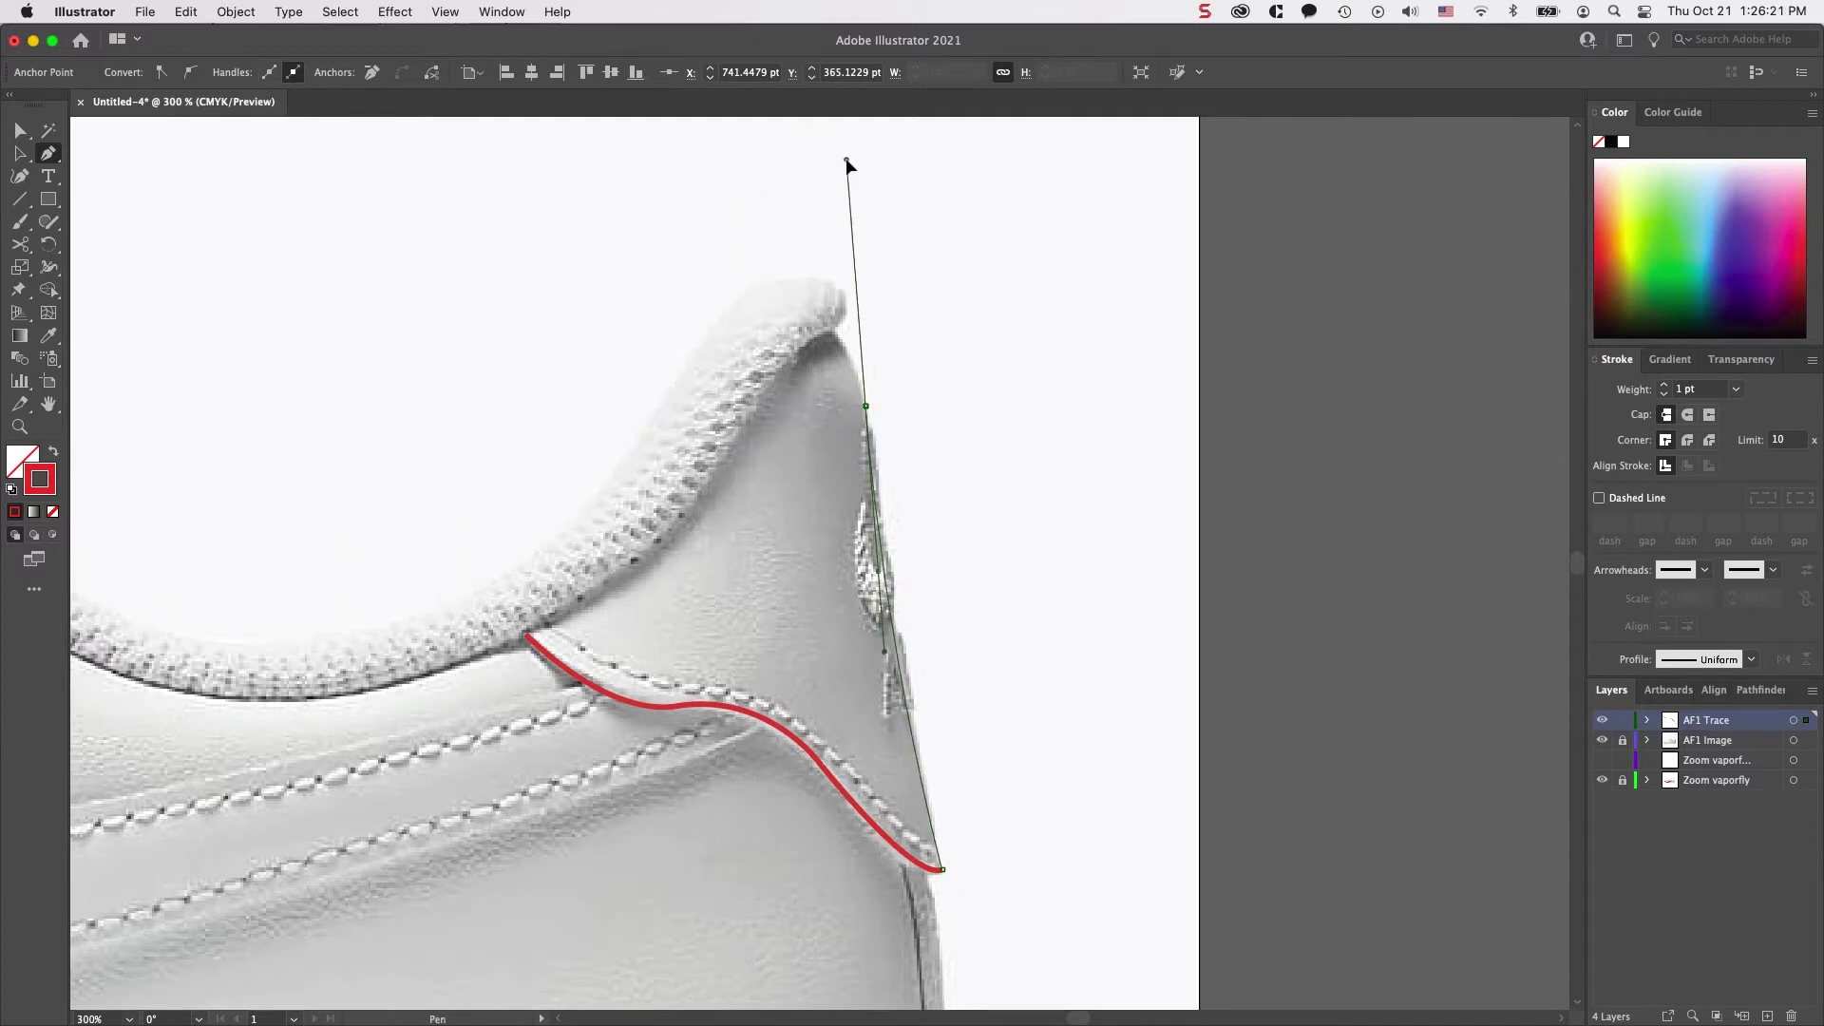
pyautogui.moveTo(850, 162); pyautogui.dragTo(852, 164)
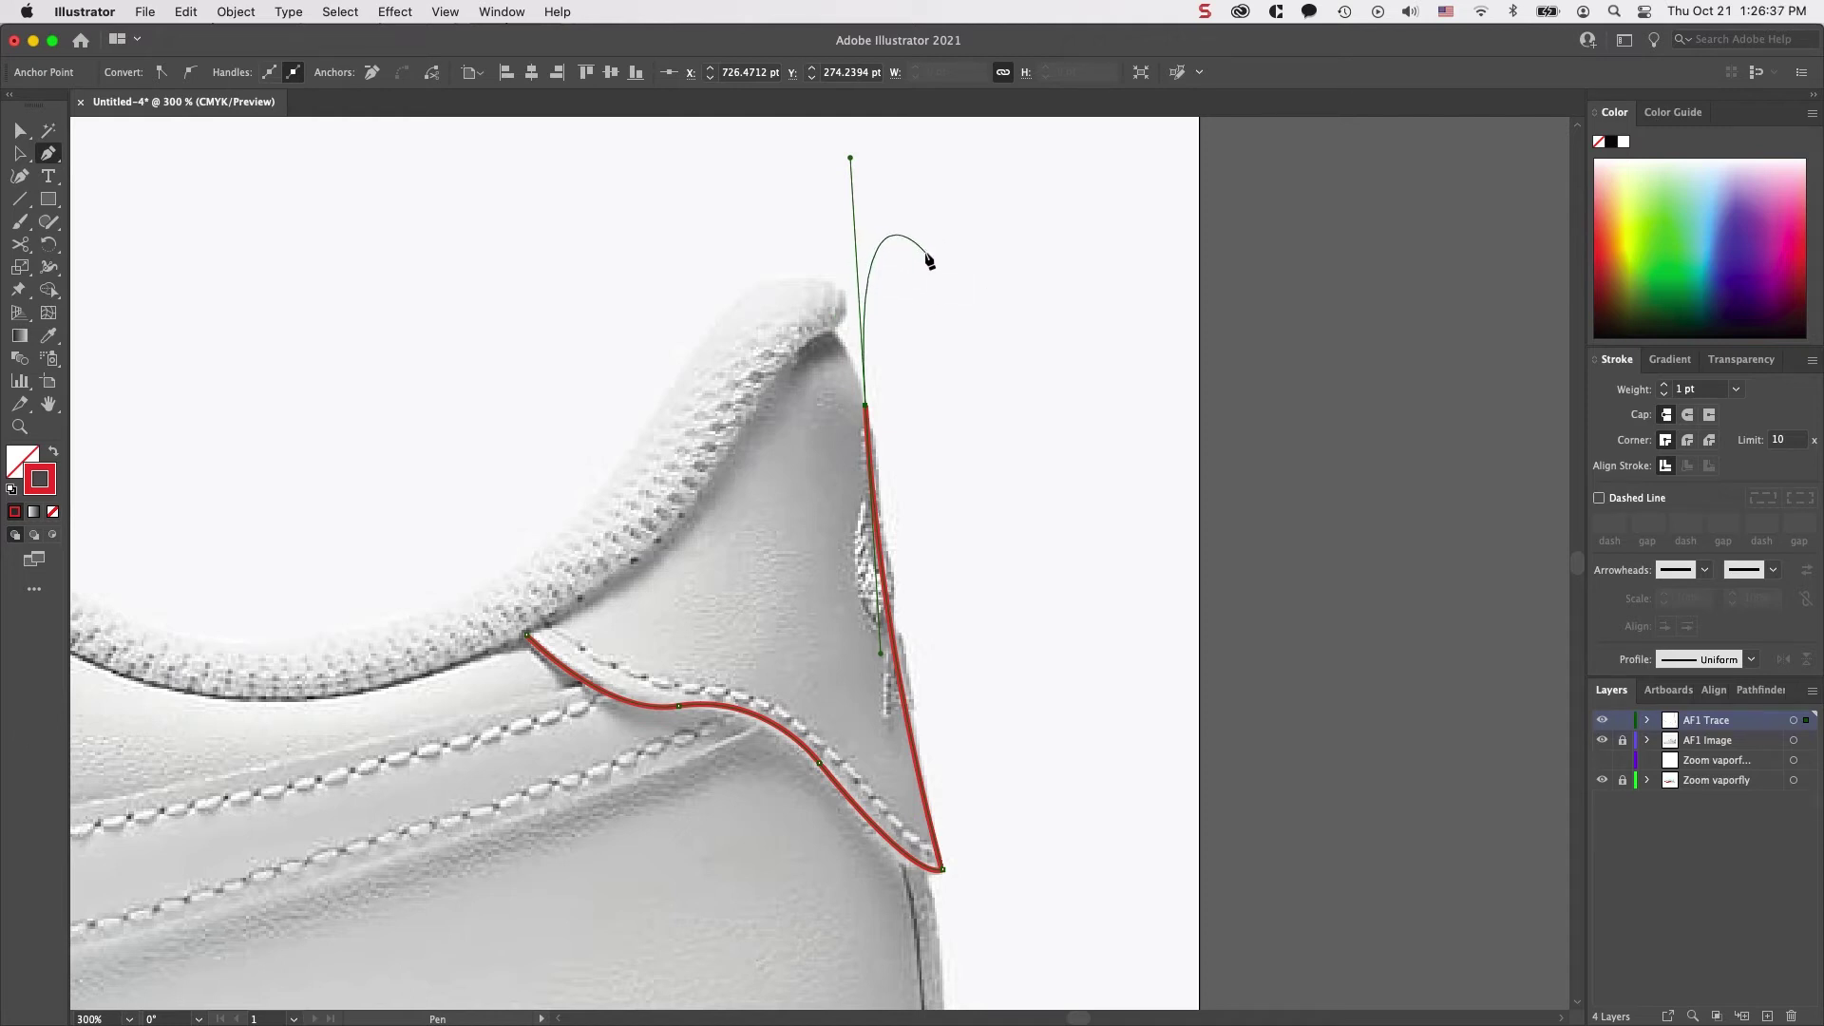
# Shorten the last anchor's outgoing handle and trace a curve around to the top of the heel patch
pyautogui.press('alt')
pyautogui.moveTo(851, 160); pyautogui.dragTo(864, 334)
pyautogui.moveTo(859, 365); pyautogui.dragTo(867, 388)
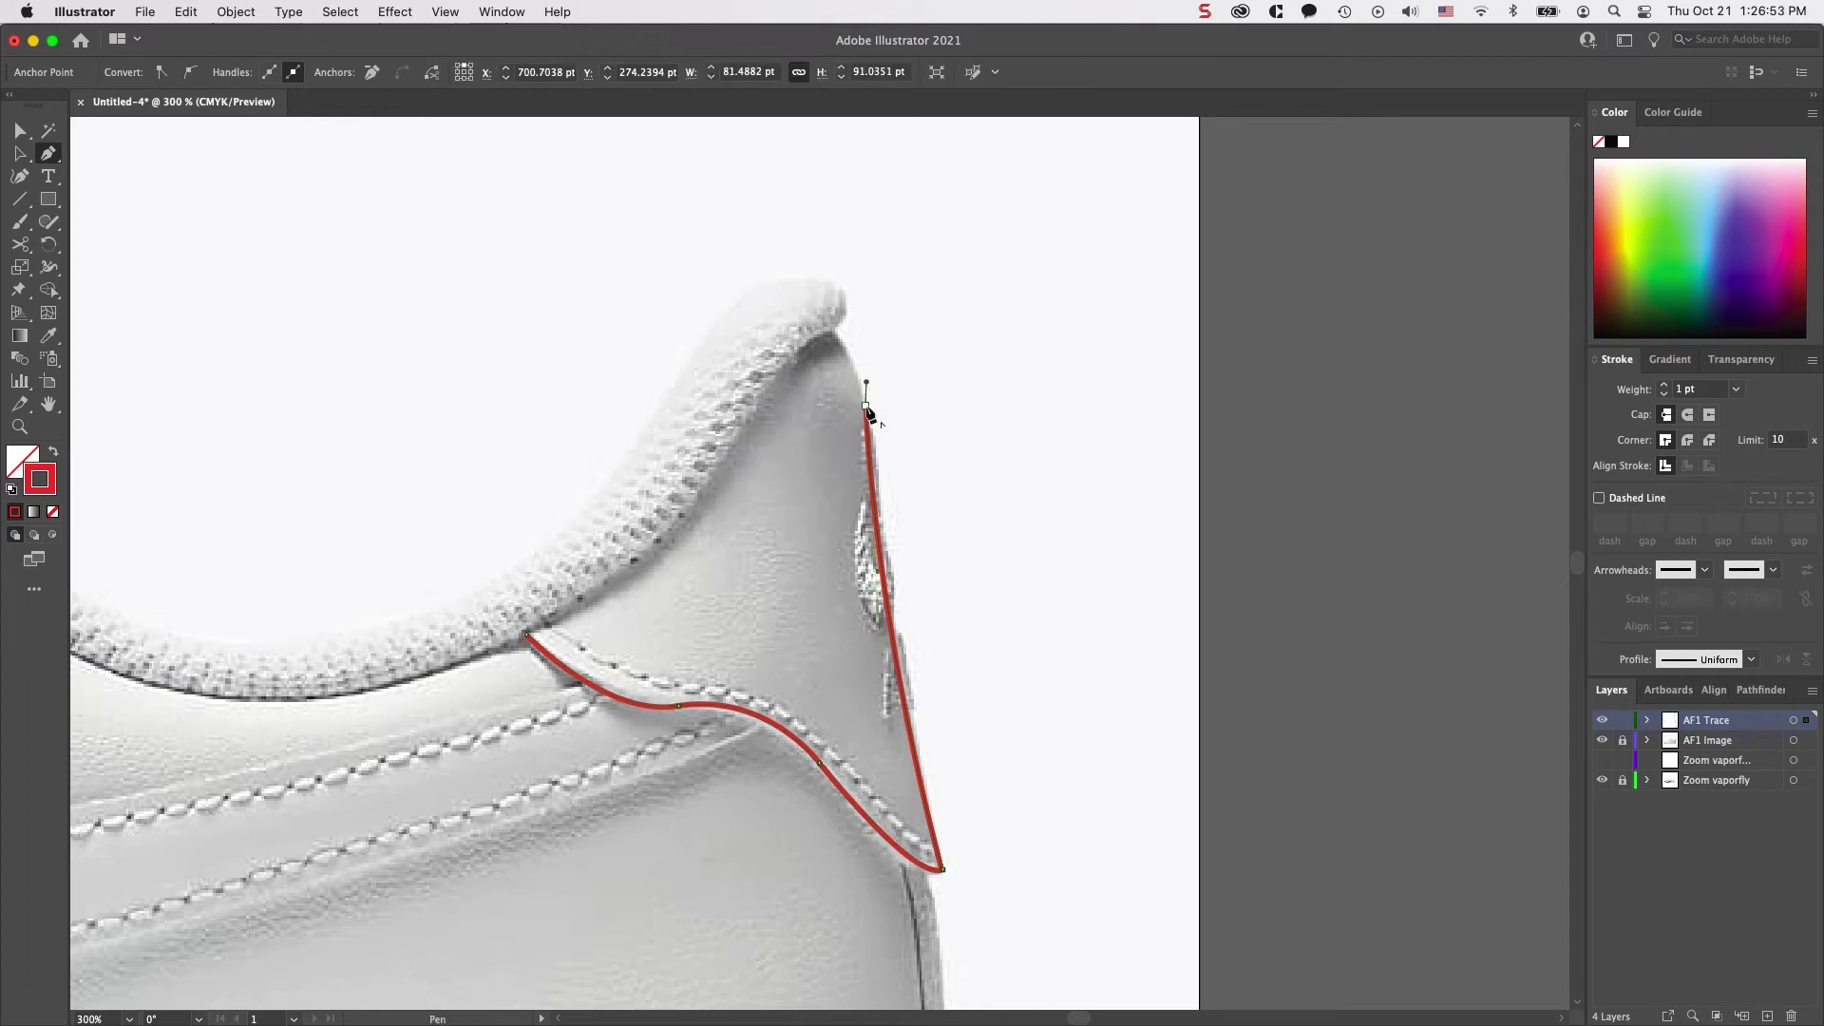
pyautogui.click(866, 407)
pyautogui.click(831, 332)
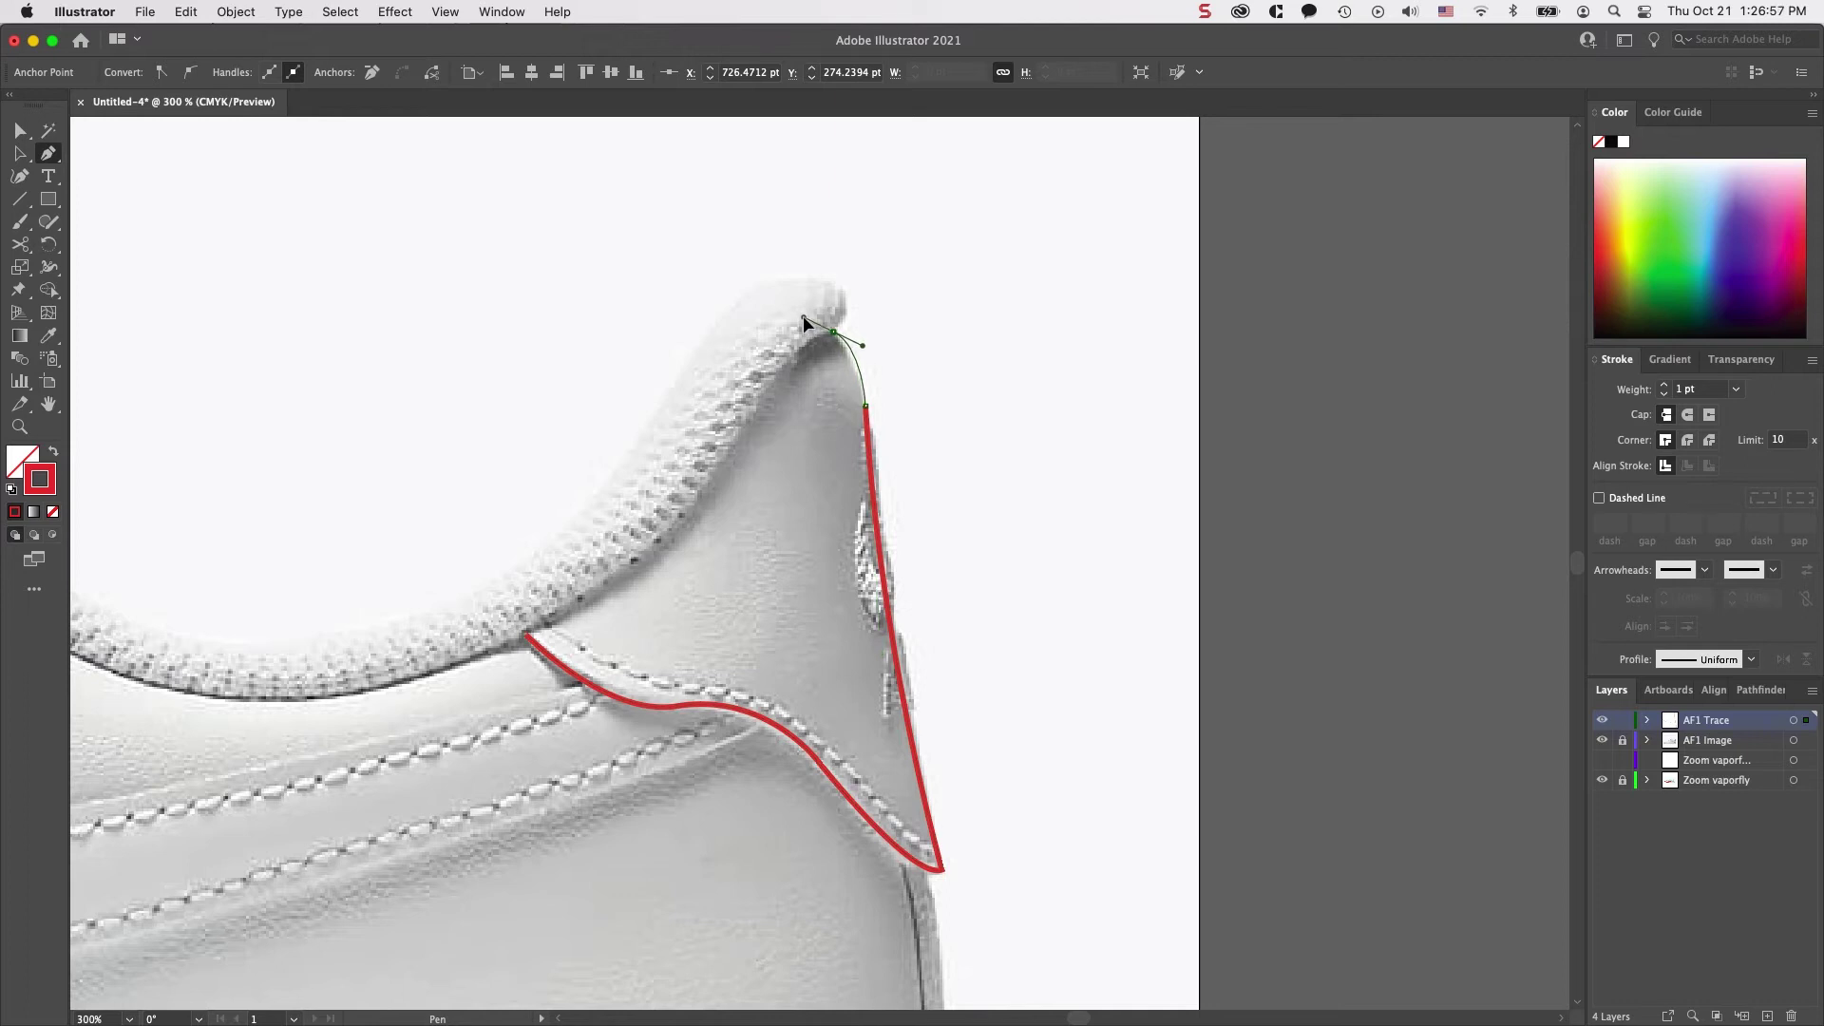
pyautogui.moveTo(802, 316); pyautogui.dragTo(802, 316)
# Trace down along the collar and close the heel patch outline at its starting point
pyautogui.press('alt')
pyautogui.click(807, 328)
pyautogui.moveTo(806, 344); pyautogui.dragTo(769, 391)
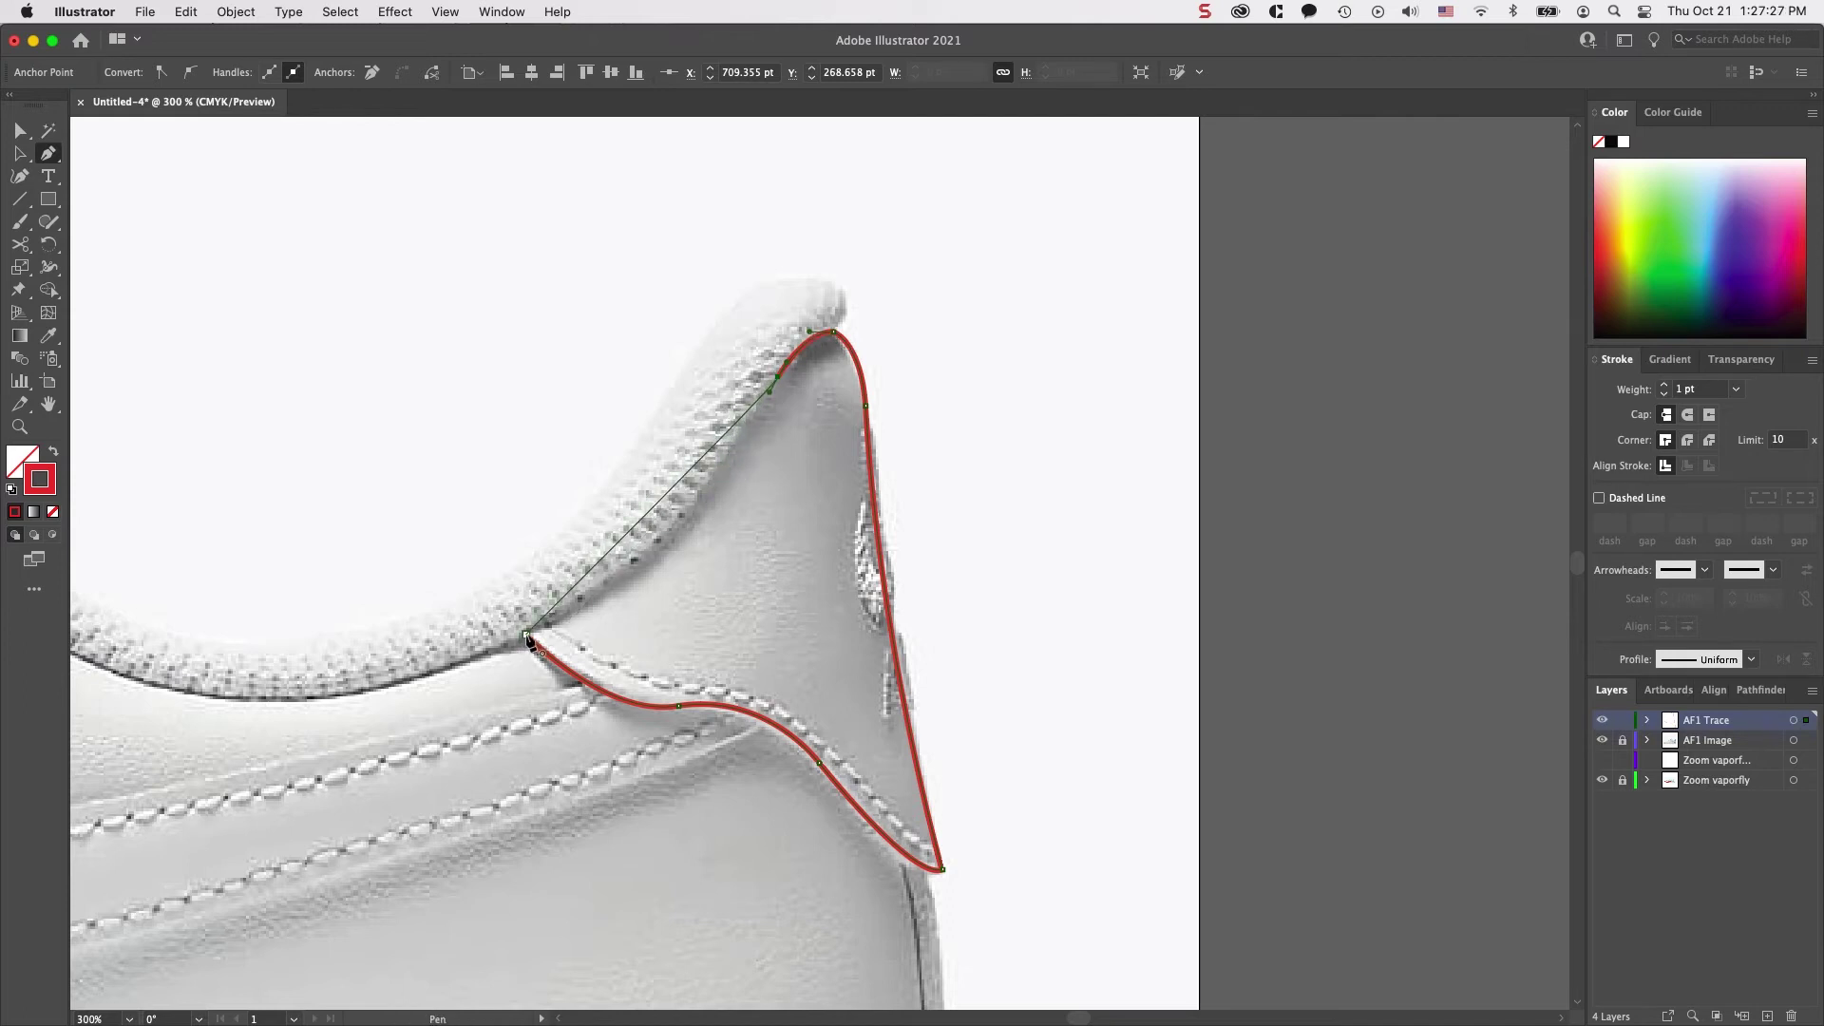
pyautogui.moveTo(528, 638)
pyautogui.mouseDown()
pyautogui.moveTo(419, 637)
pyautogui.moveTo(358, 703)
pyautogui.mouseUp()
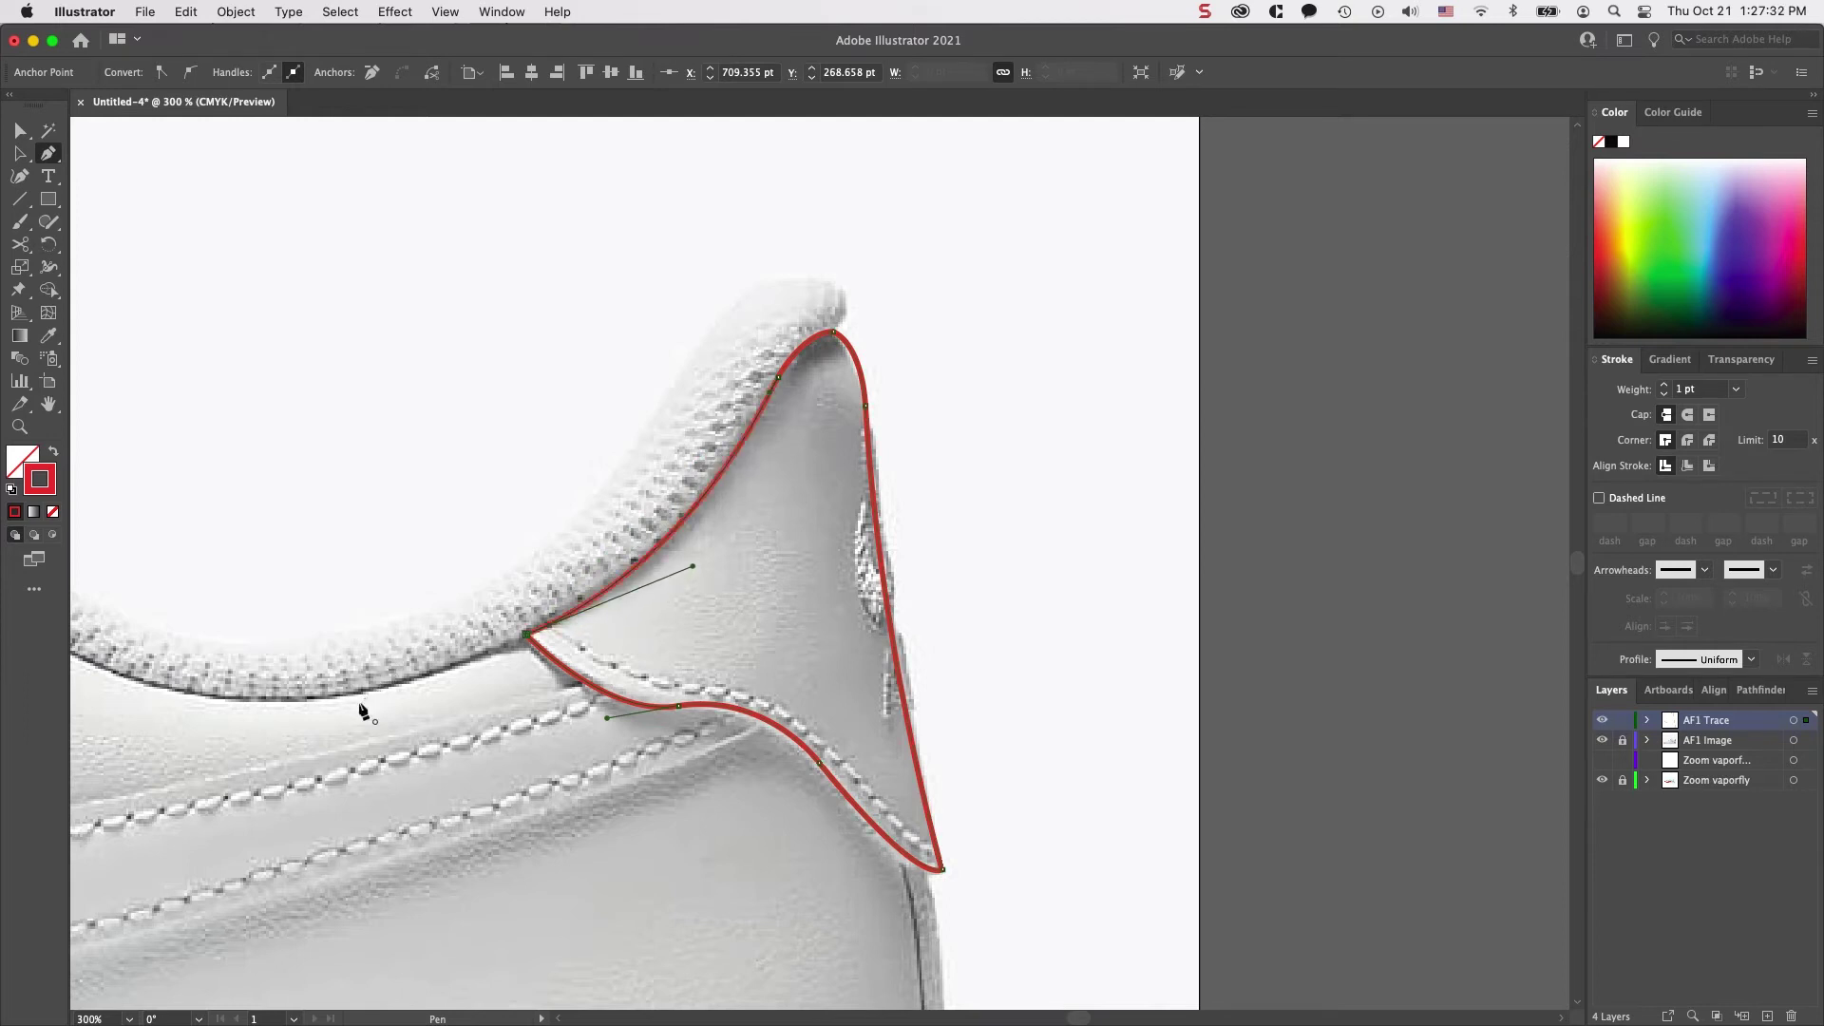
pyautogui.click(1052, 572)
# Trace the upper edge of the swoosh with the Pen tool, from the heel patch to the swoosh's front tip
pyautogui.scroll(-5, 1053, 572)
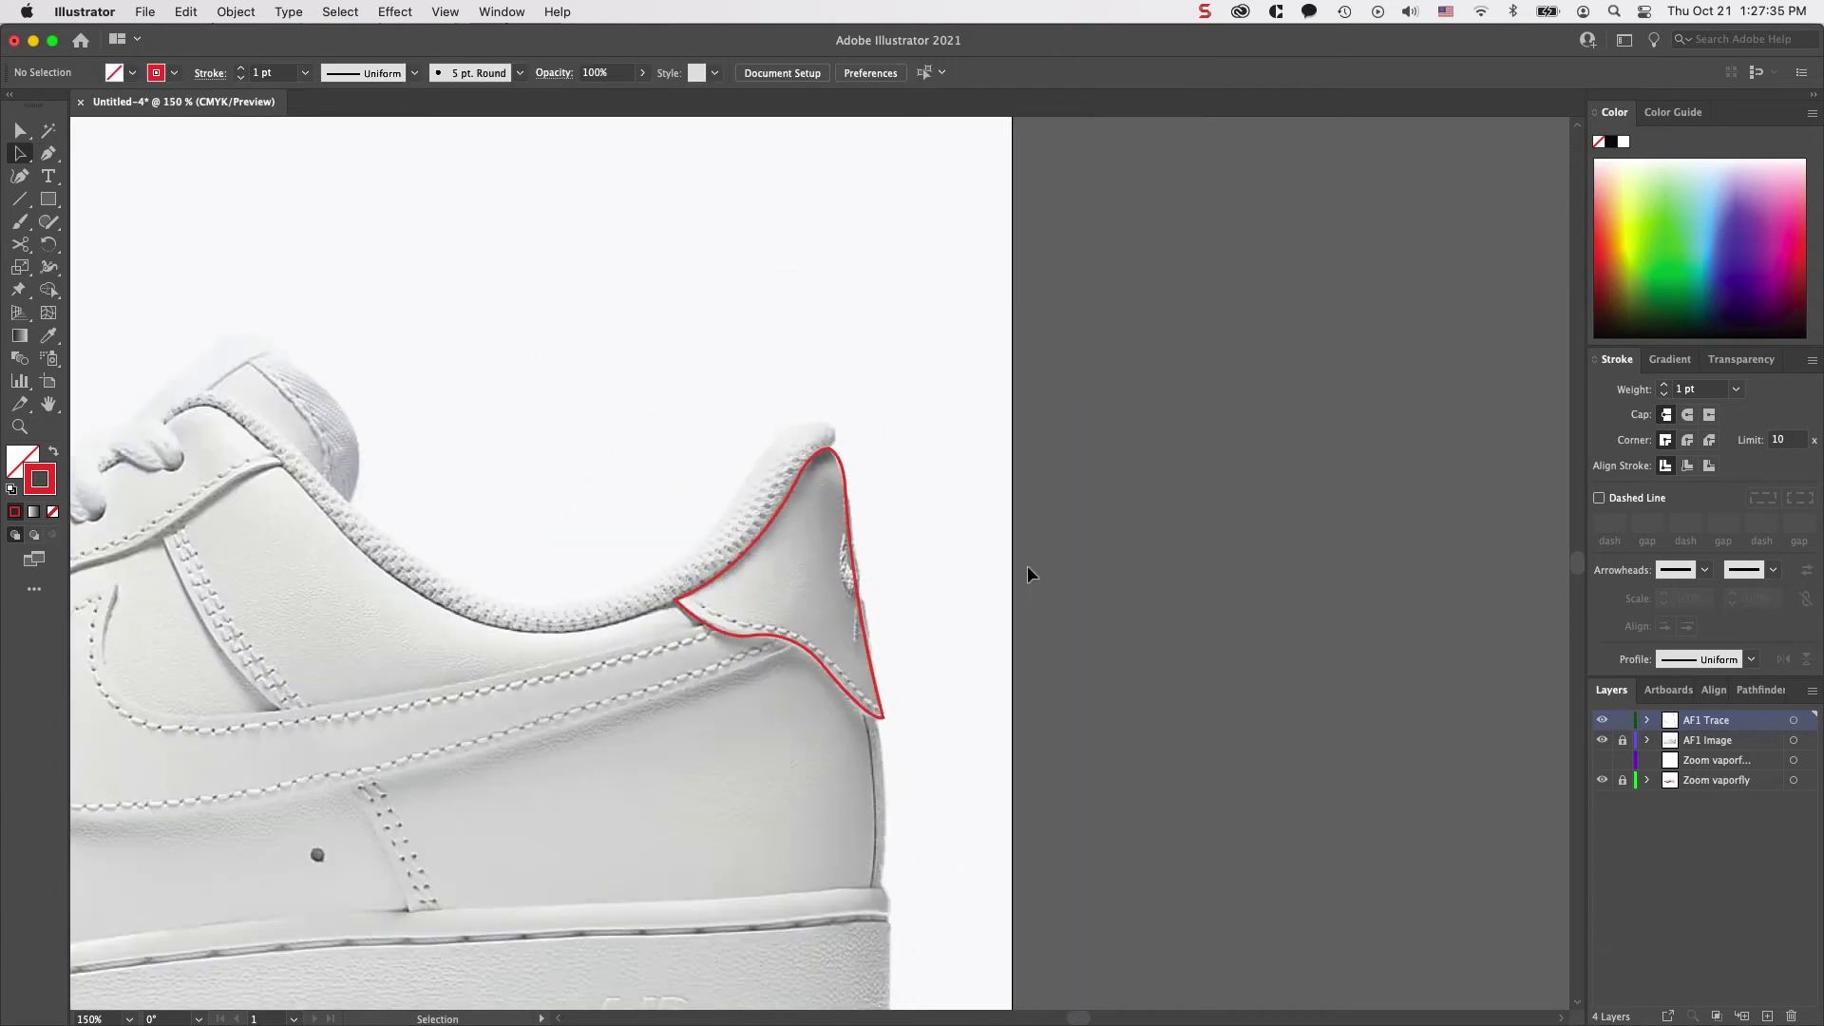
pyautogui.moveTo(884, 661); pyautogui.dragTo(1137, 635)
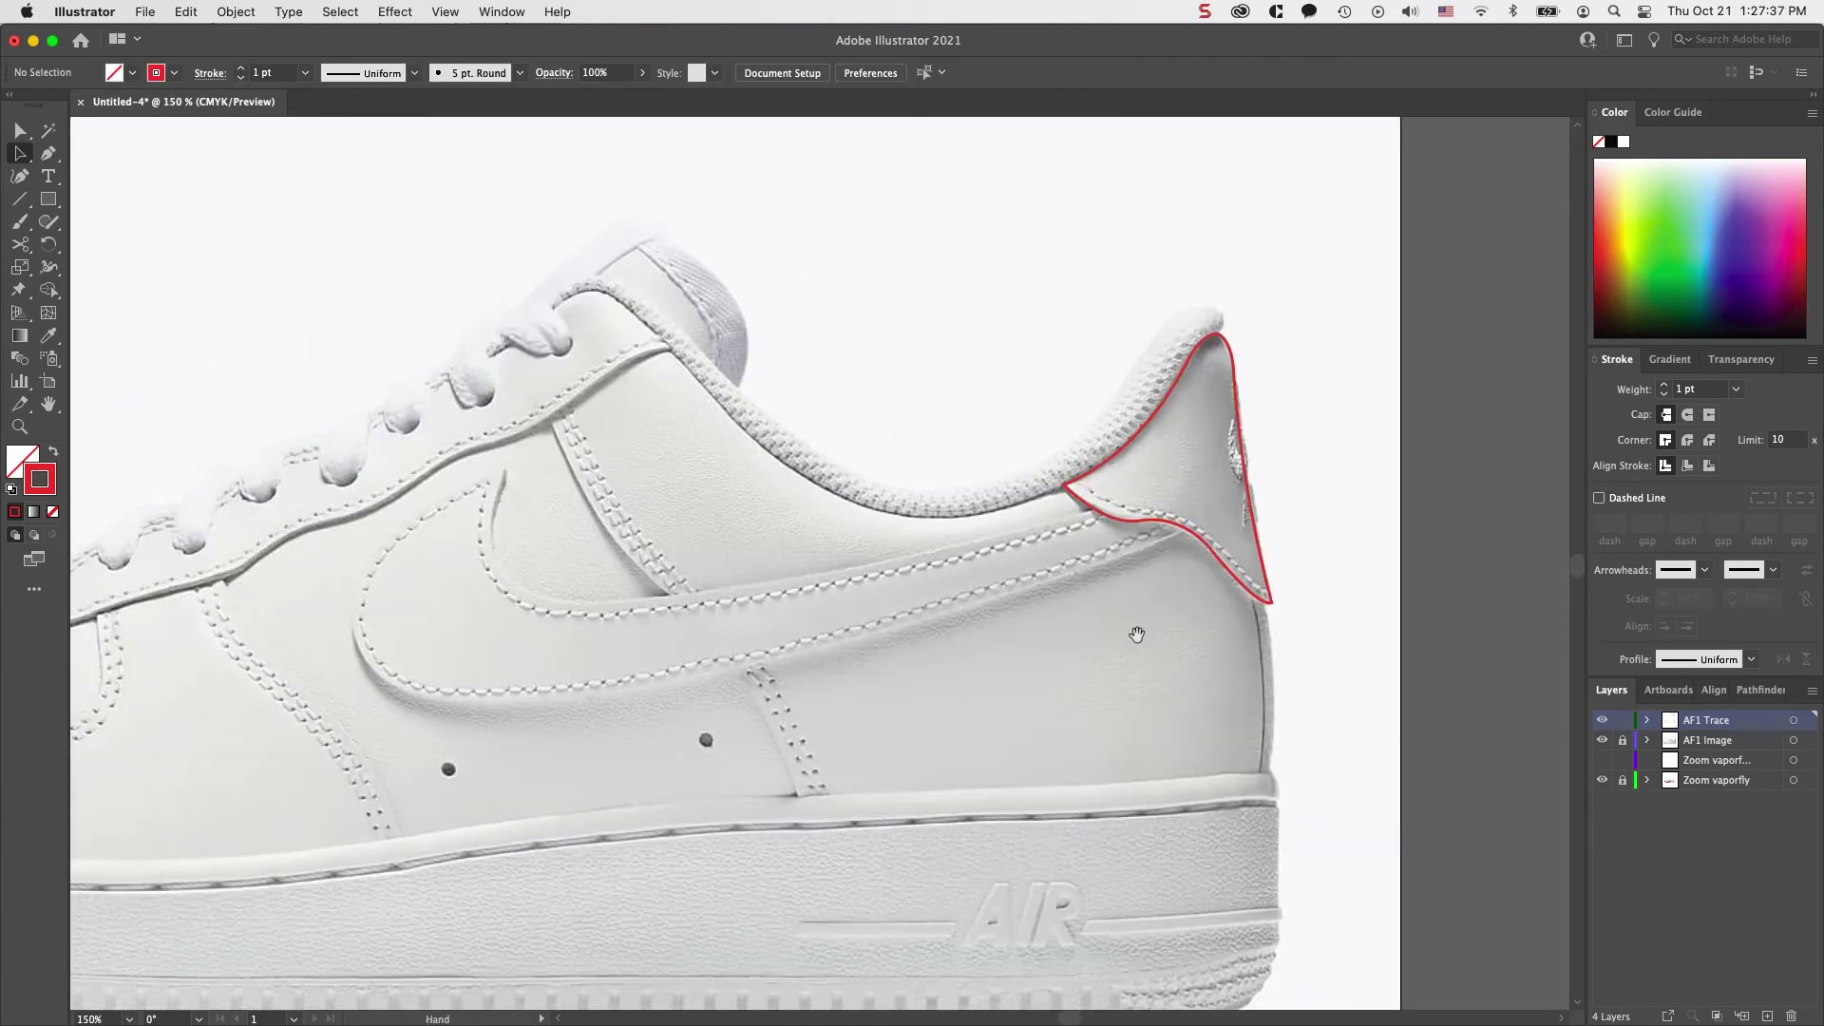
pyautogui.press('p')
pyautogui.moveTo(1138, 516); pyautogui.dragTo(1216, 535)
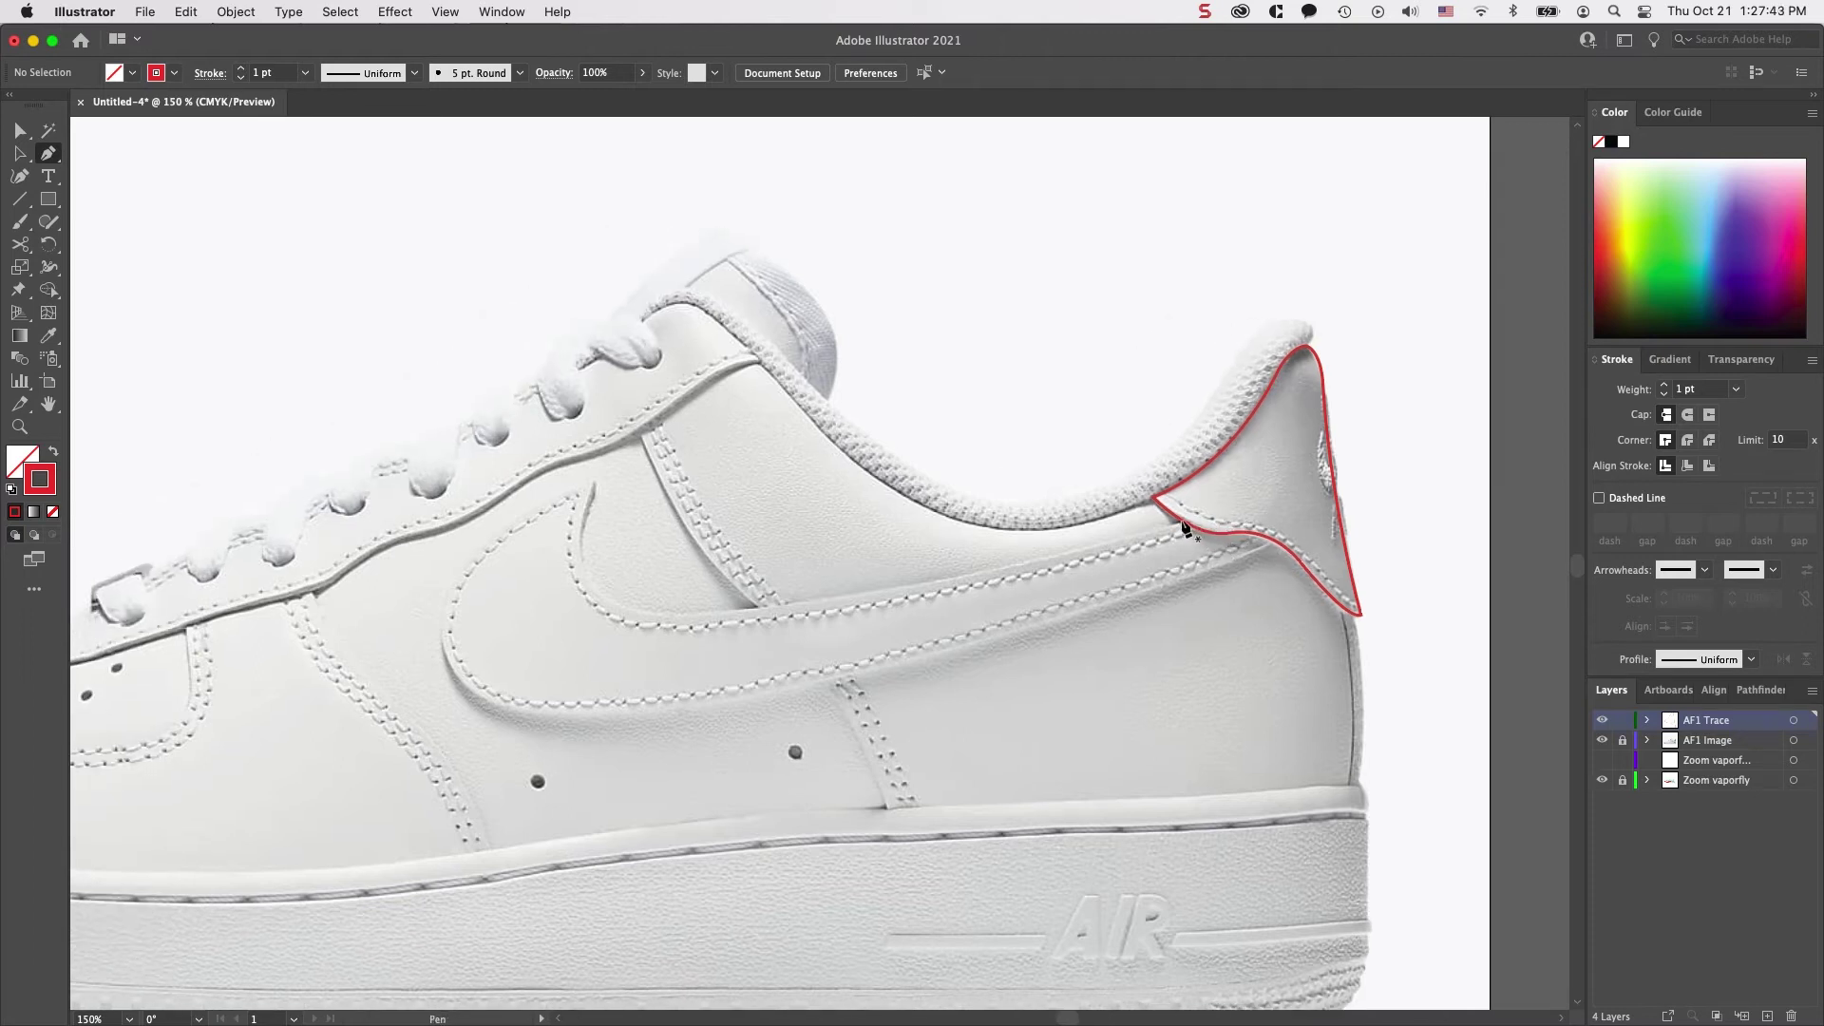
pyautogui.click(1180, 521)
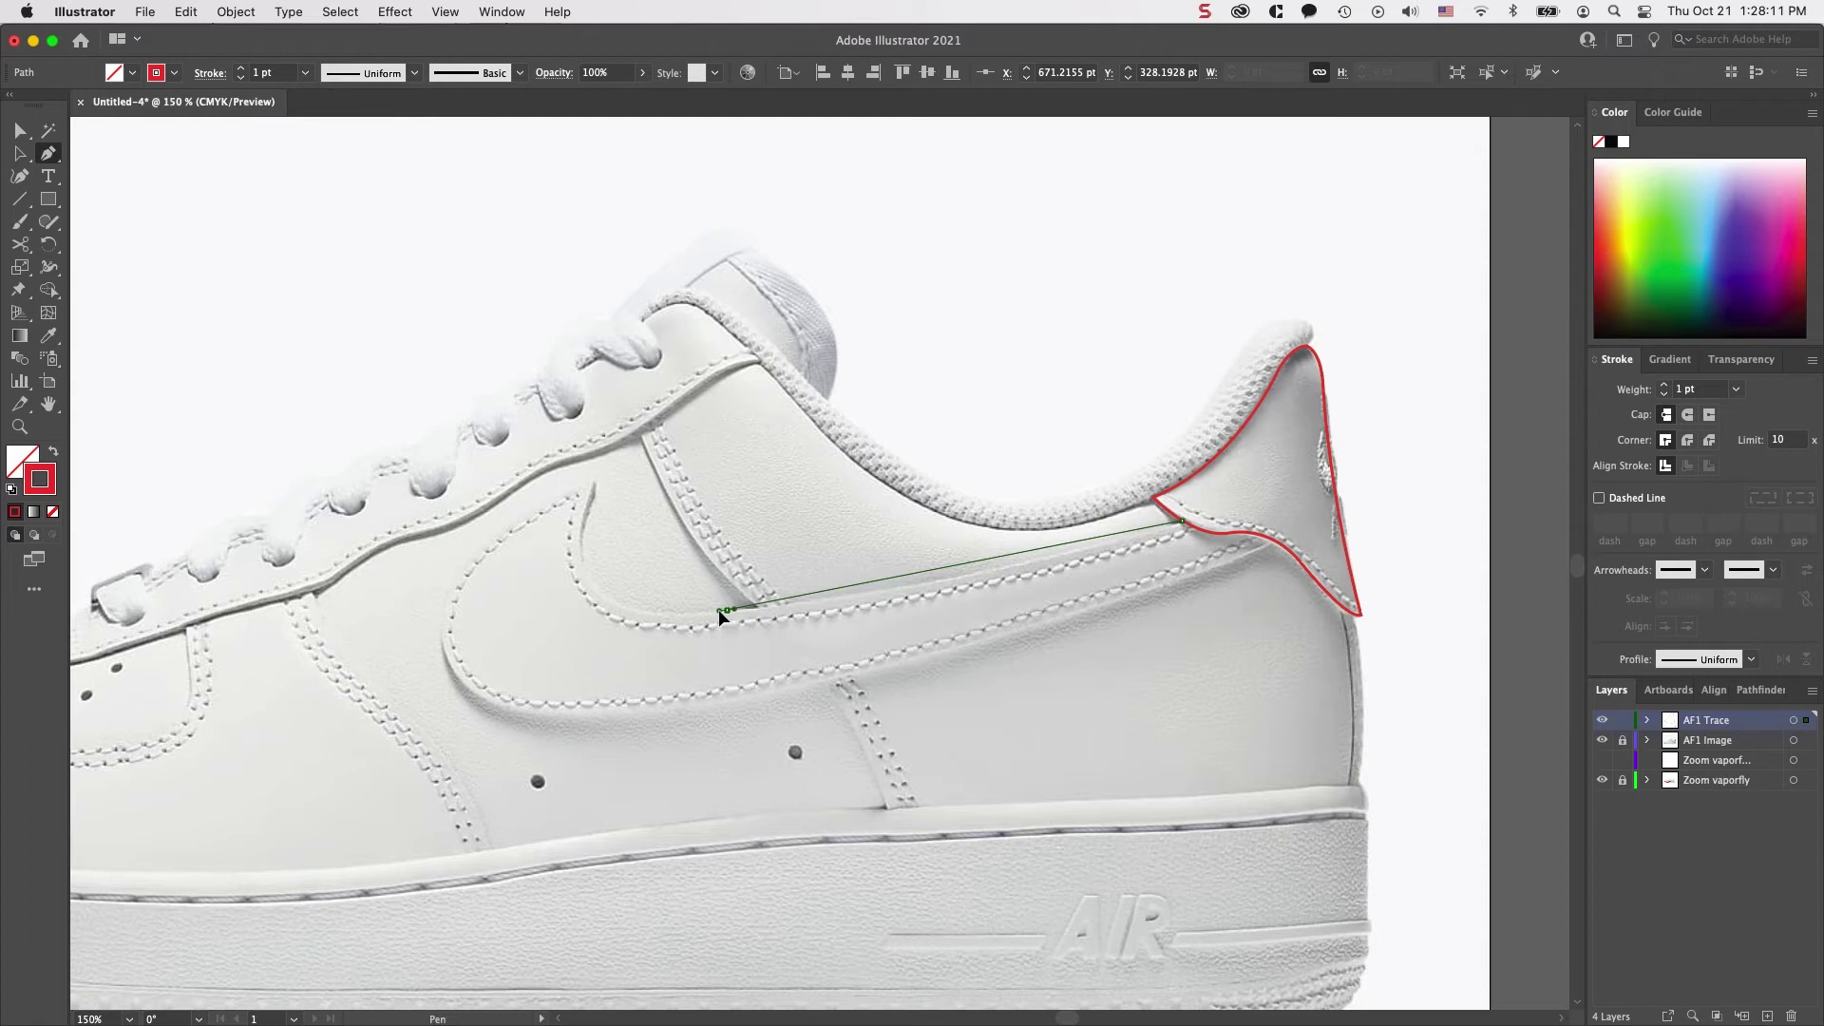
pyautogui.moveTo(715, 611); pyautogui.dragTo(547, 619)
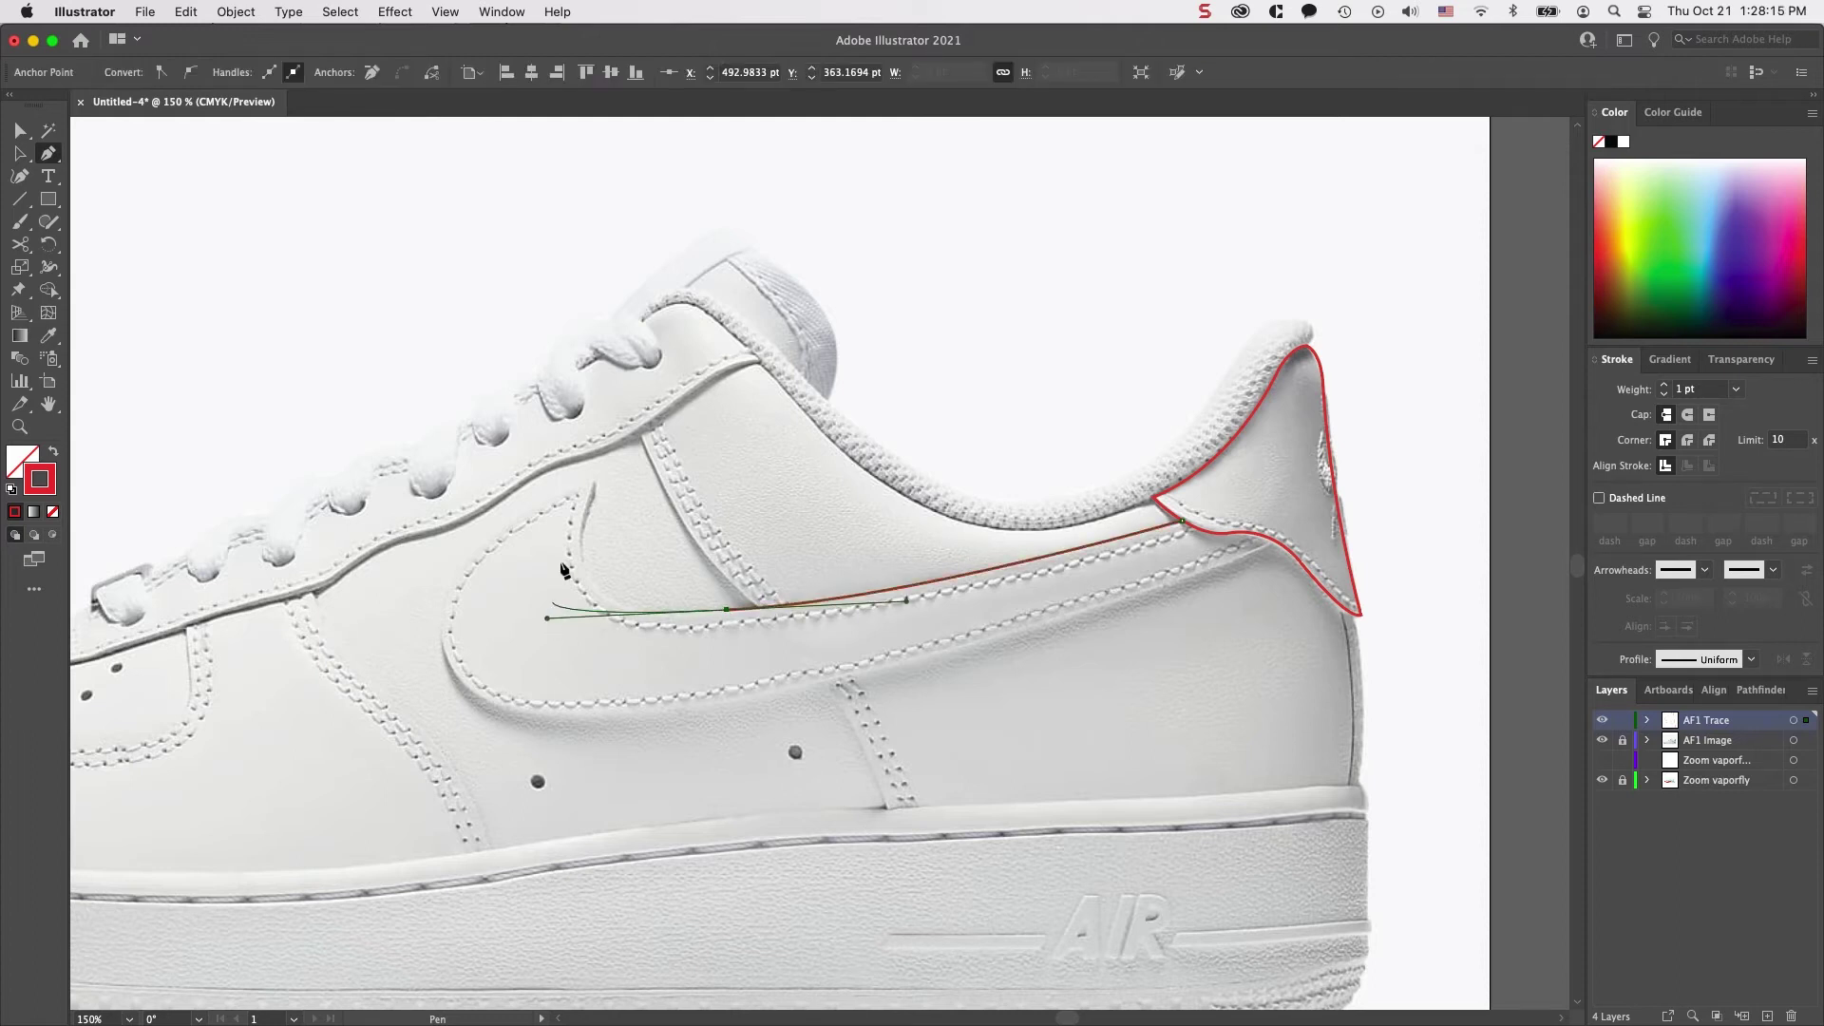
pyautogui.click(593, 484)
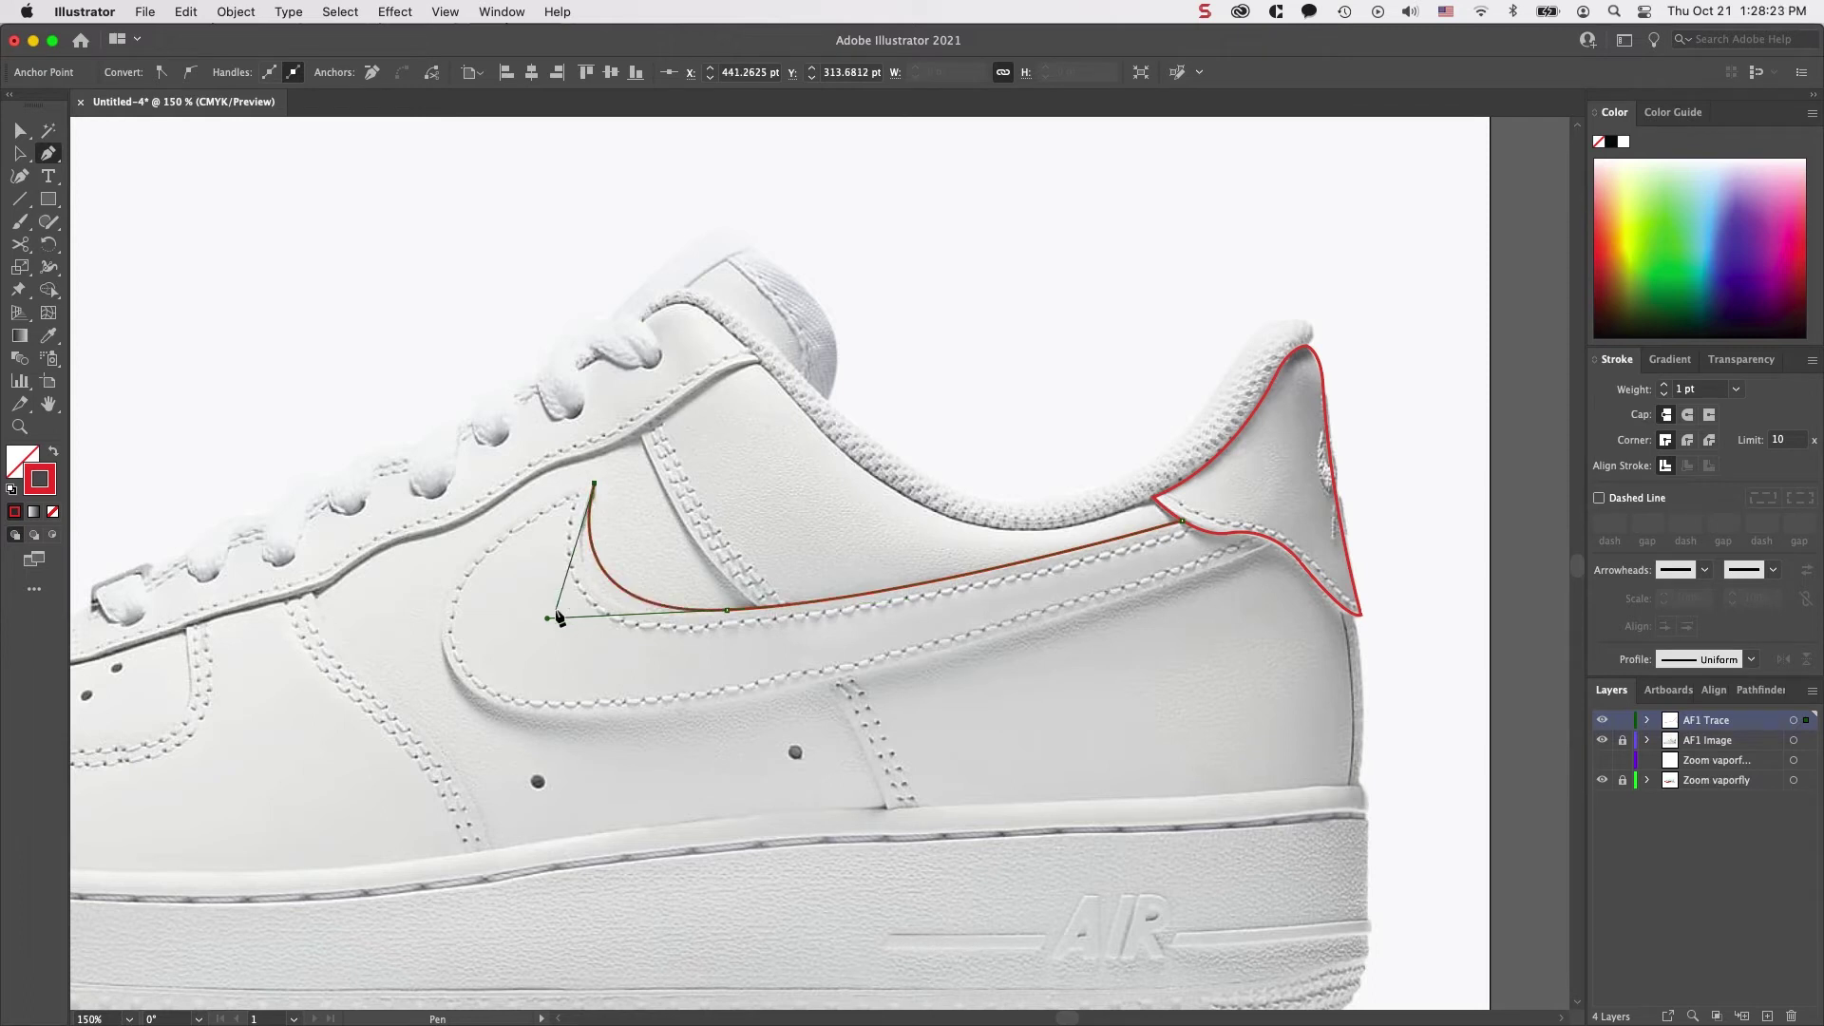
# Adjust the curve handle of the swoosh's upper line so it fits the front bend, and deselect the path
pyautogui.moveTo(548, 620)
pyautogui.mouseDown()
pyautogui.moveTo(504, 634)
pyautogui.moveTo(517, 625)
pyautogui.mouseUp()
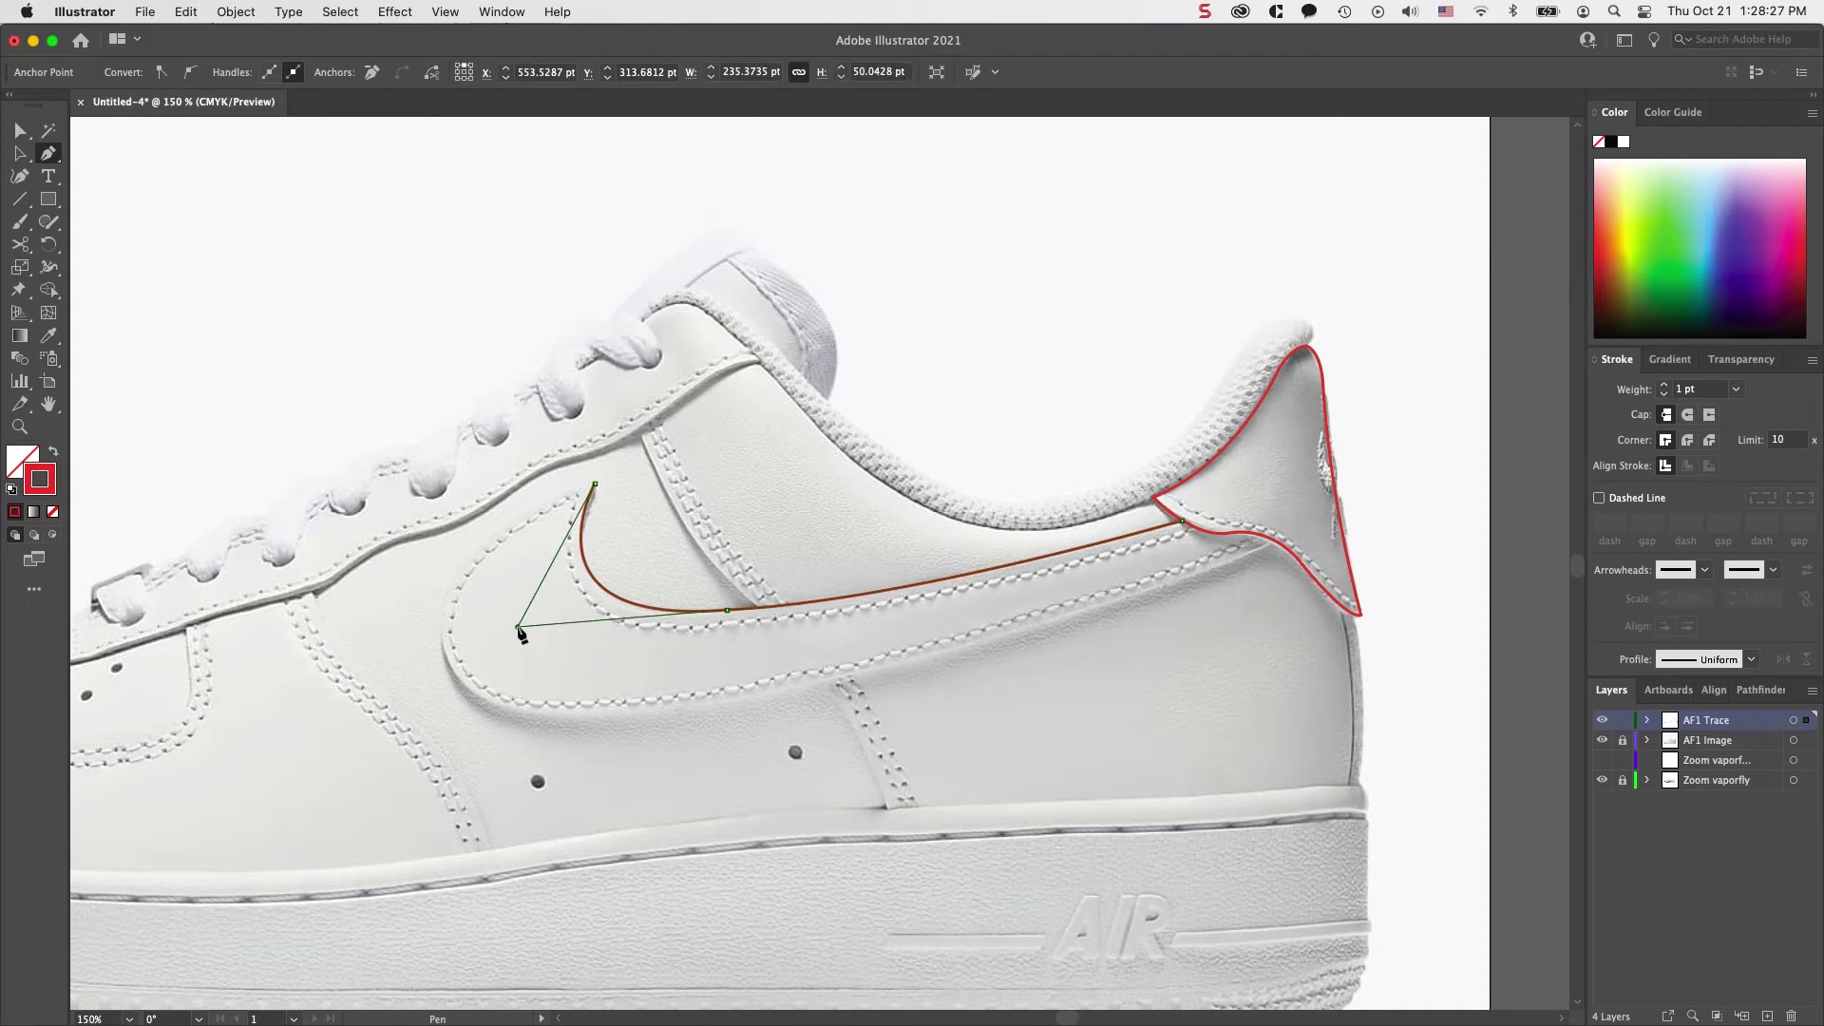
pyautogui.click(727, 611)
pyautogui.keyDown('super'); pyautogui.click(826, 531); pyautogui.keyUp('super')
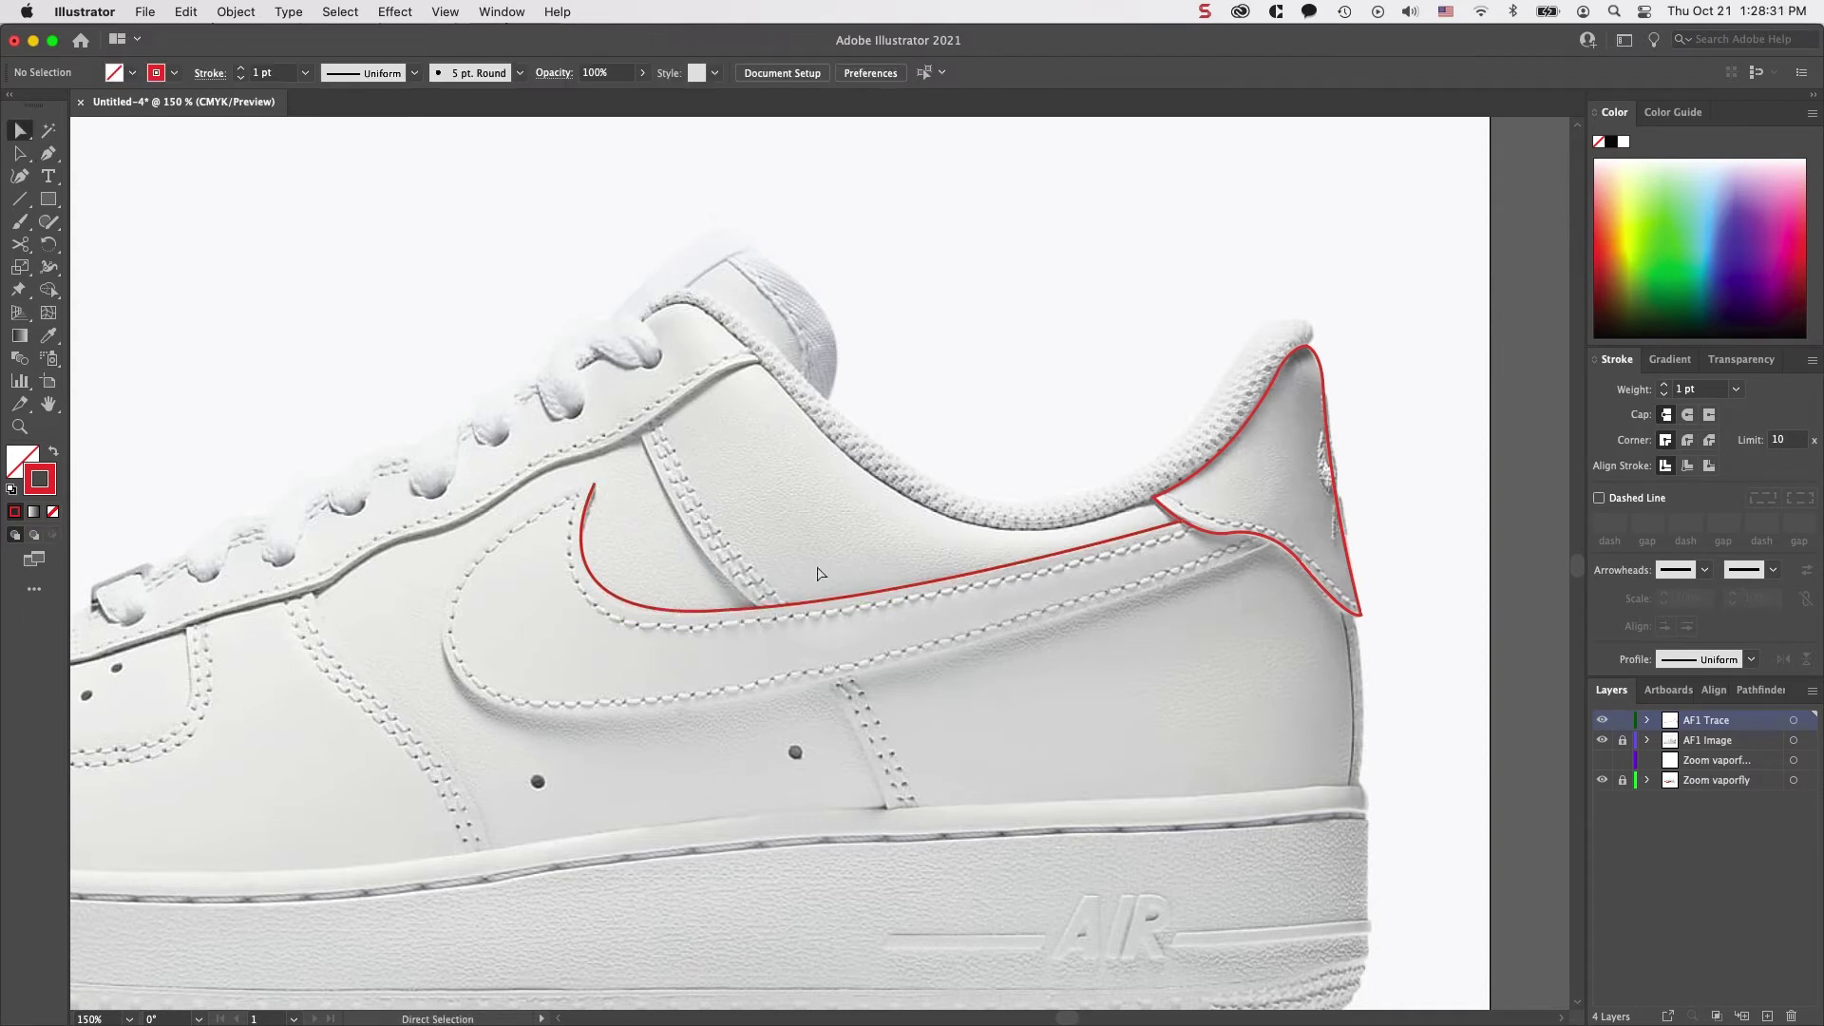
# Continue the swoosh outline with the Pen tool from its front tip along the rounded front edge
pyautogui.press('p')
pyautogui.moveTo(594, 484); pyautogui.dragTo(986, 794)
pyautogui.press('super+z')
pyautogui.moveTo(594, 484); pyautogui.dragTo(423, 730)
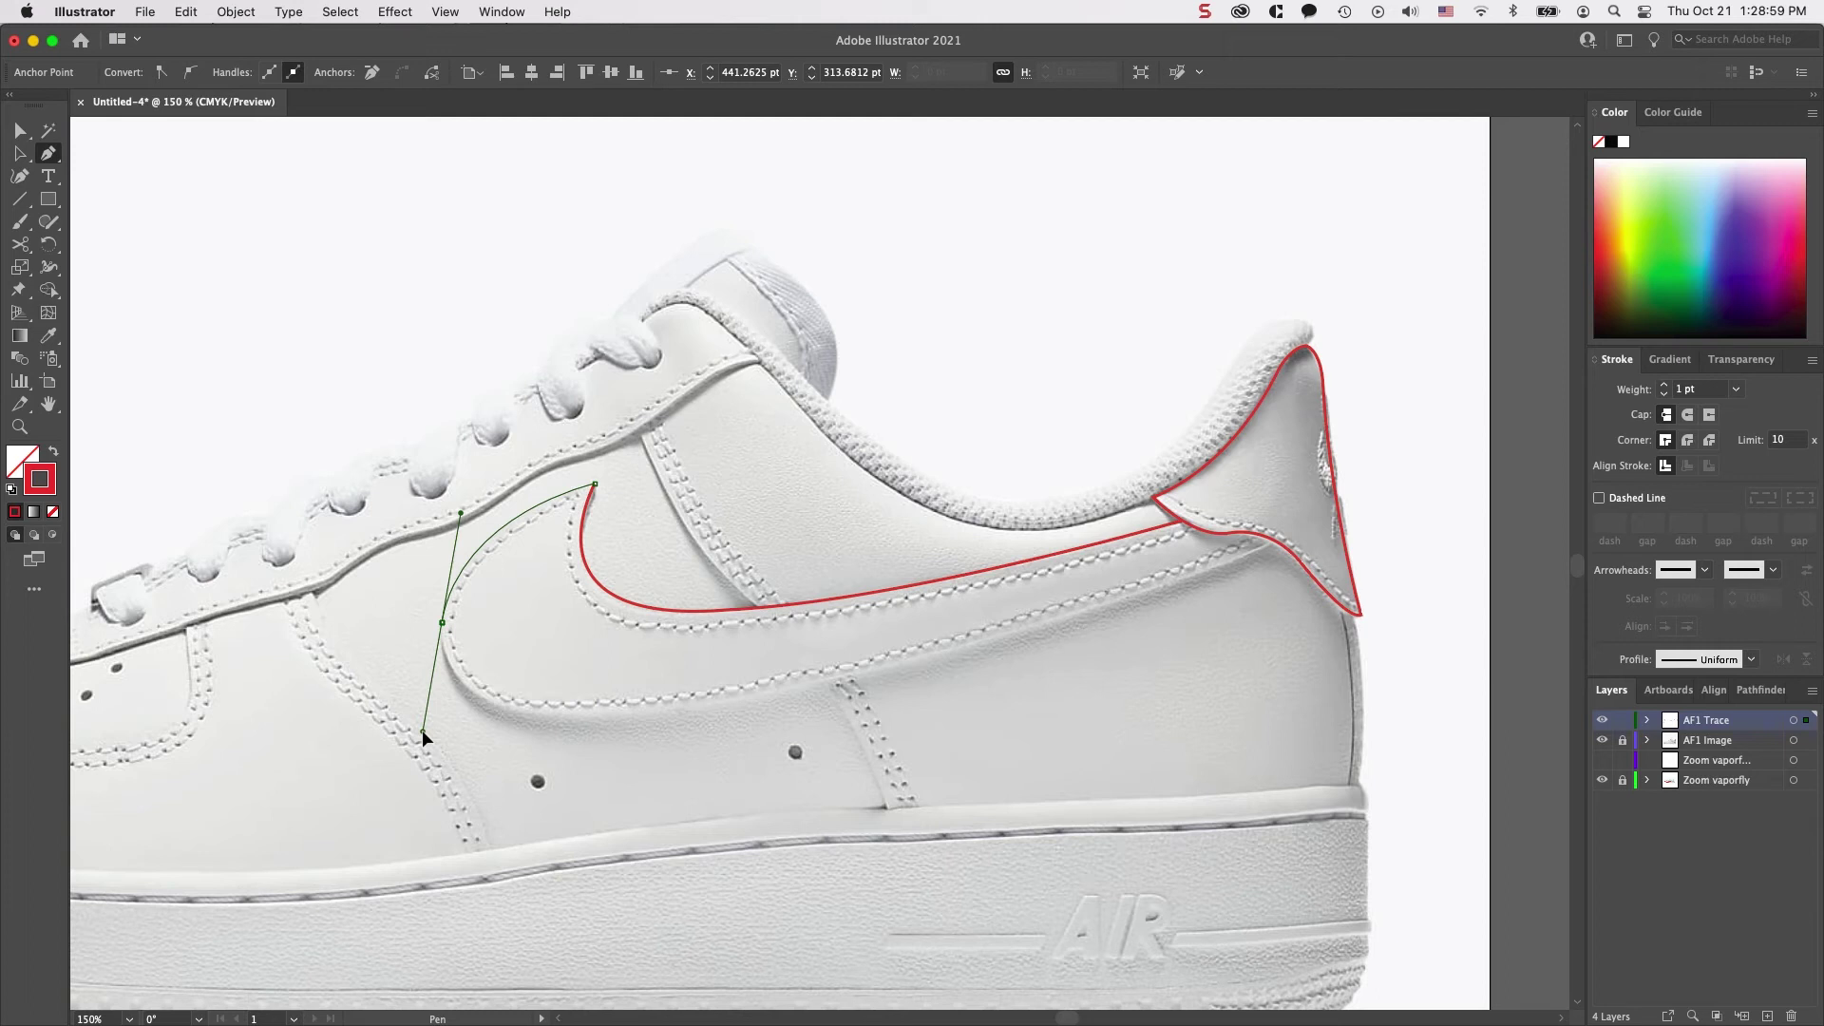
pyautogui.moveTo(422, 729); pyautogui.dragTo(419, 728)
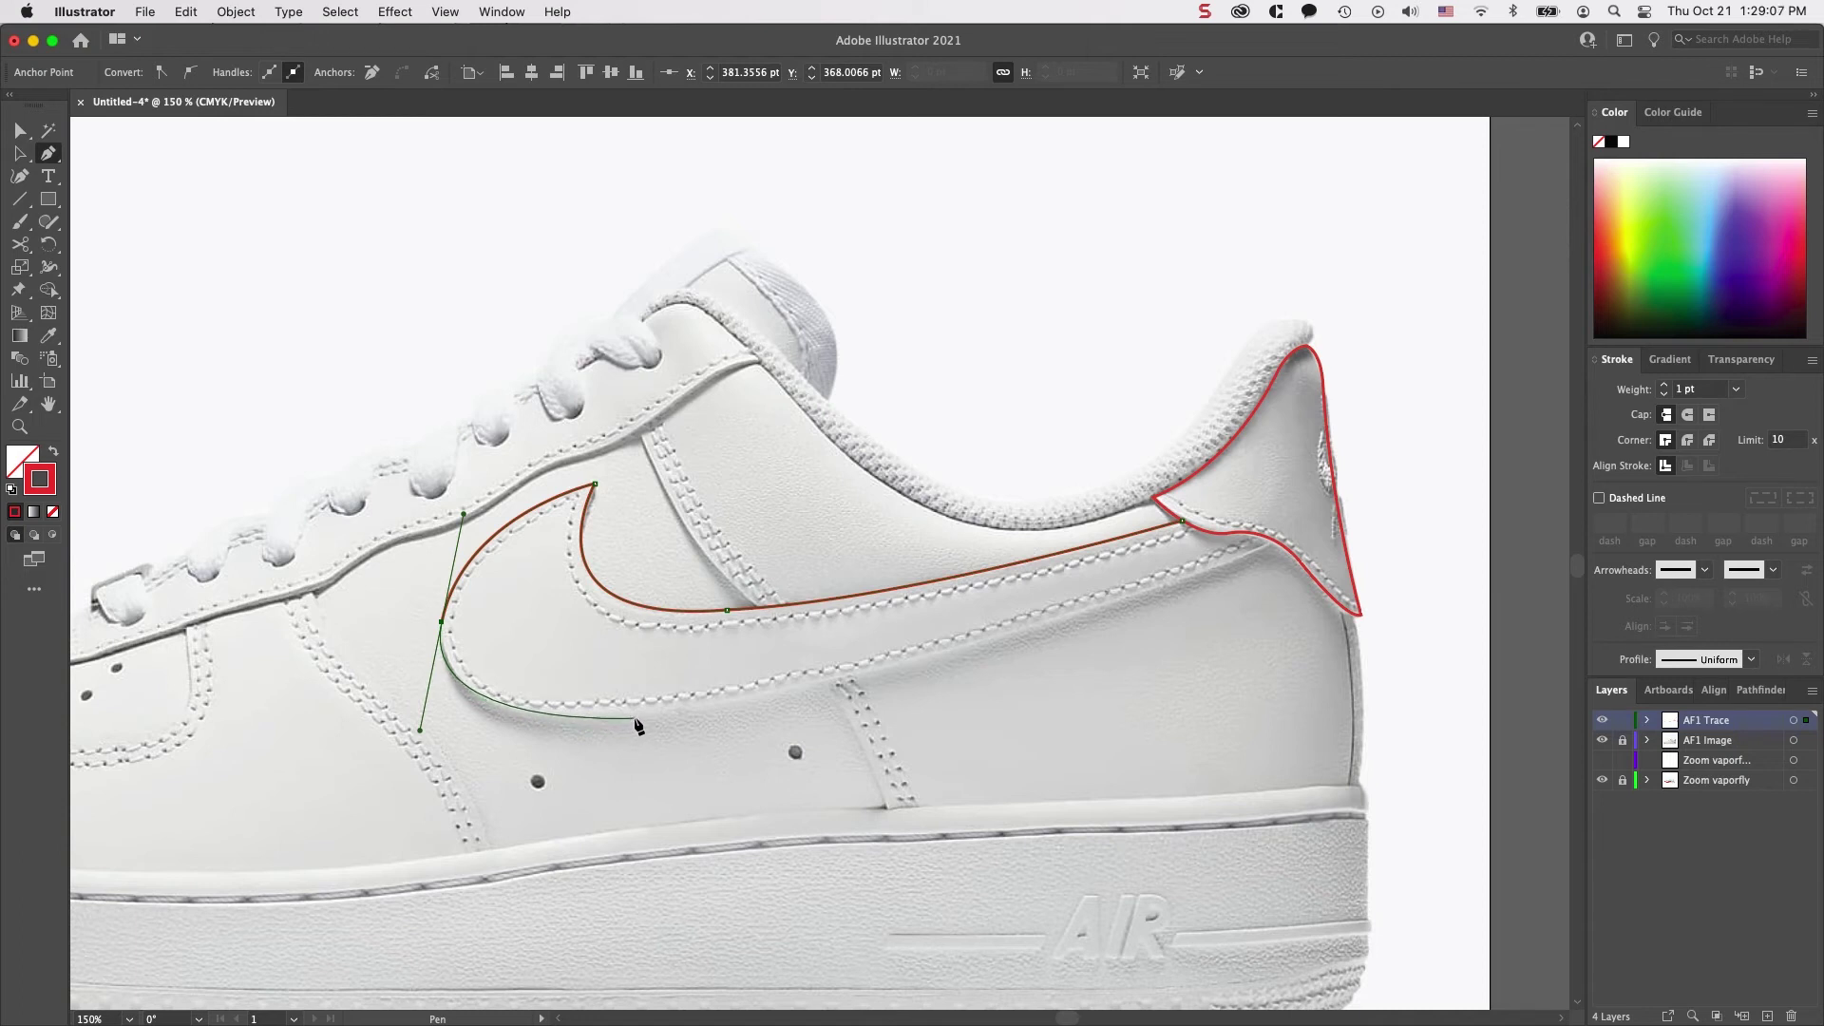
# Shorten the last anchor's outgoing handle, curve the outline around to the swoosh's lower edge, and deselect the path
pyautogui.press('alt')
pyautogui.keyDown('alt'); pyautogui.click(435, 652); pyautogui.keyUp('alt')
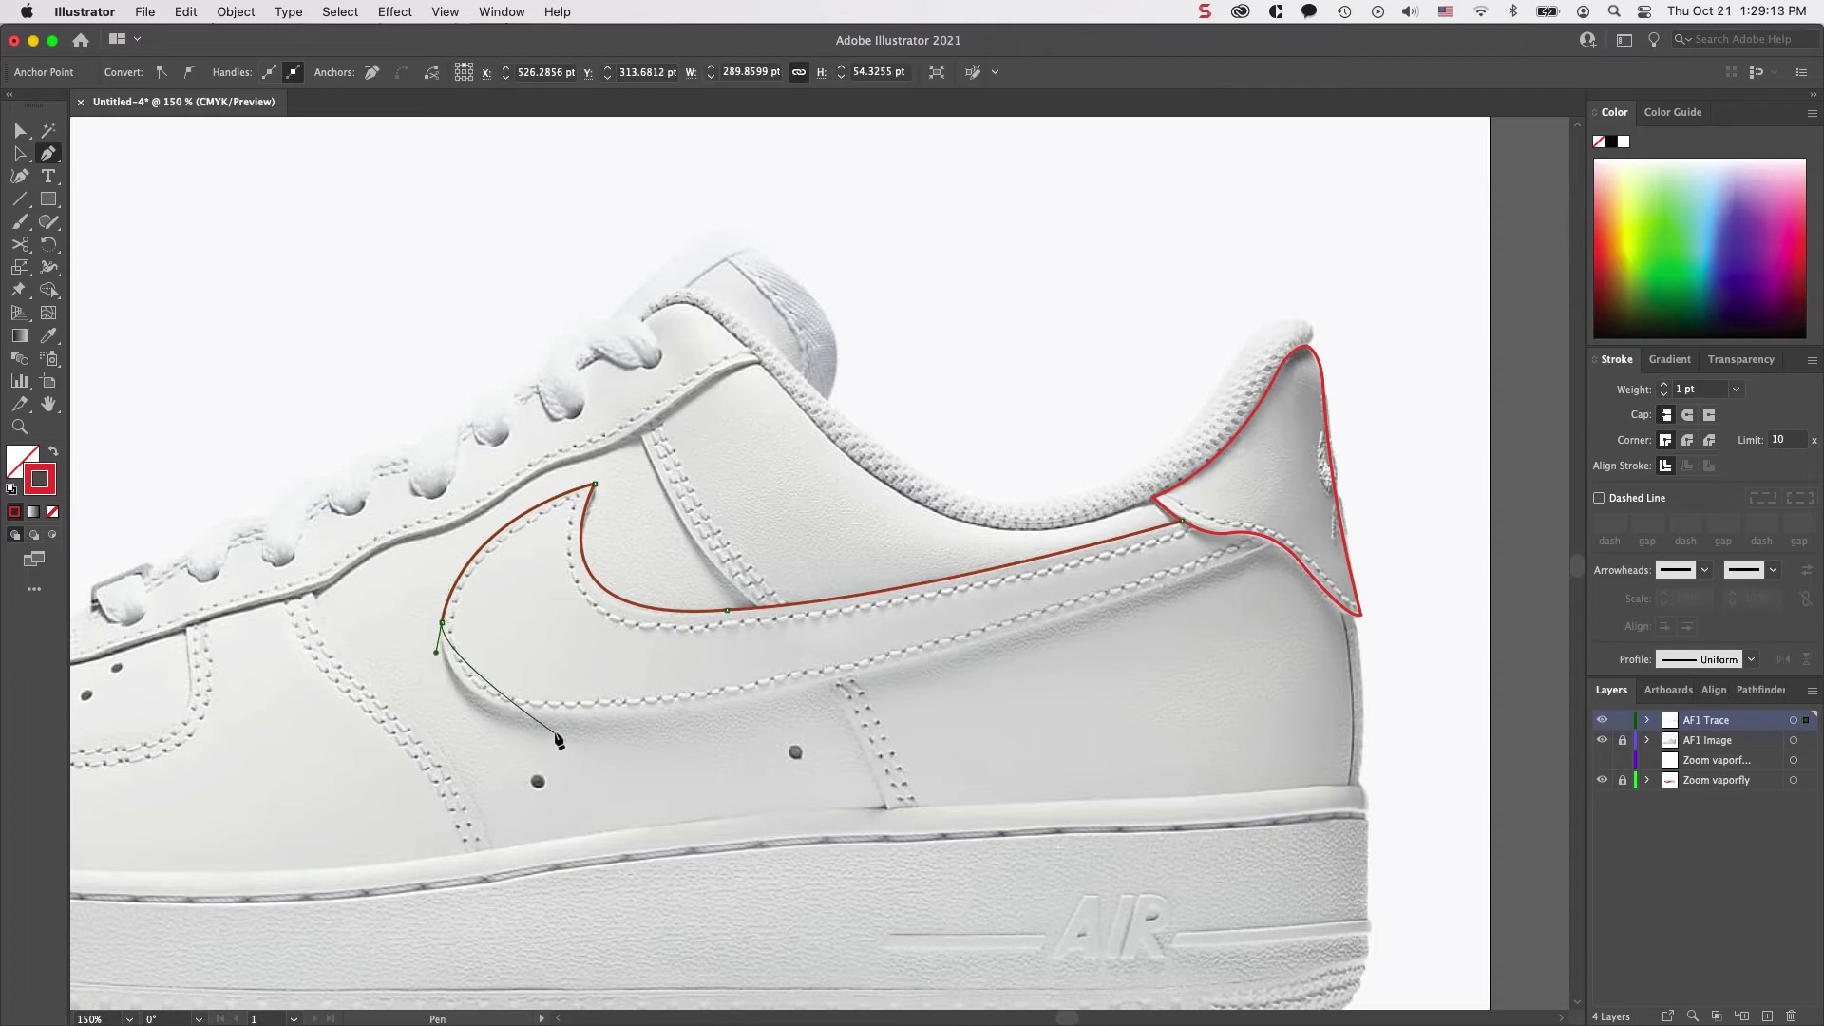
pyautogui.moveTo(561, 715); pyautogui.dragTo(662, 709)
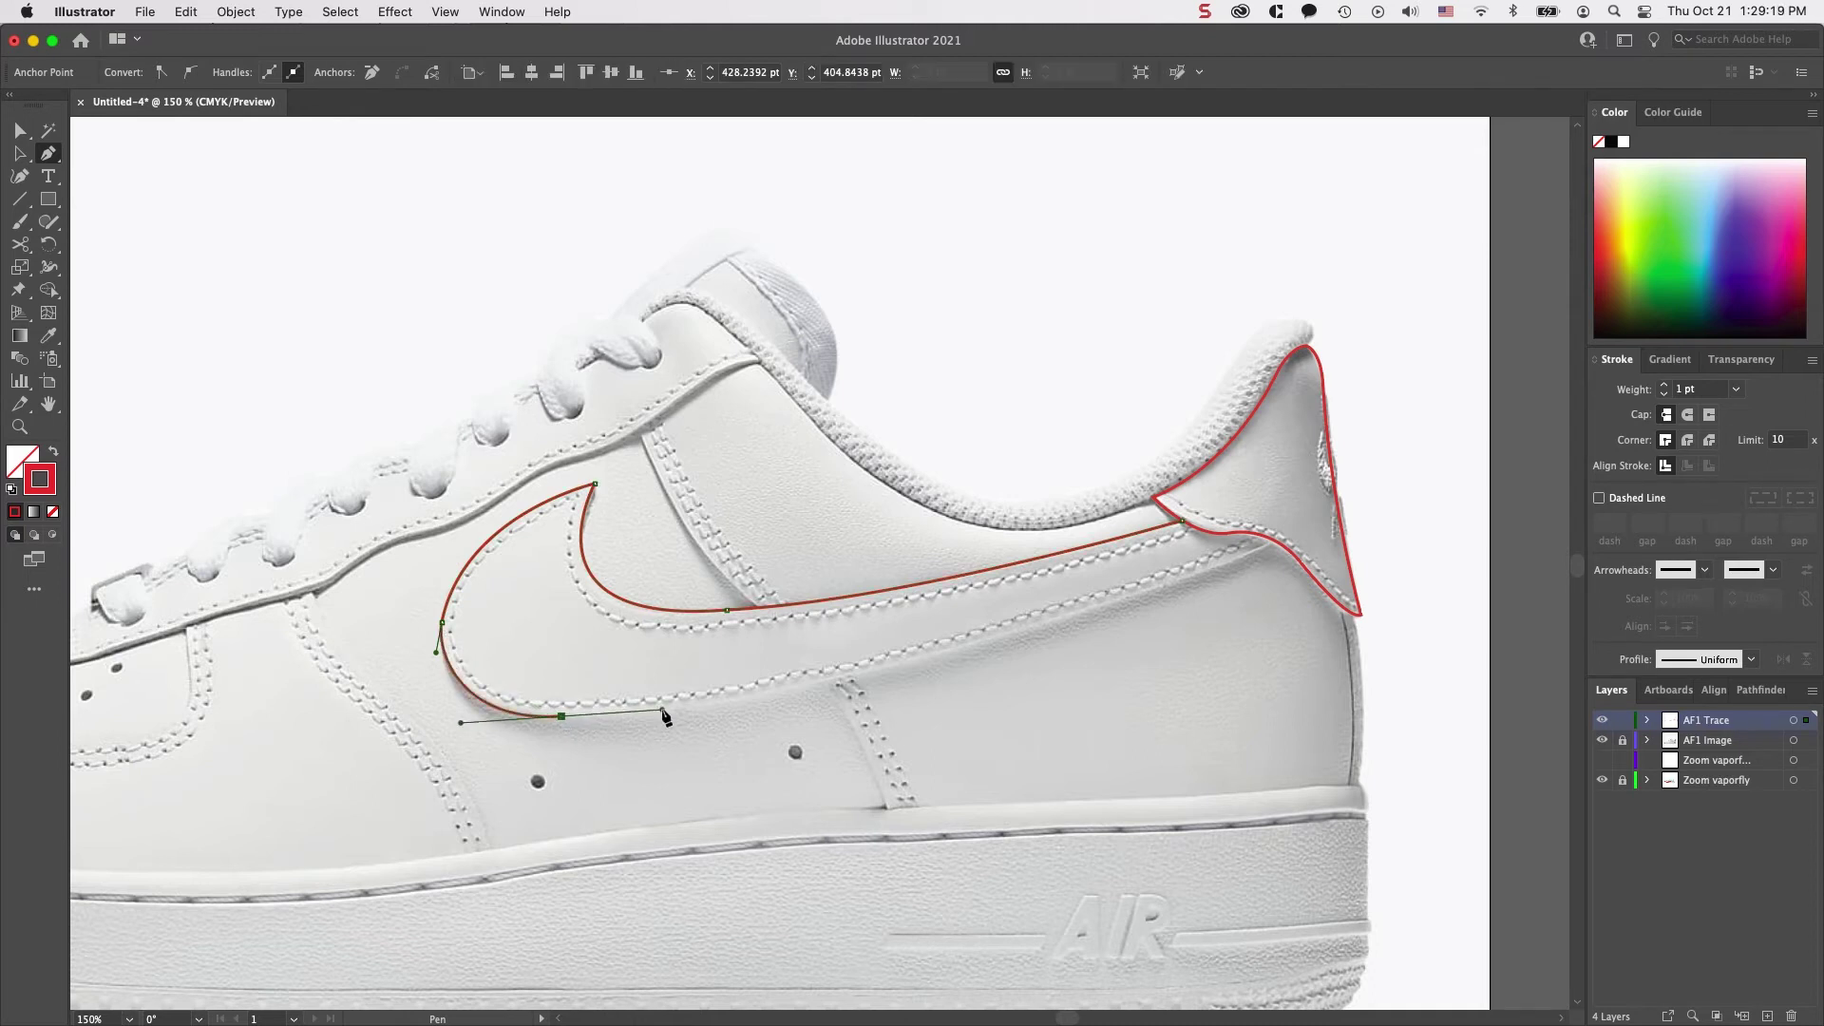
pyautogui.keyDown('super'); pyautogui.click(860, 678); pyautogui.keyUp('super')
pyautogui.moveTo(860, 678); pyautogui.dragTo(806, 712)
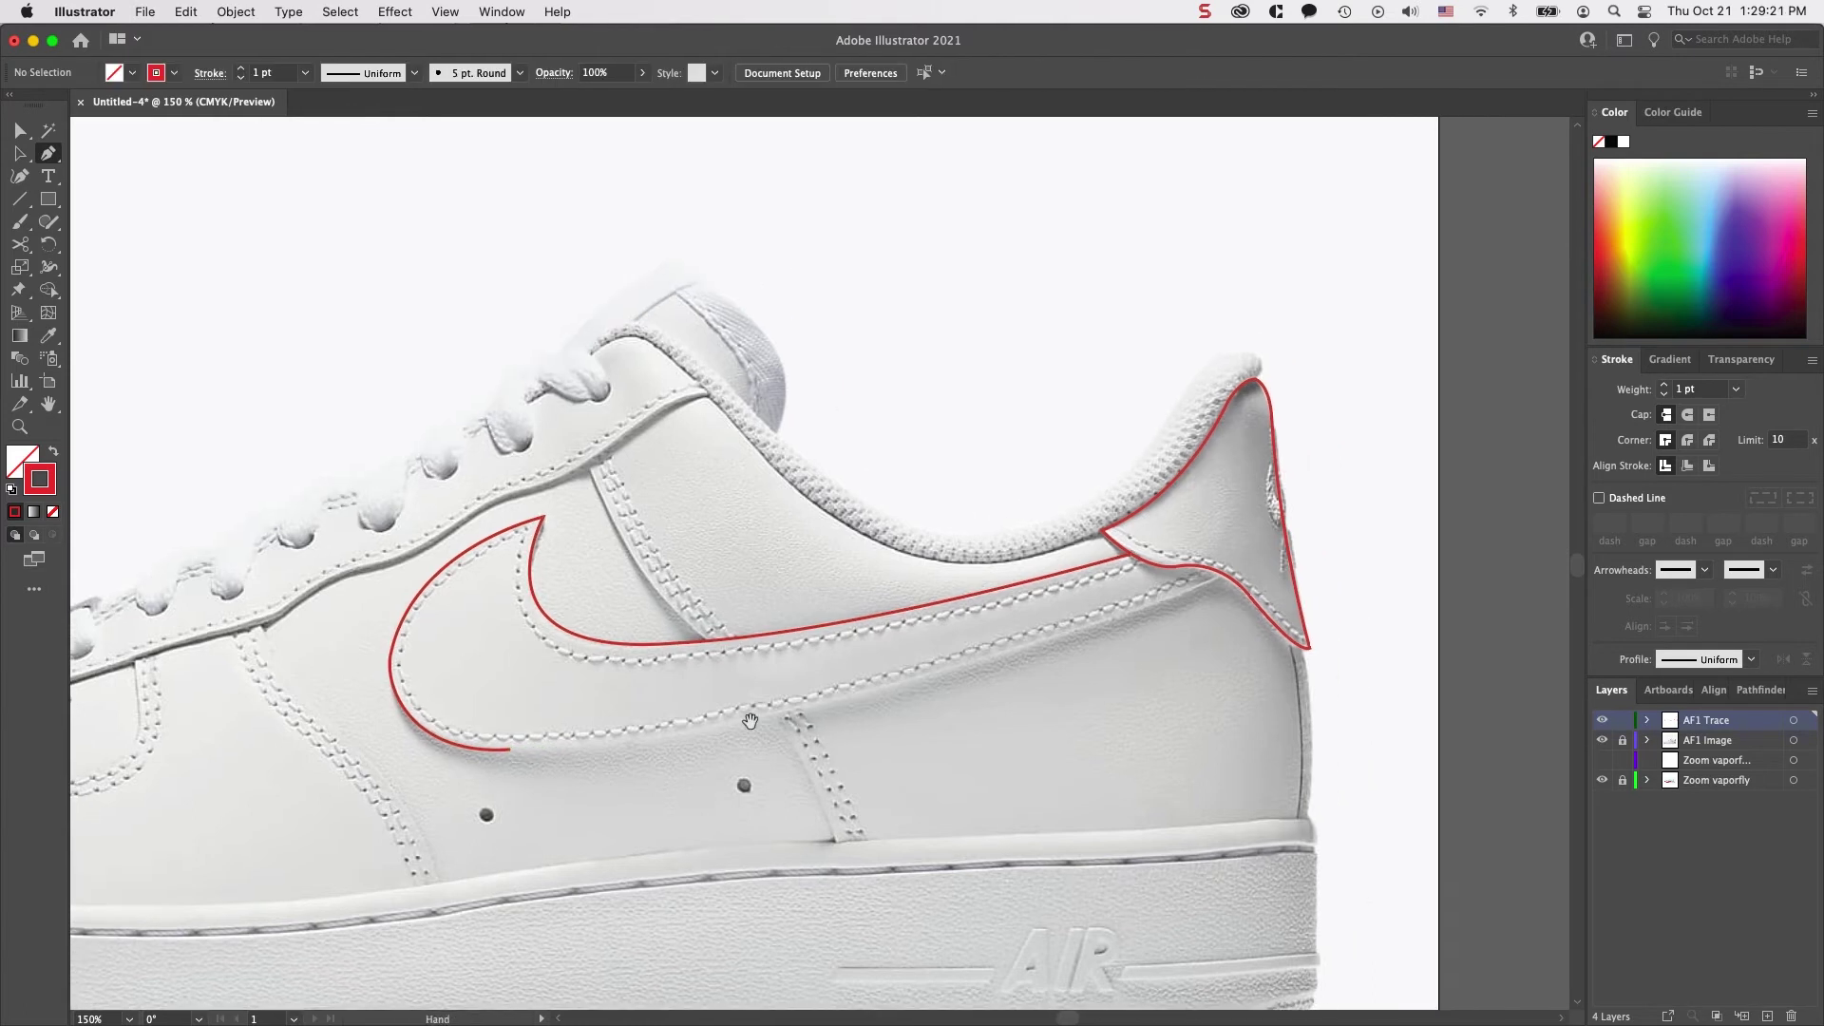
# Resume the swoosh path, trace its lower edge back to the heel patch, and close the outline at its starting point
pyautogui.click(511, 751)
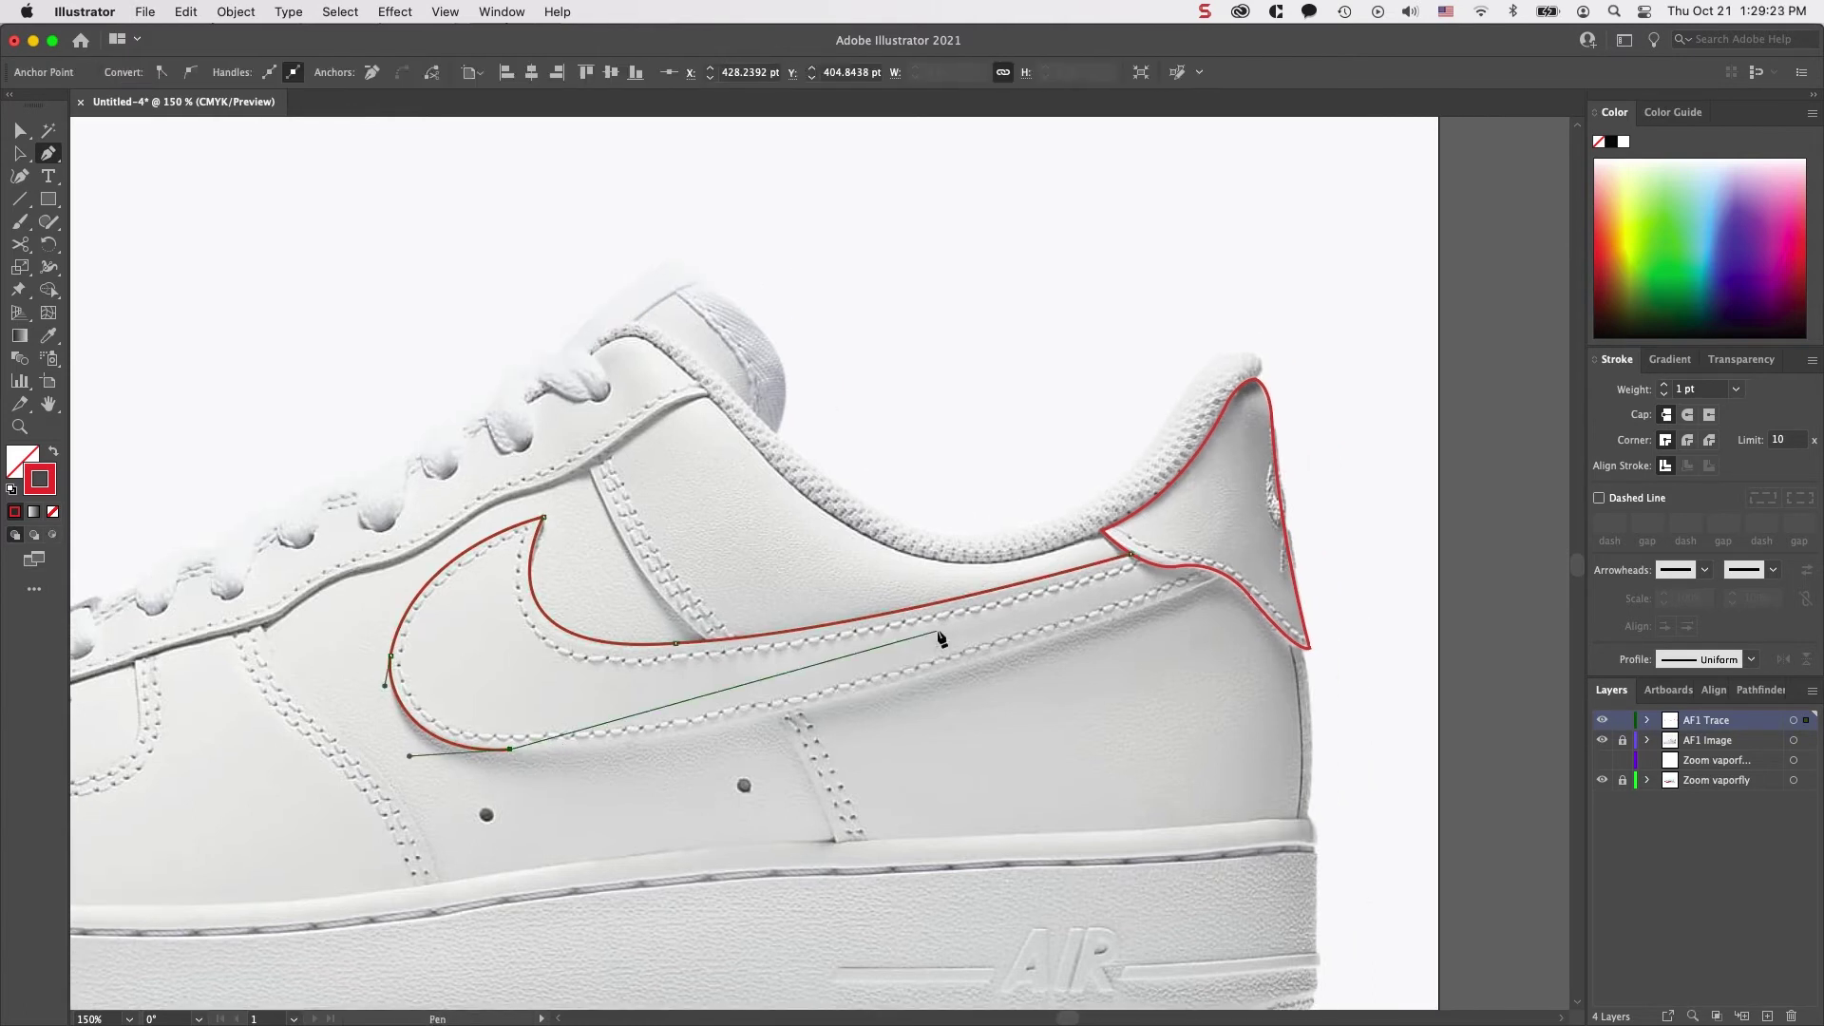
pyautogui.click(1224, 577)
pyautogui.moveTo(1222, 573); pyautogui.dragTo(1560, 428)
pyautogui.moveTo(1565, 420); pyautogui.dragTo(1141, 544)
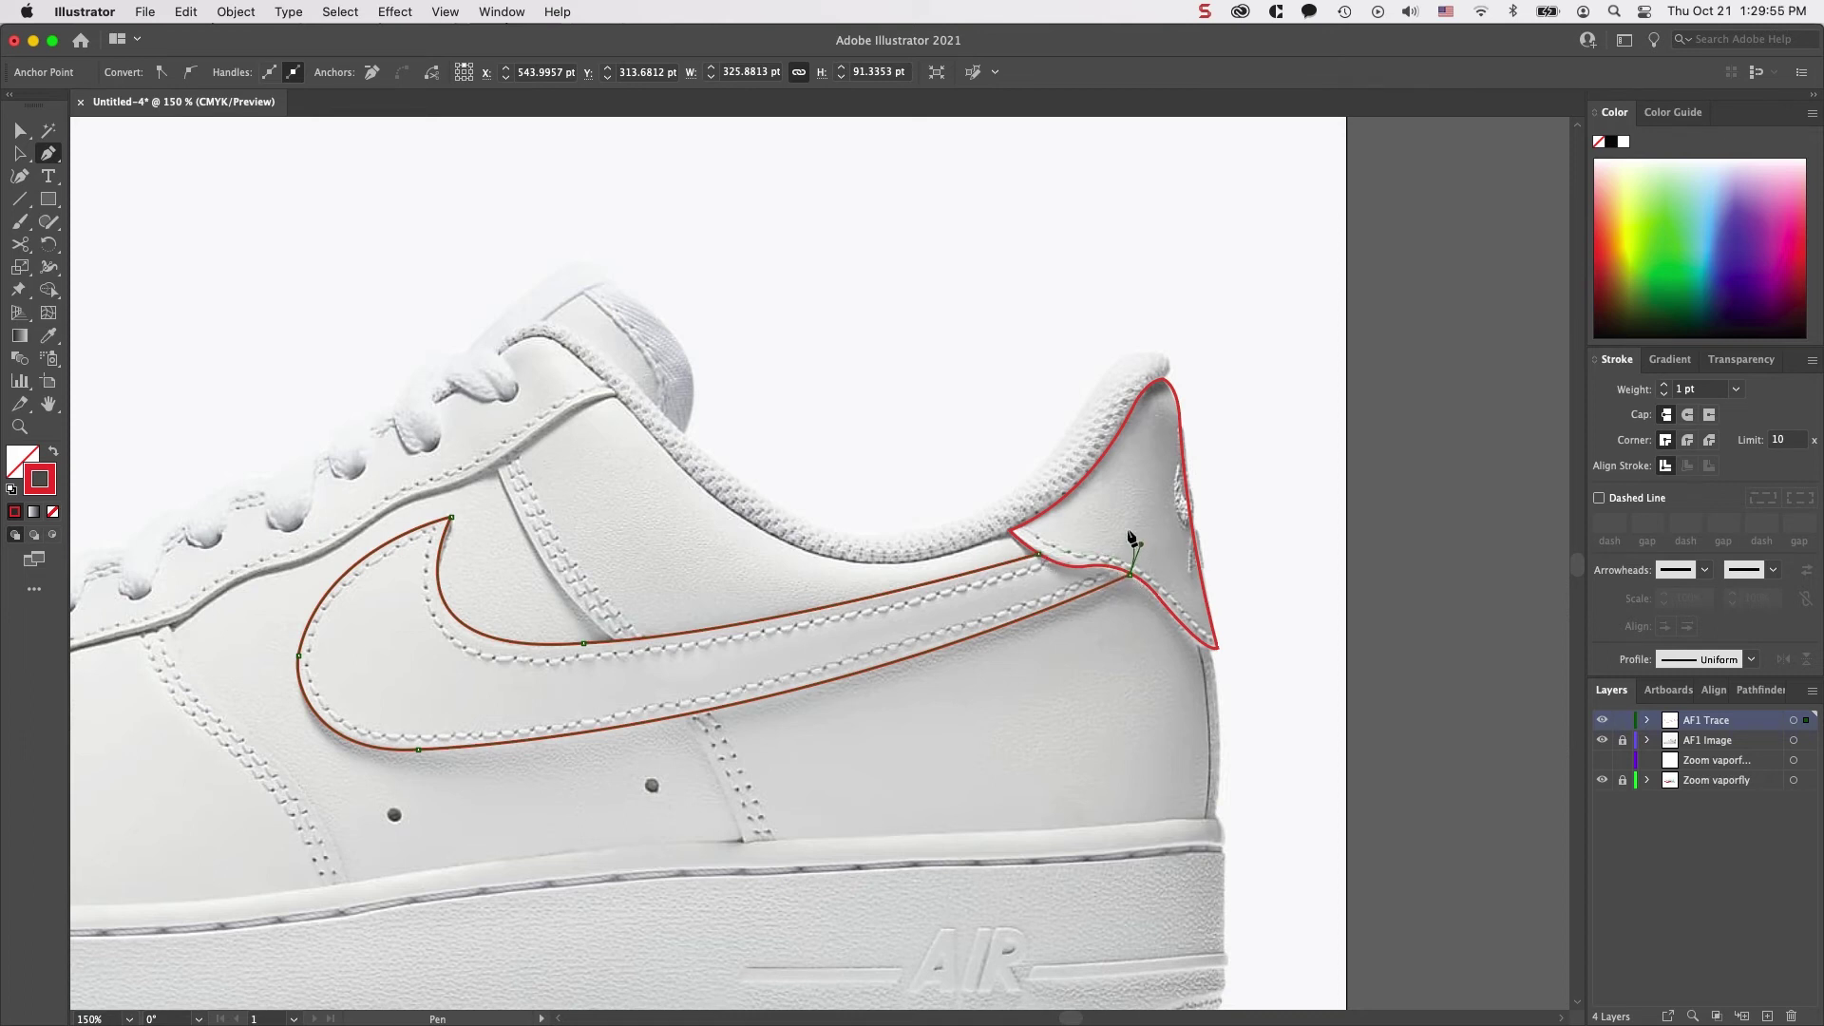
pyautogui.click(1039, 553)
pyautogui.keyDown('super'); pyautogui.click(650, 755); pyautogui.keyUp('super')
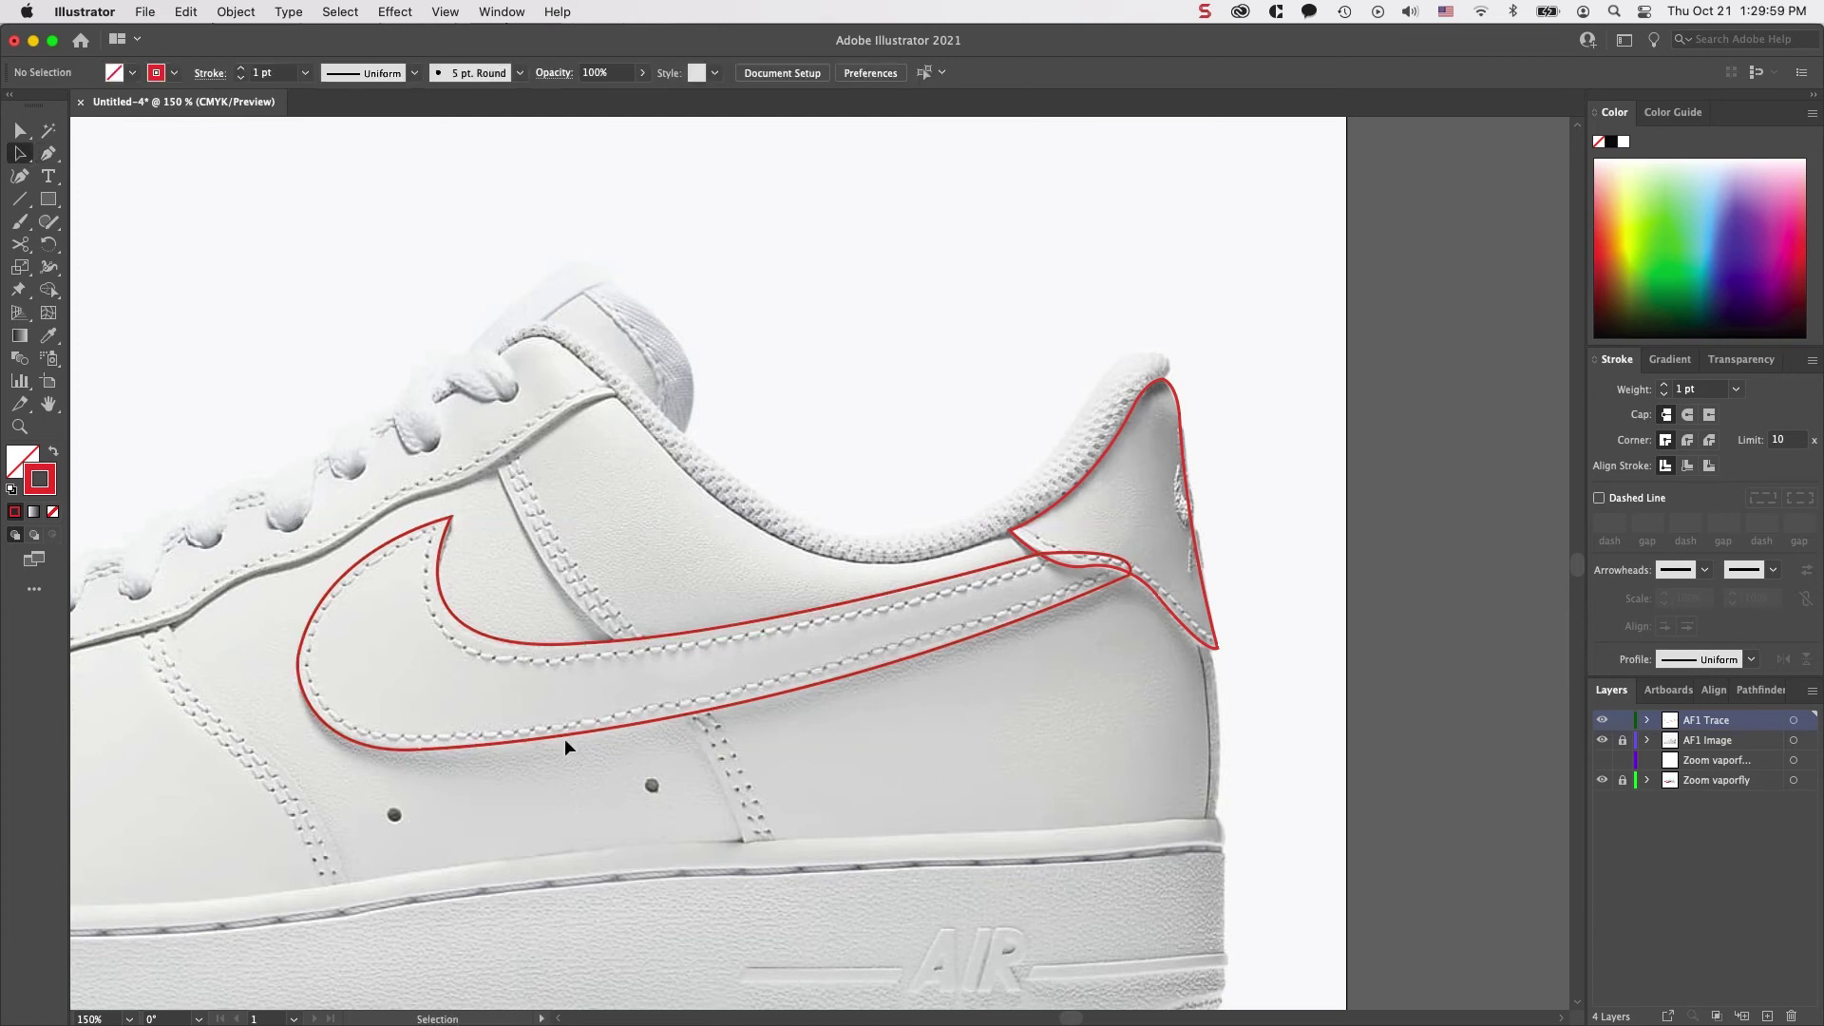
# Adjust the curve handle of the anchor at the swoosh's heel end so the lower line follows the shoe
pyautogui.hscroll(-3, 395, 743)
pyautogui.scroll(3, 837, 741)
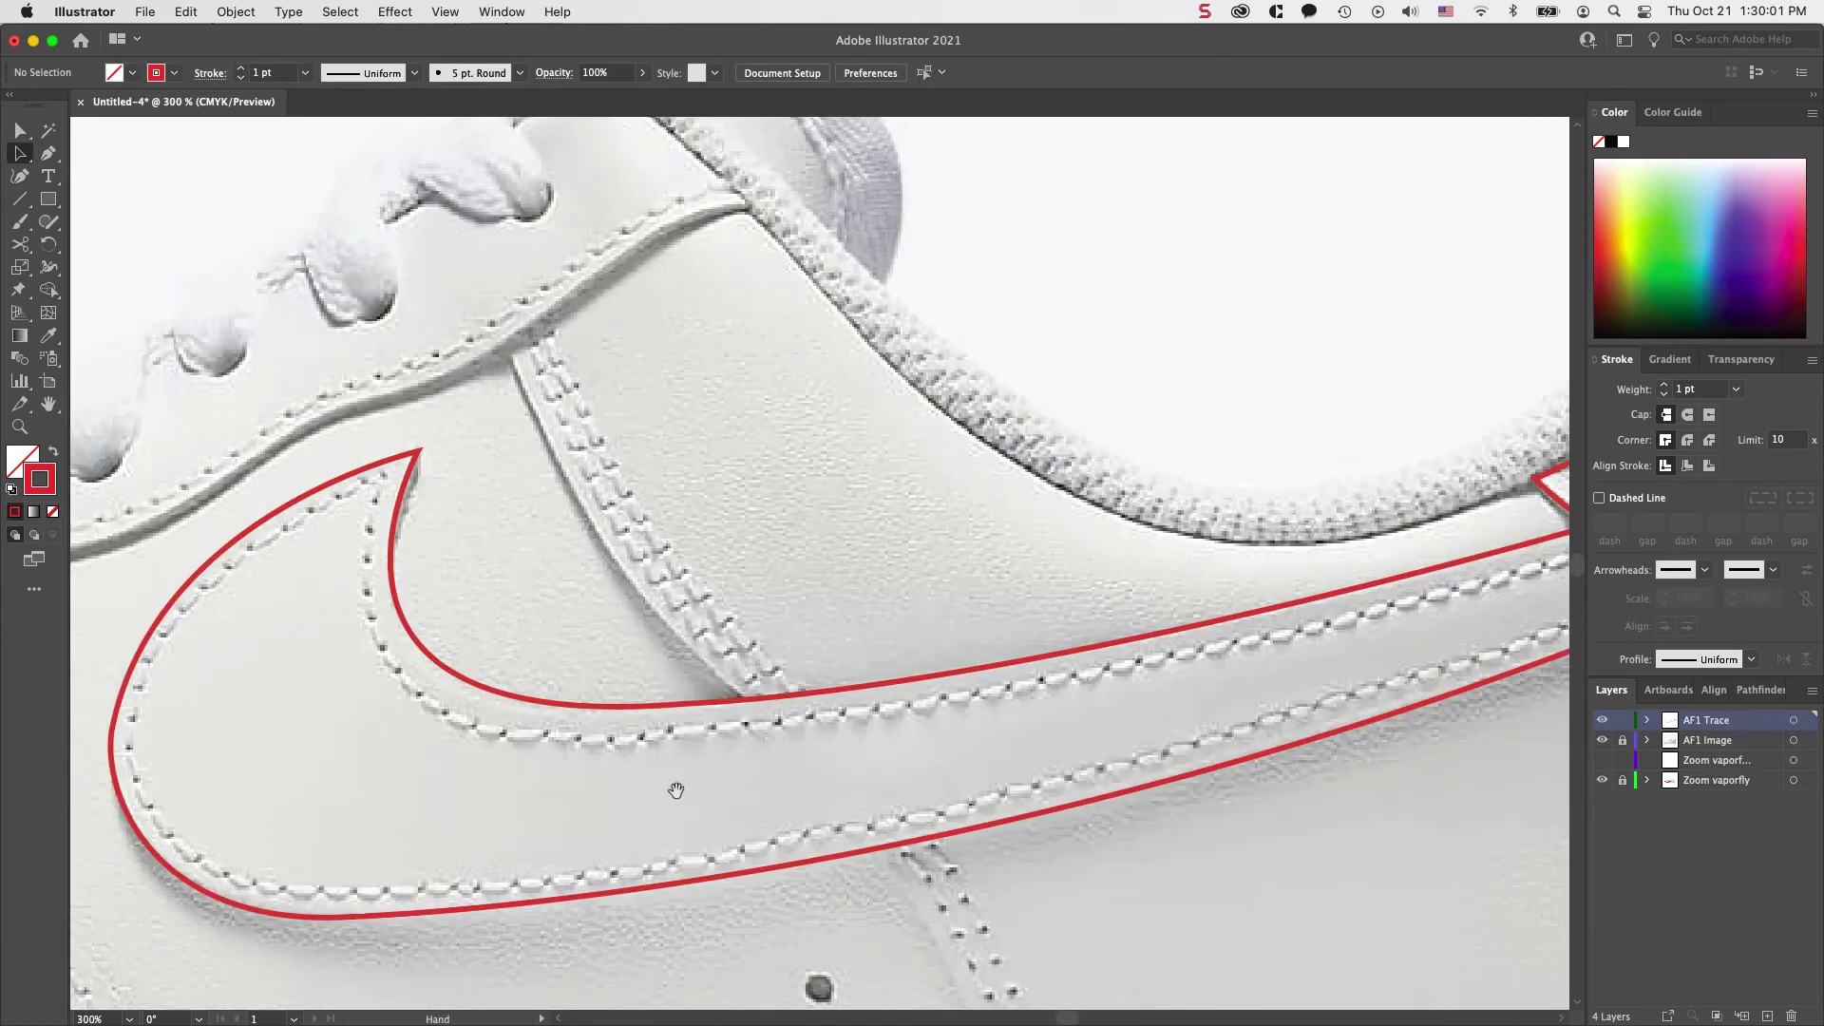
pyautogui.click(391, 762)
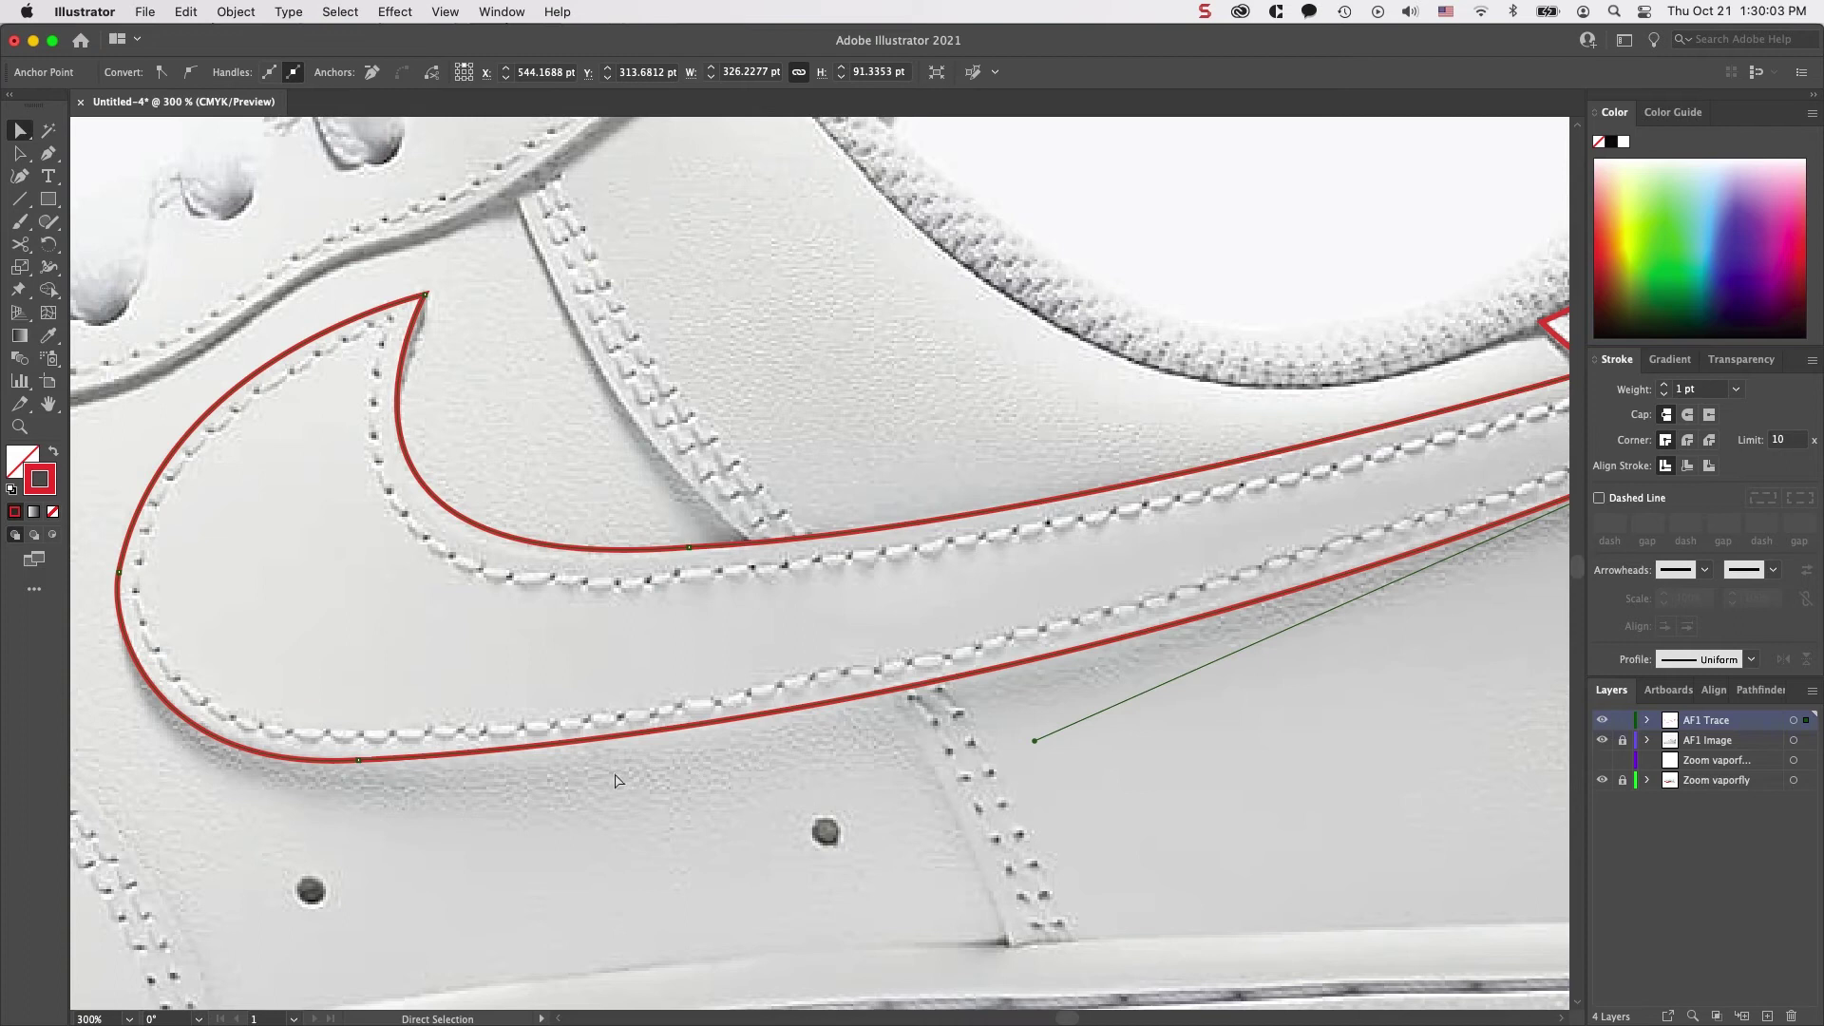
pyautogui.hscroll(5, 928, 785)
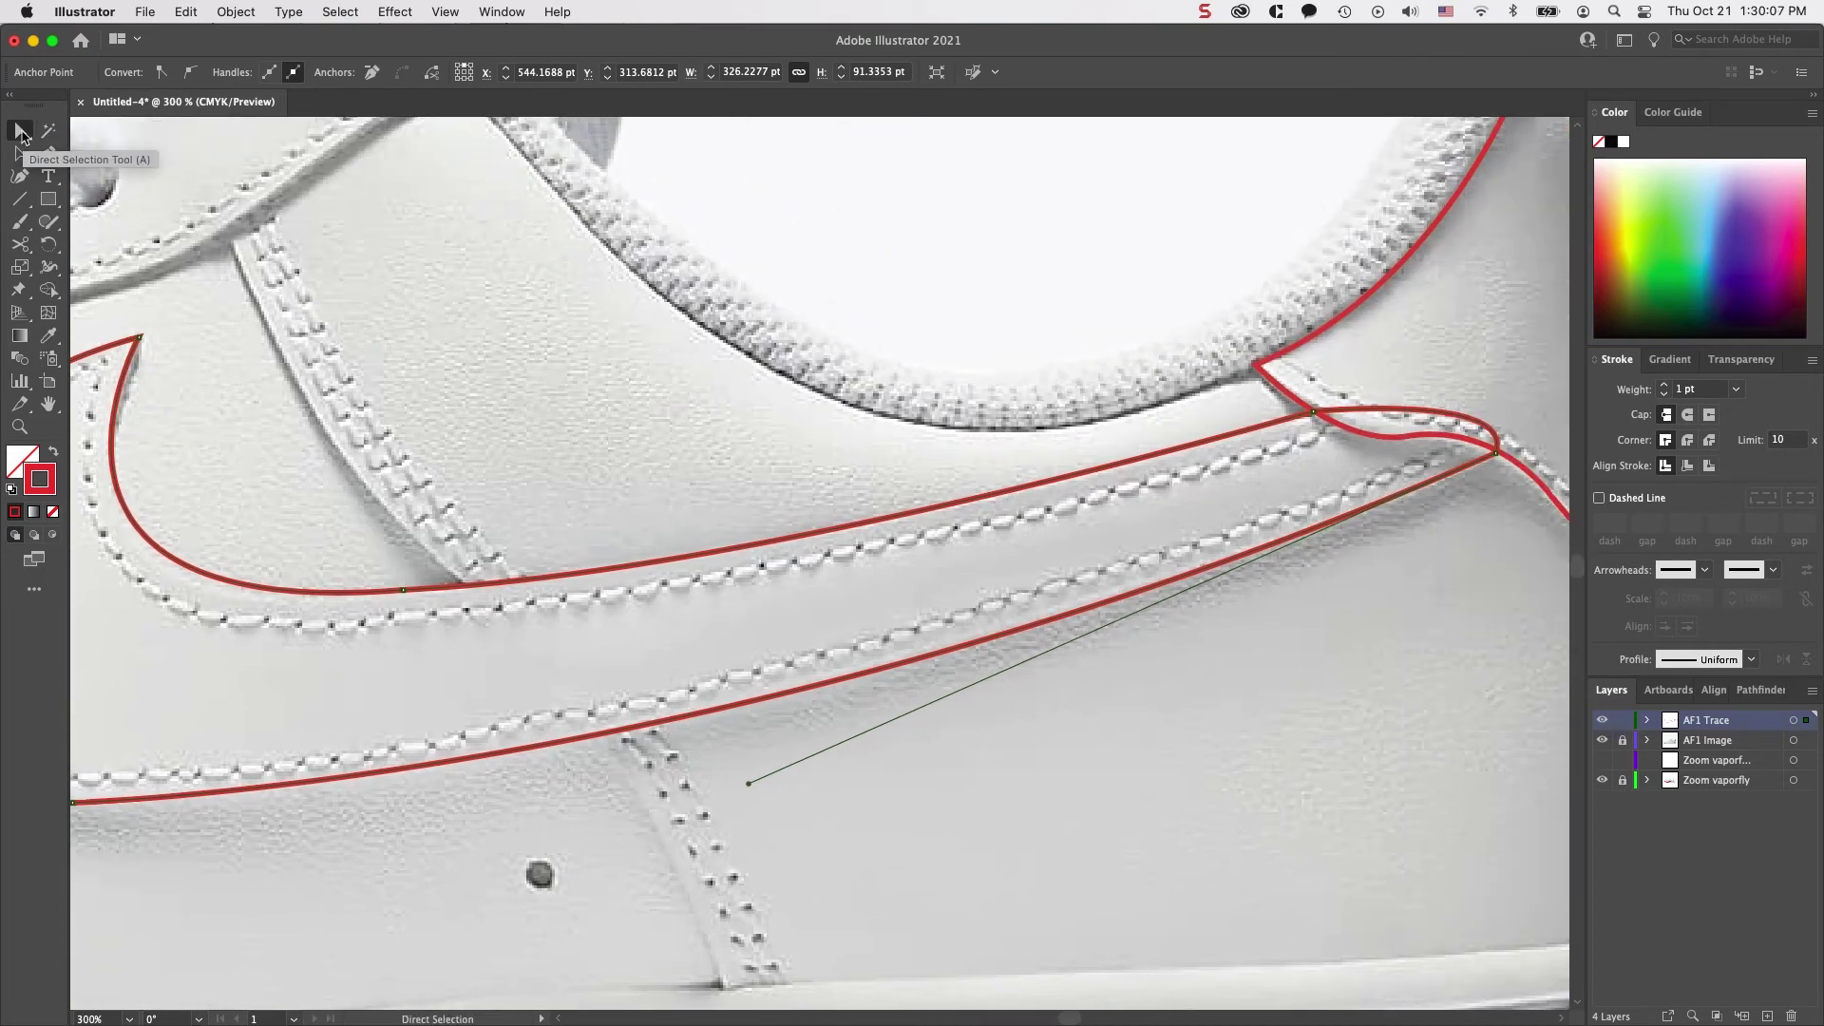
pyautogui.click(1496, 456)
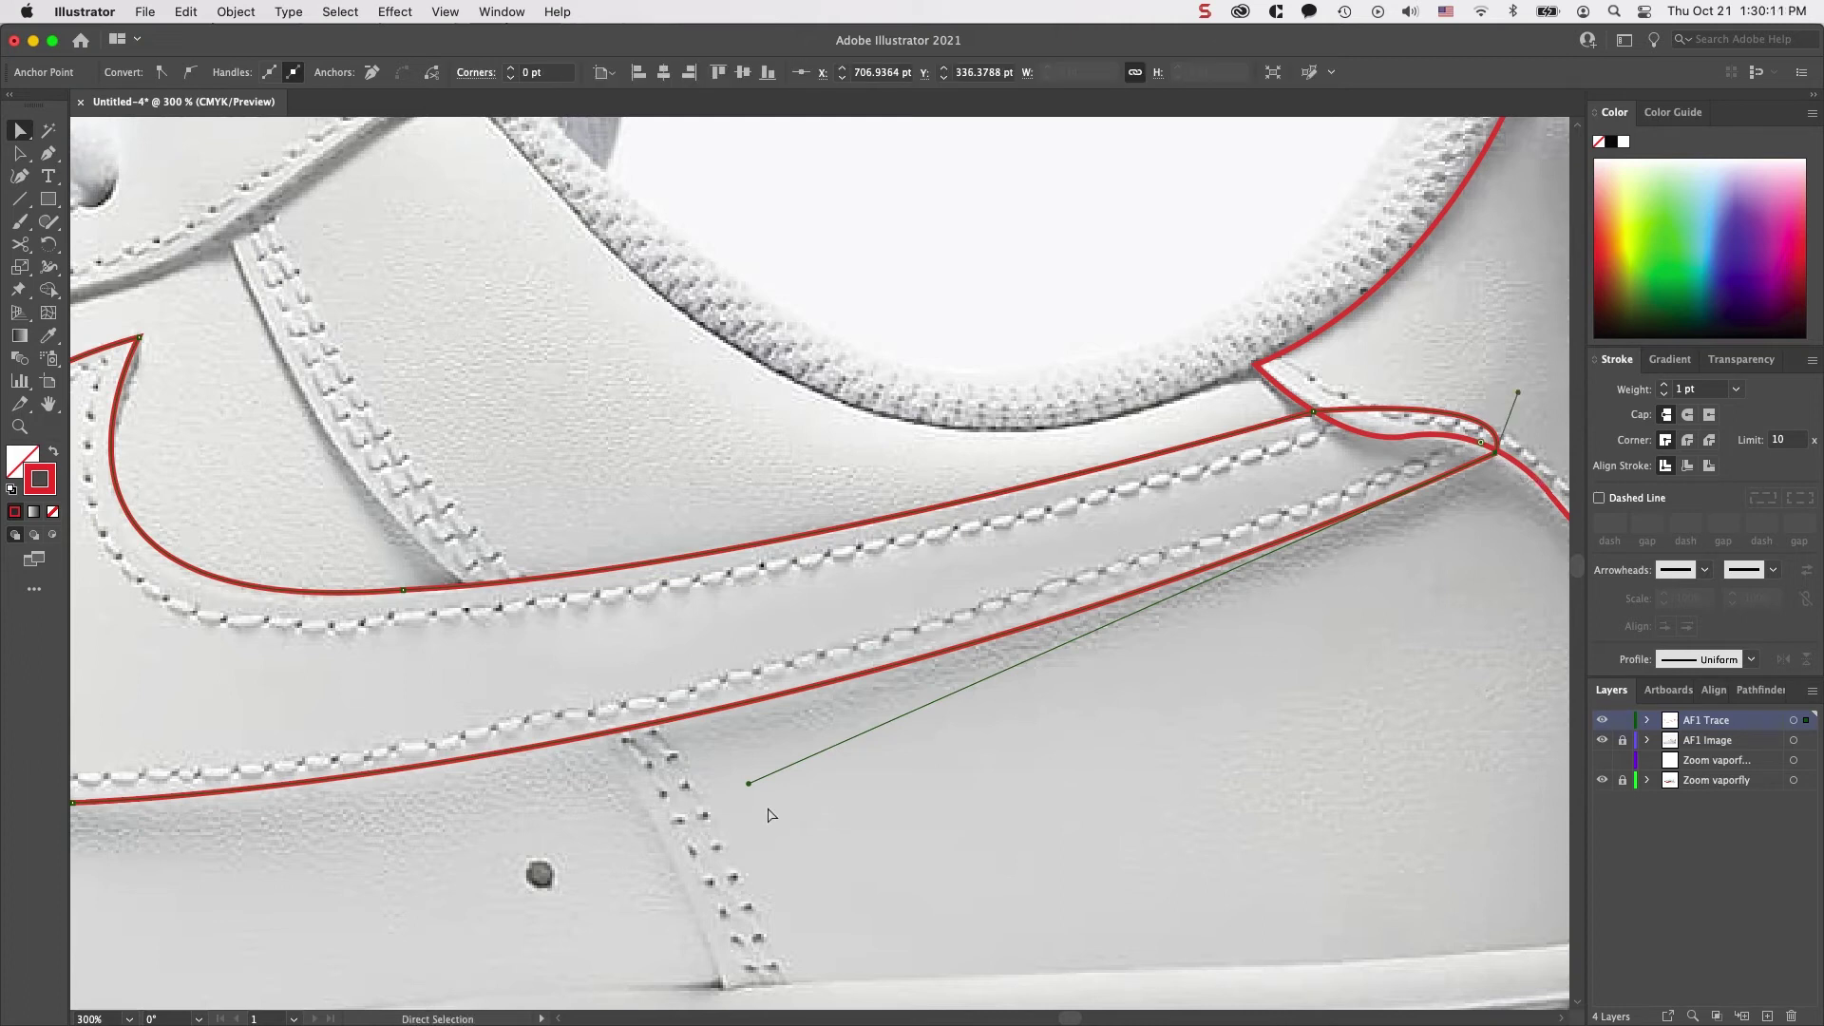
pyautogui.press('super+minus')
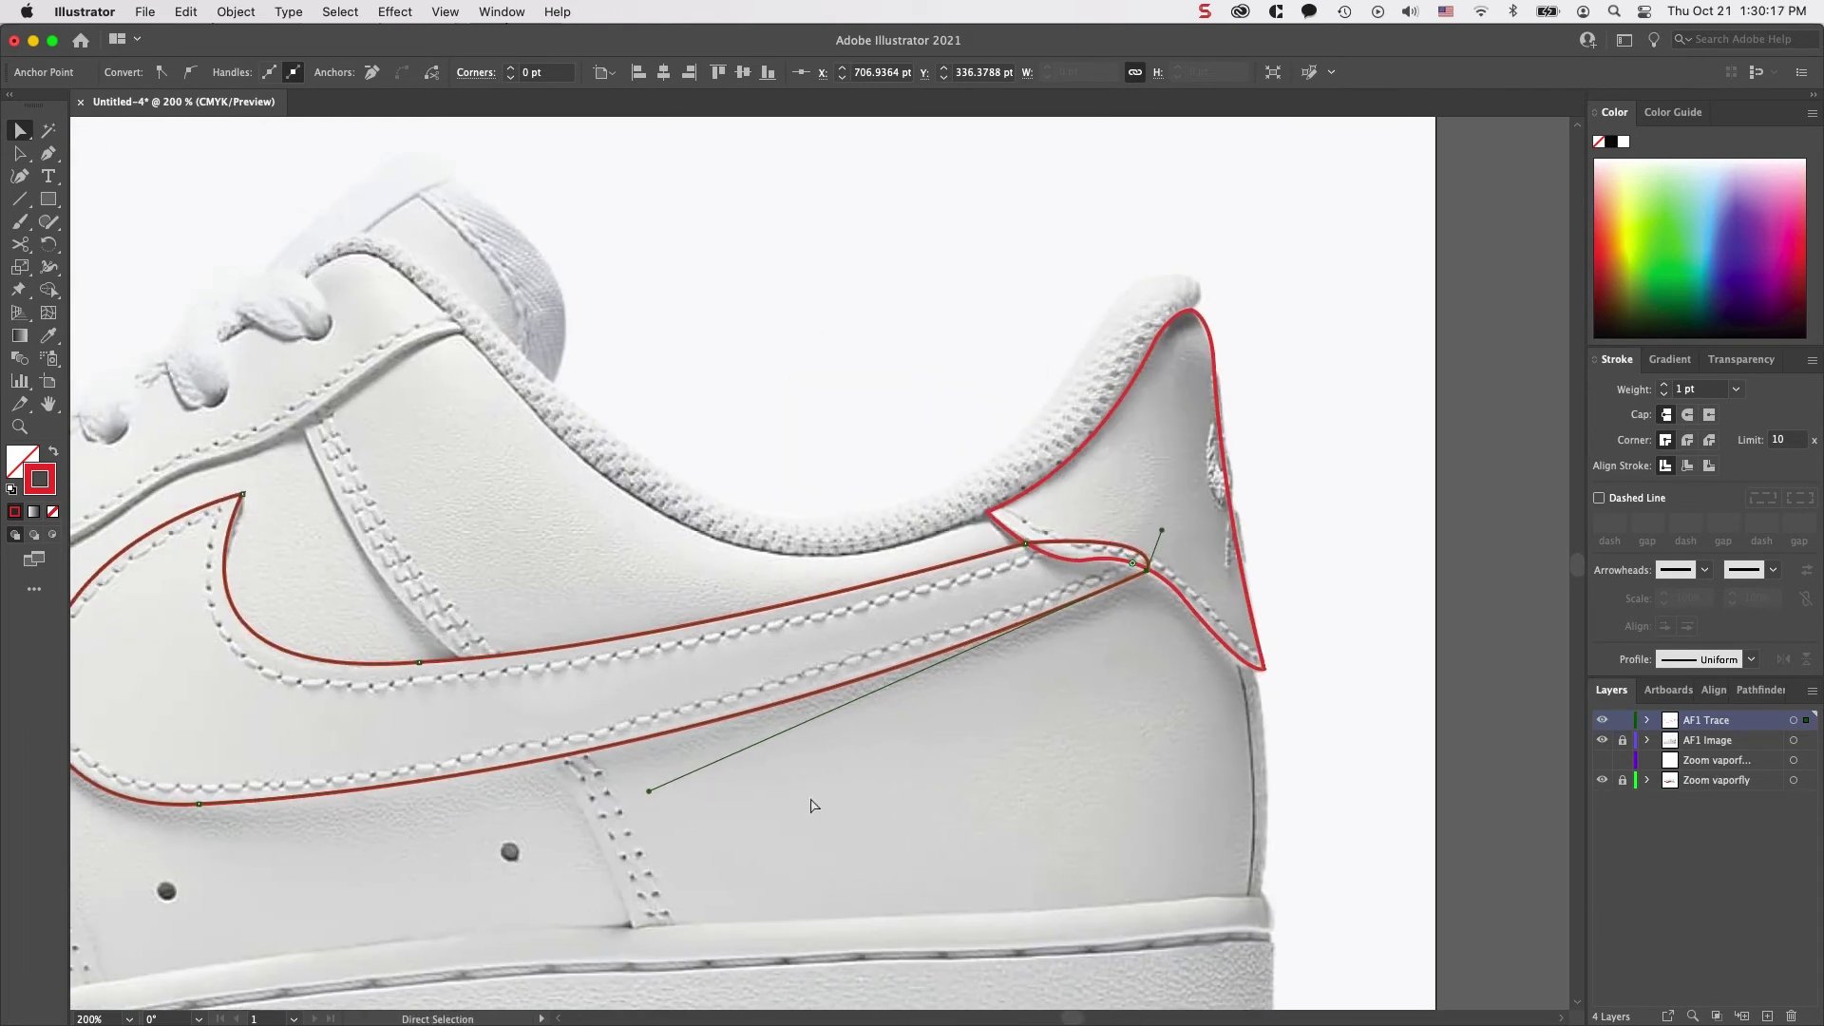
pyautogui.hscroll(-3, 812, 806)
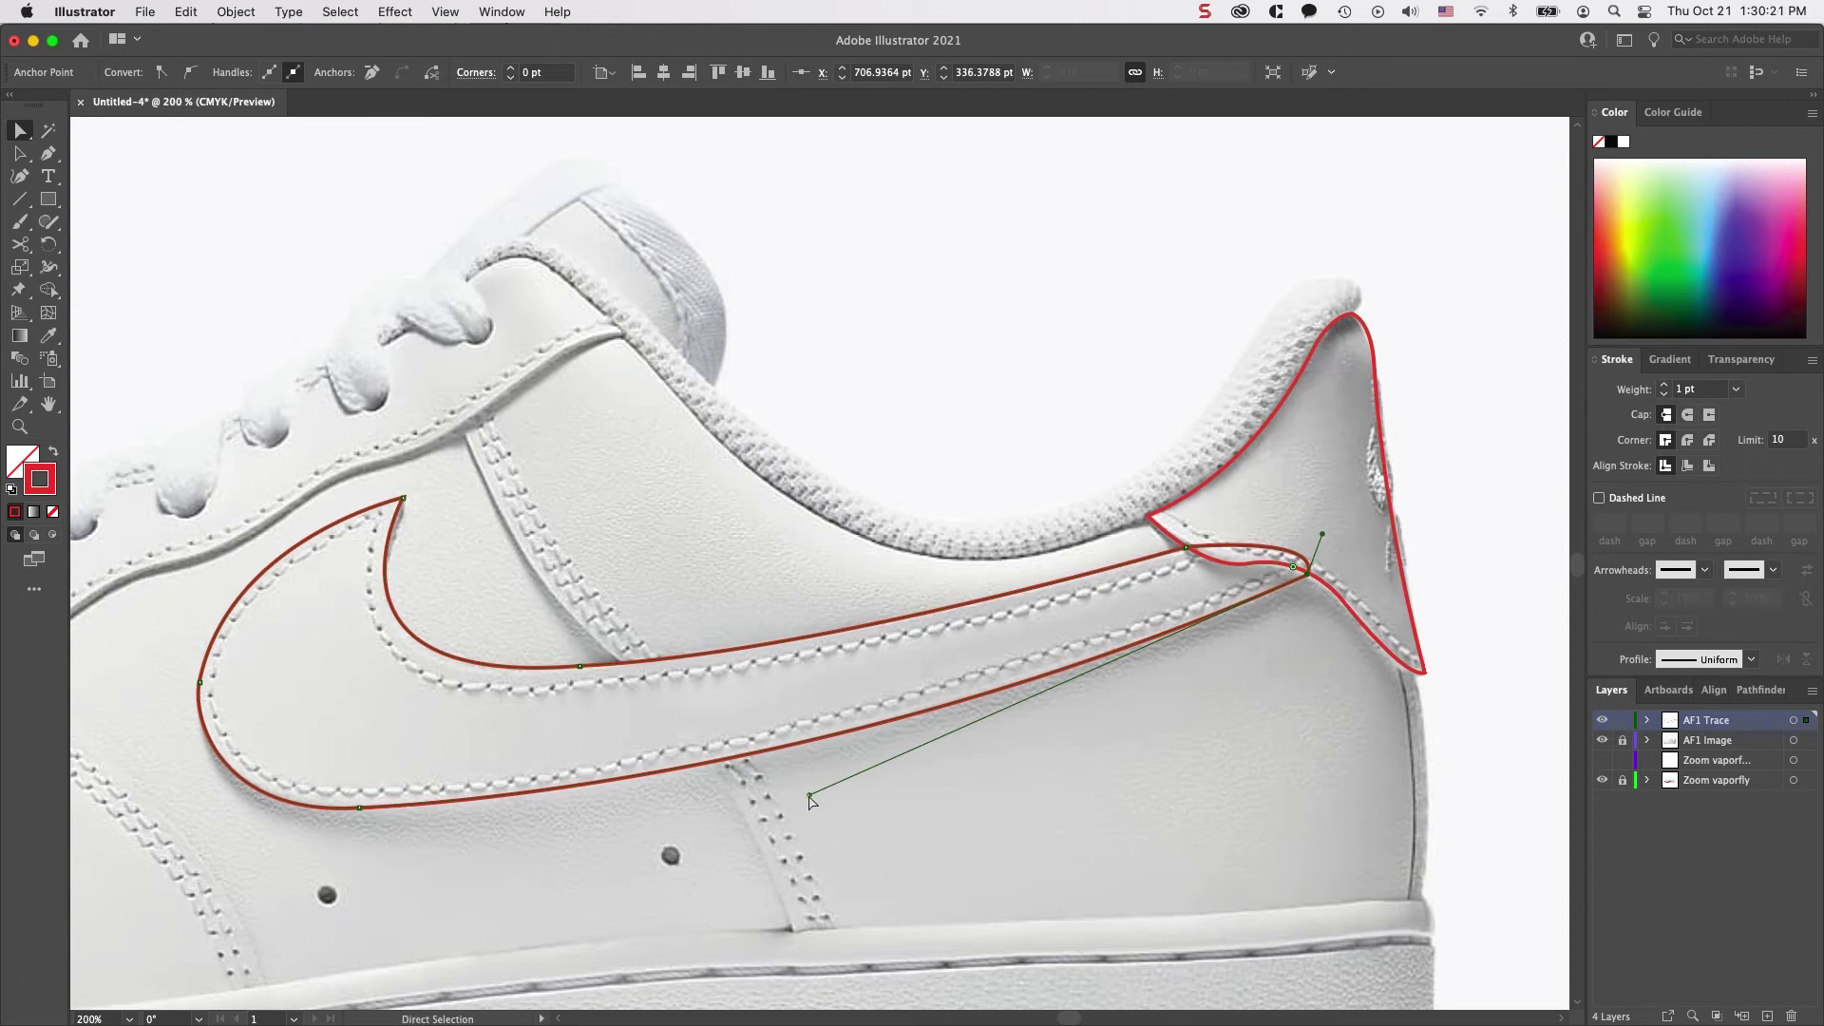
pyautogui.moveTo(810, 796); pyautogui.dragTo(814, 806)
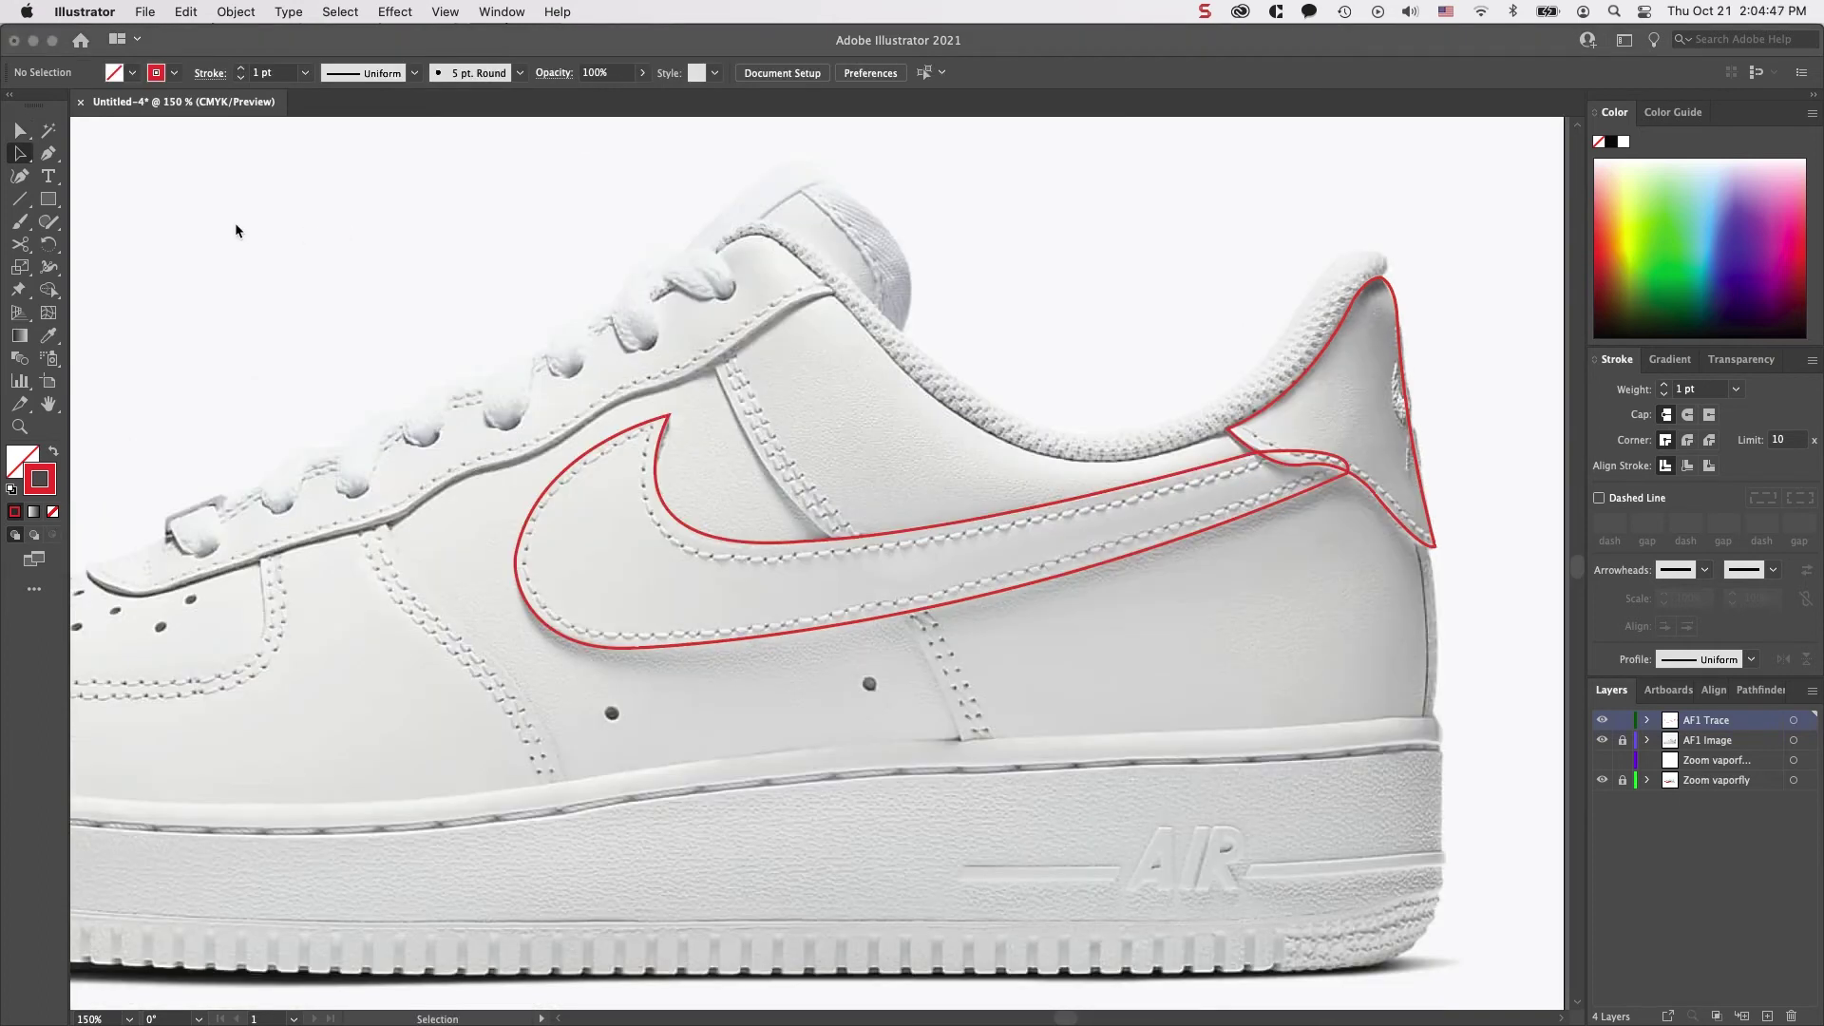
# Trace the rear side panel's front seam with the Pen tool, from the lace panel down across the swoosh to the midsole
pyautogui.press('p')
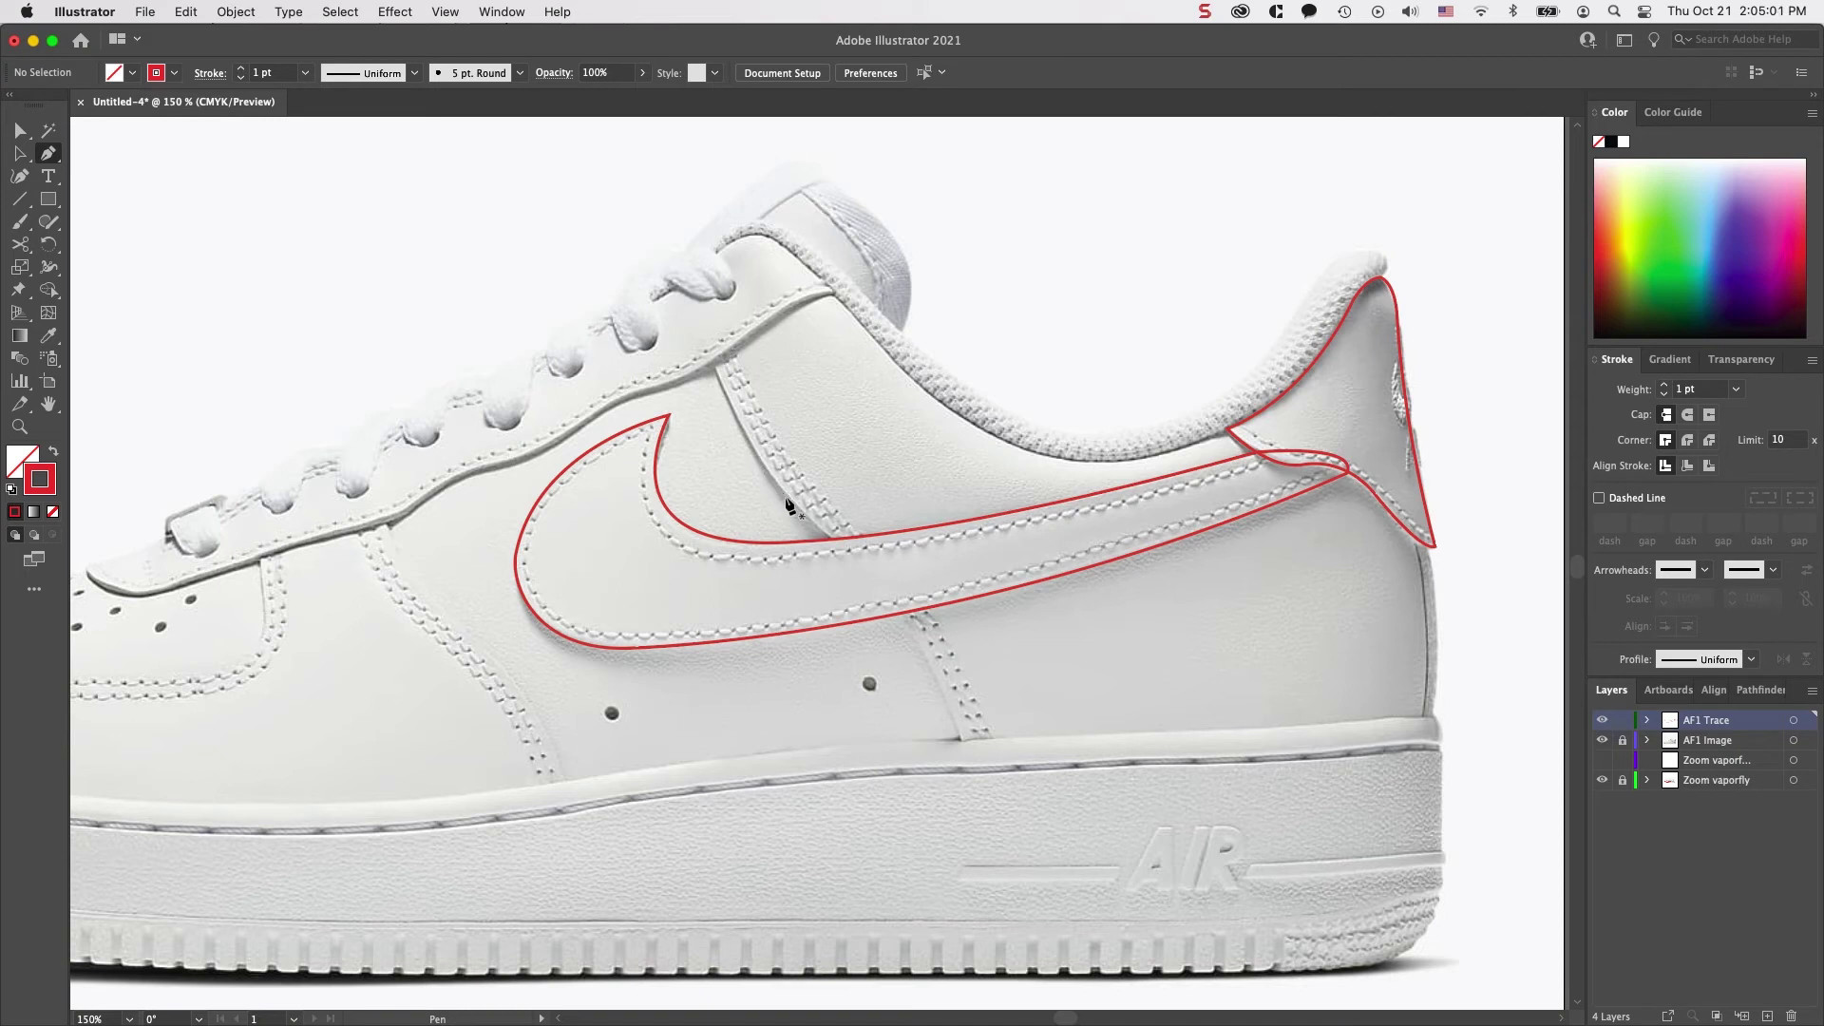
pyautogui.click(712, 363)
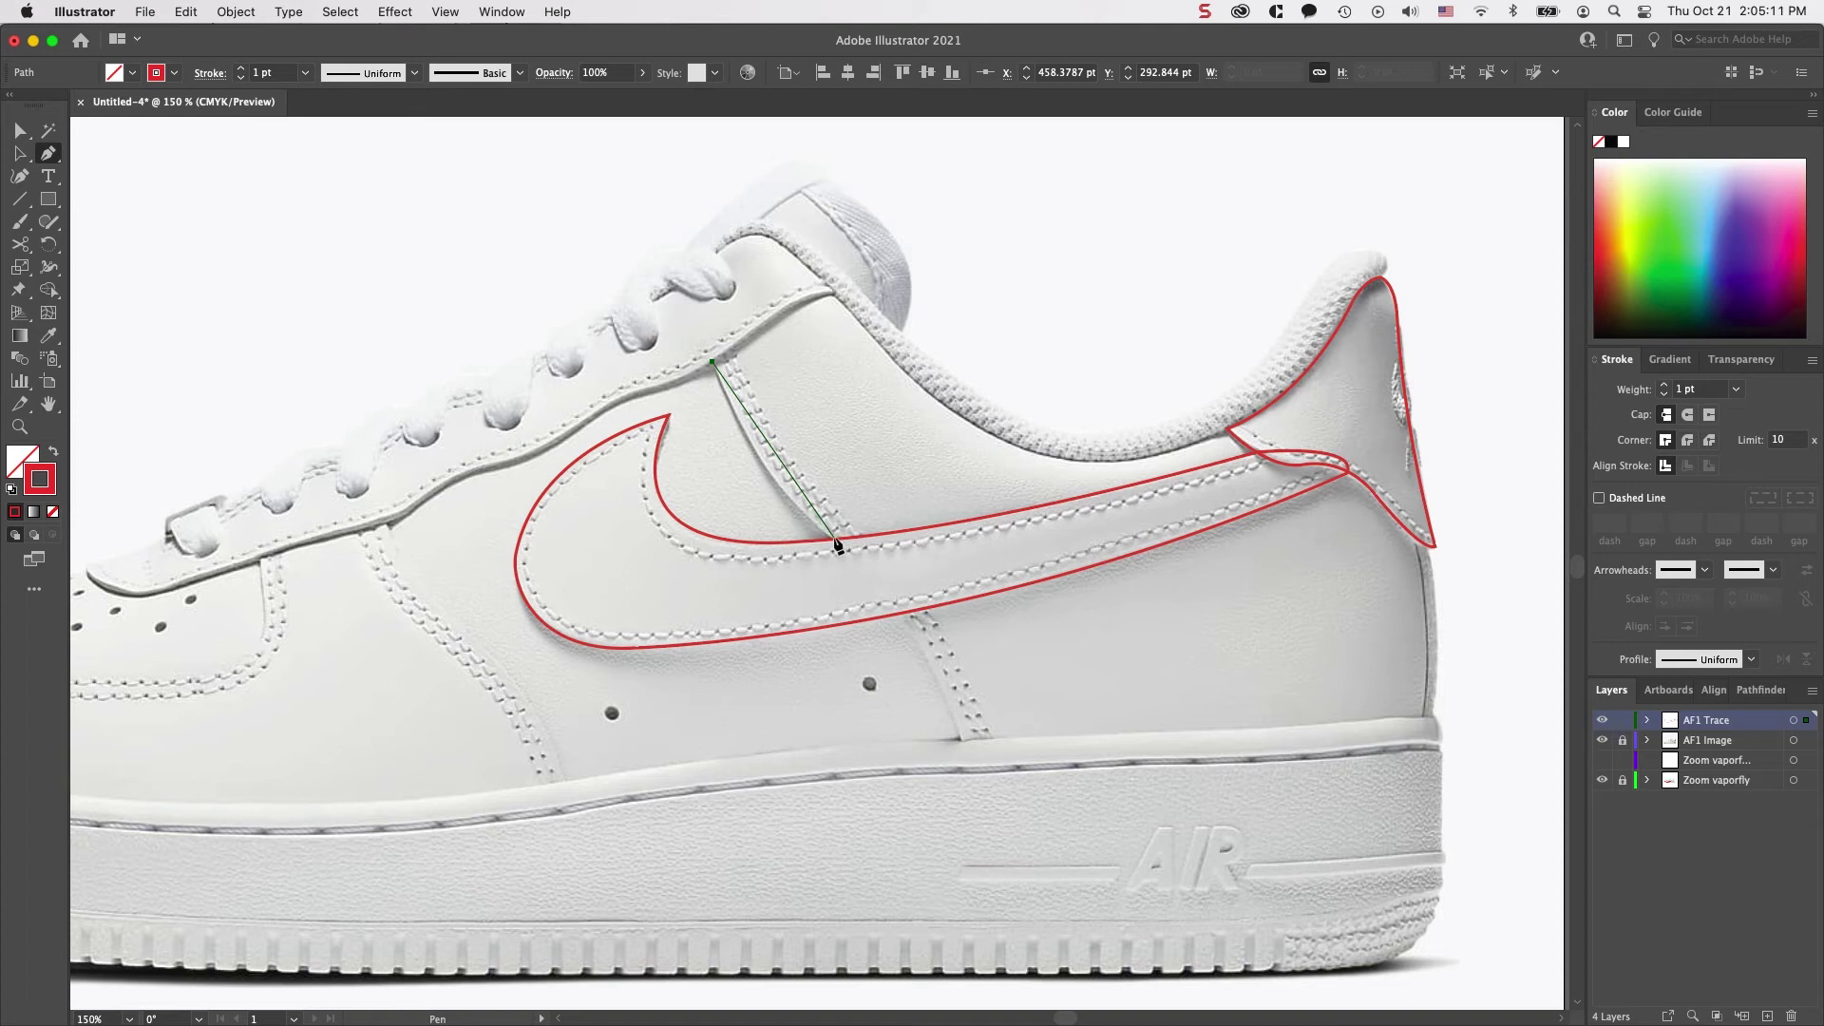
pyautogui.moveTo(835, 539); pyautogui.dragTo(916, 585)
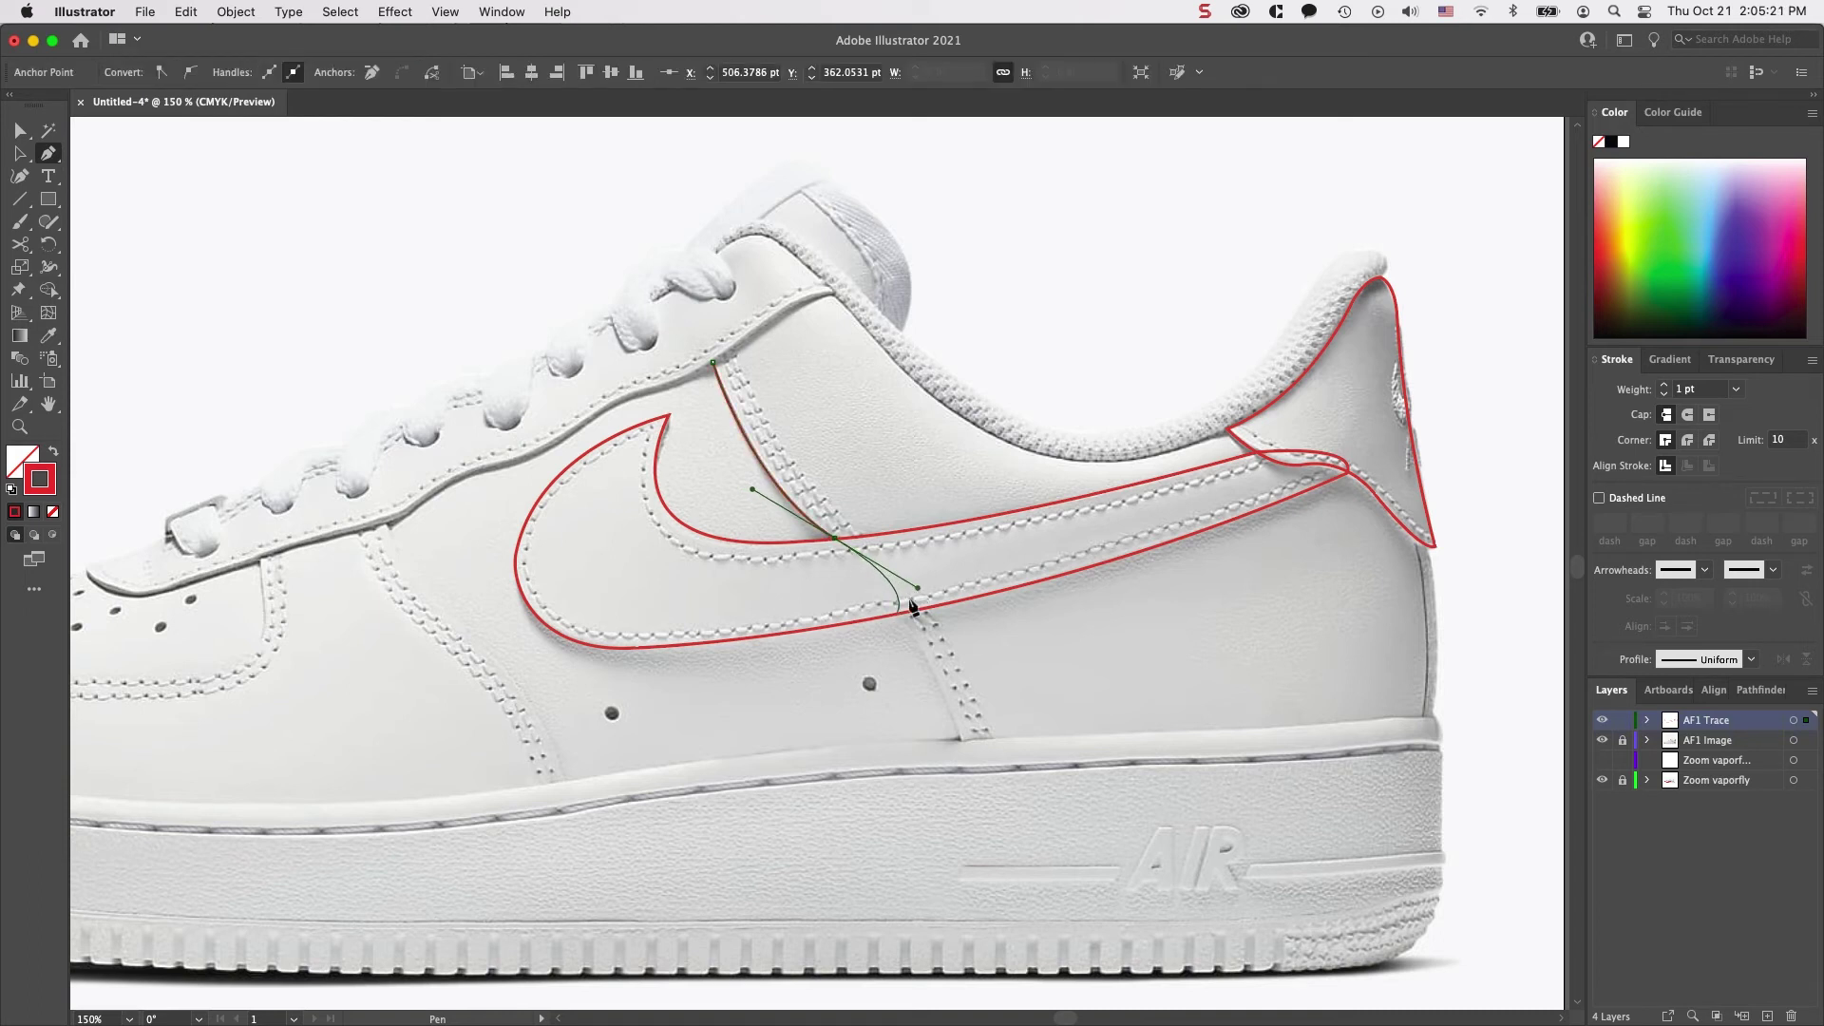
pyautogui.click(845, 541)
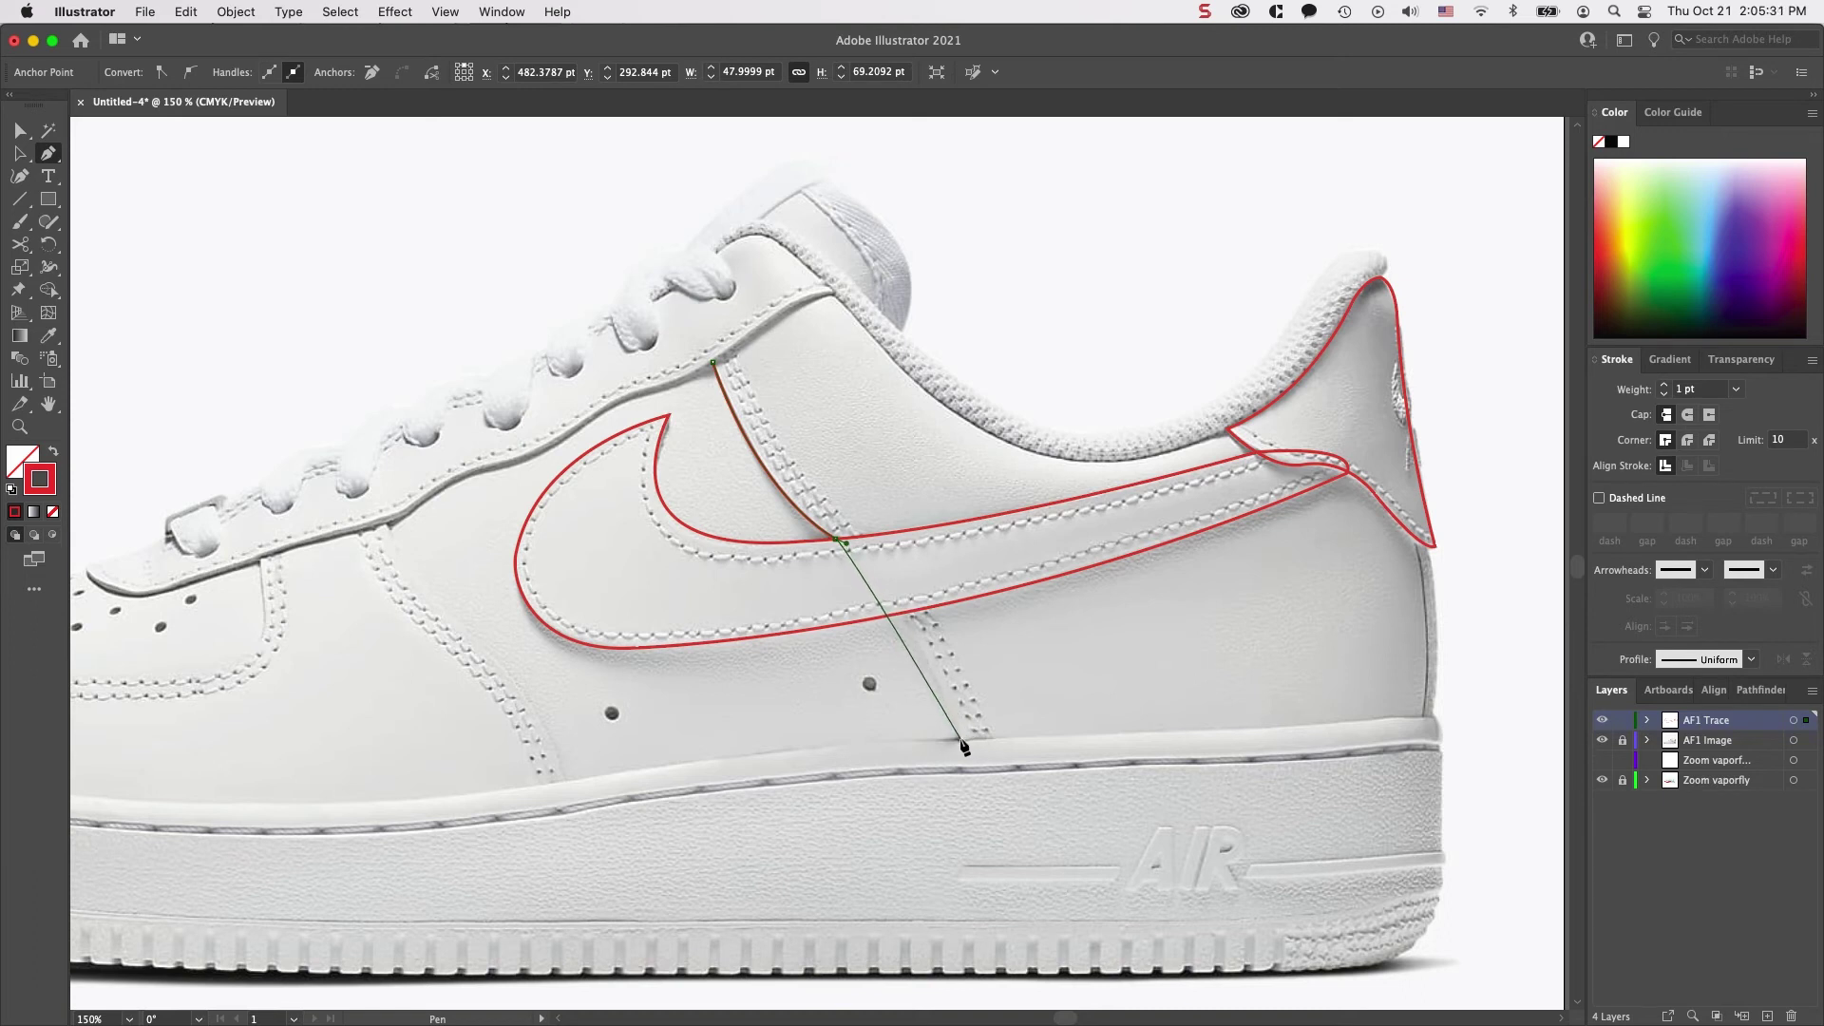
pyautogui.moveTo(961, 739); pyautogui.dragTo(1002, 870)
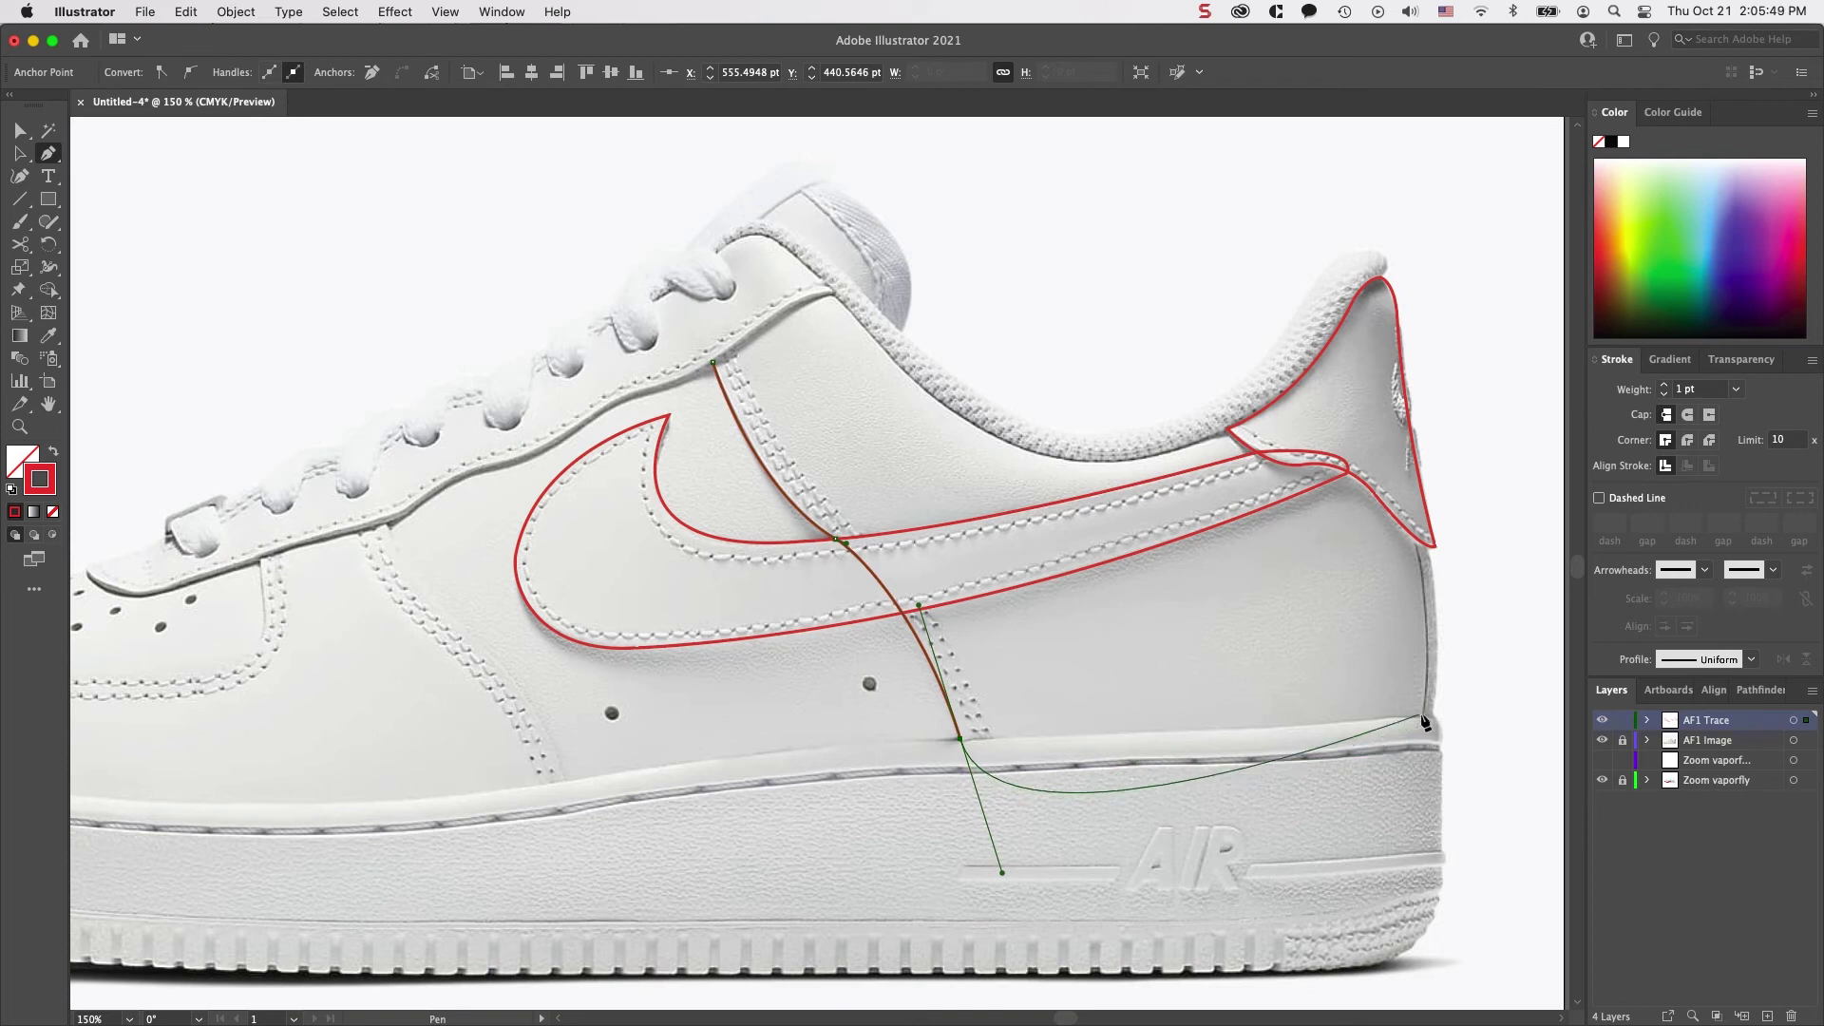
# Redirect the last anchor's outgoing handle along the midsole and trace the rear panel's bottom edge to the heel
pyautogui.press('alt')
pyautogui.press('alt')
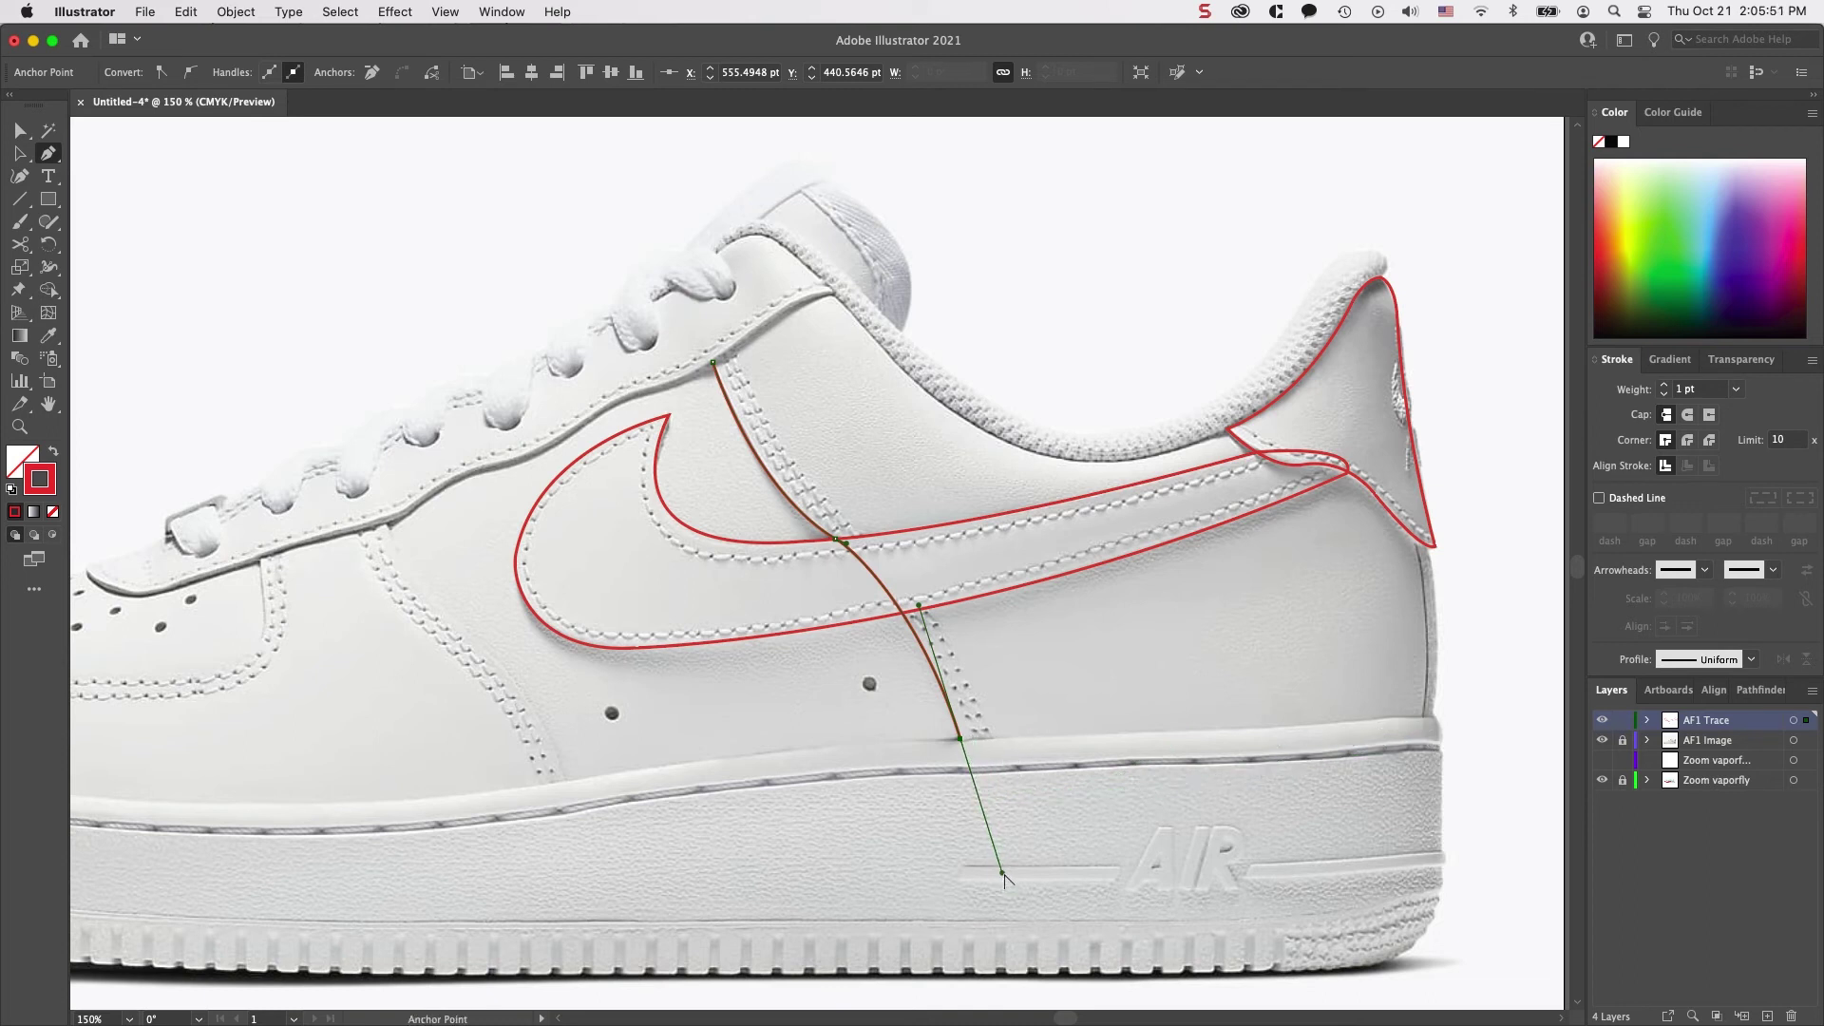
pyautogui.moveTo(1003, 871); pyautogui.dragTo(1013, 860)
pyautogui.moveTo(1048, 751); pyautogui.dragTo(1045, 735)
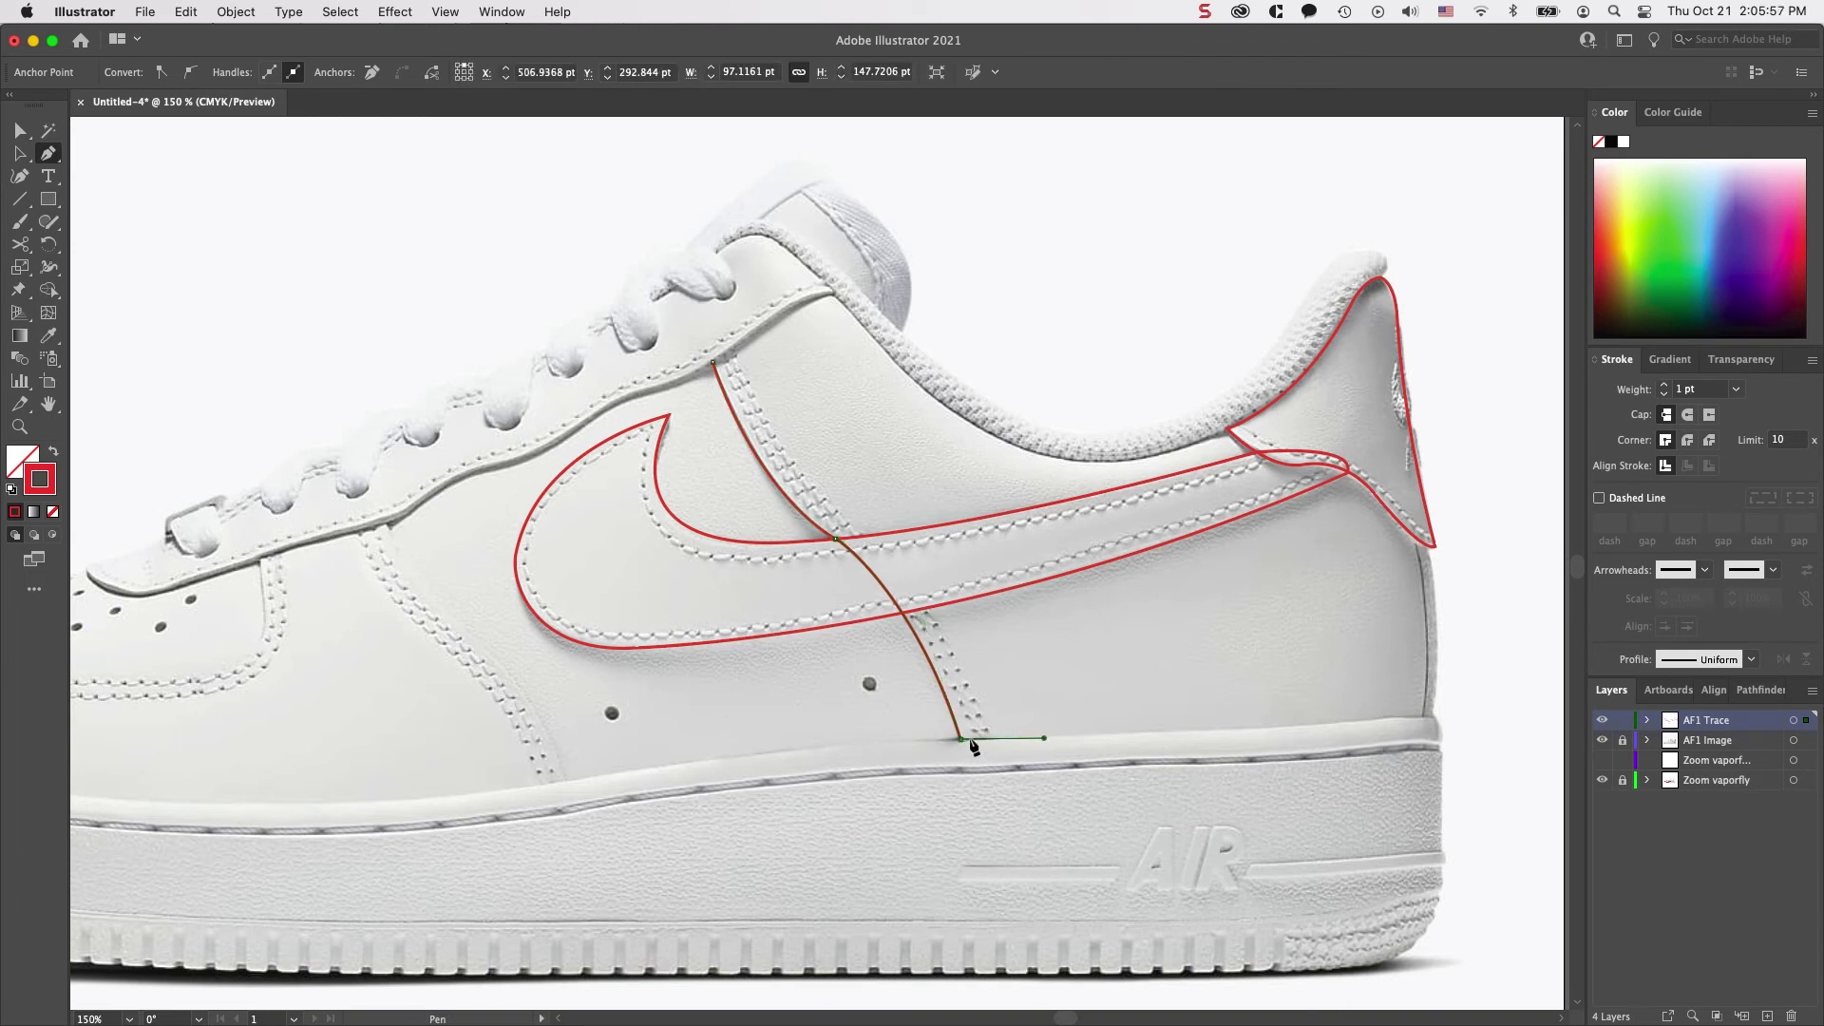
pyautogui.click(1432, 715)
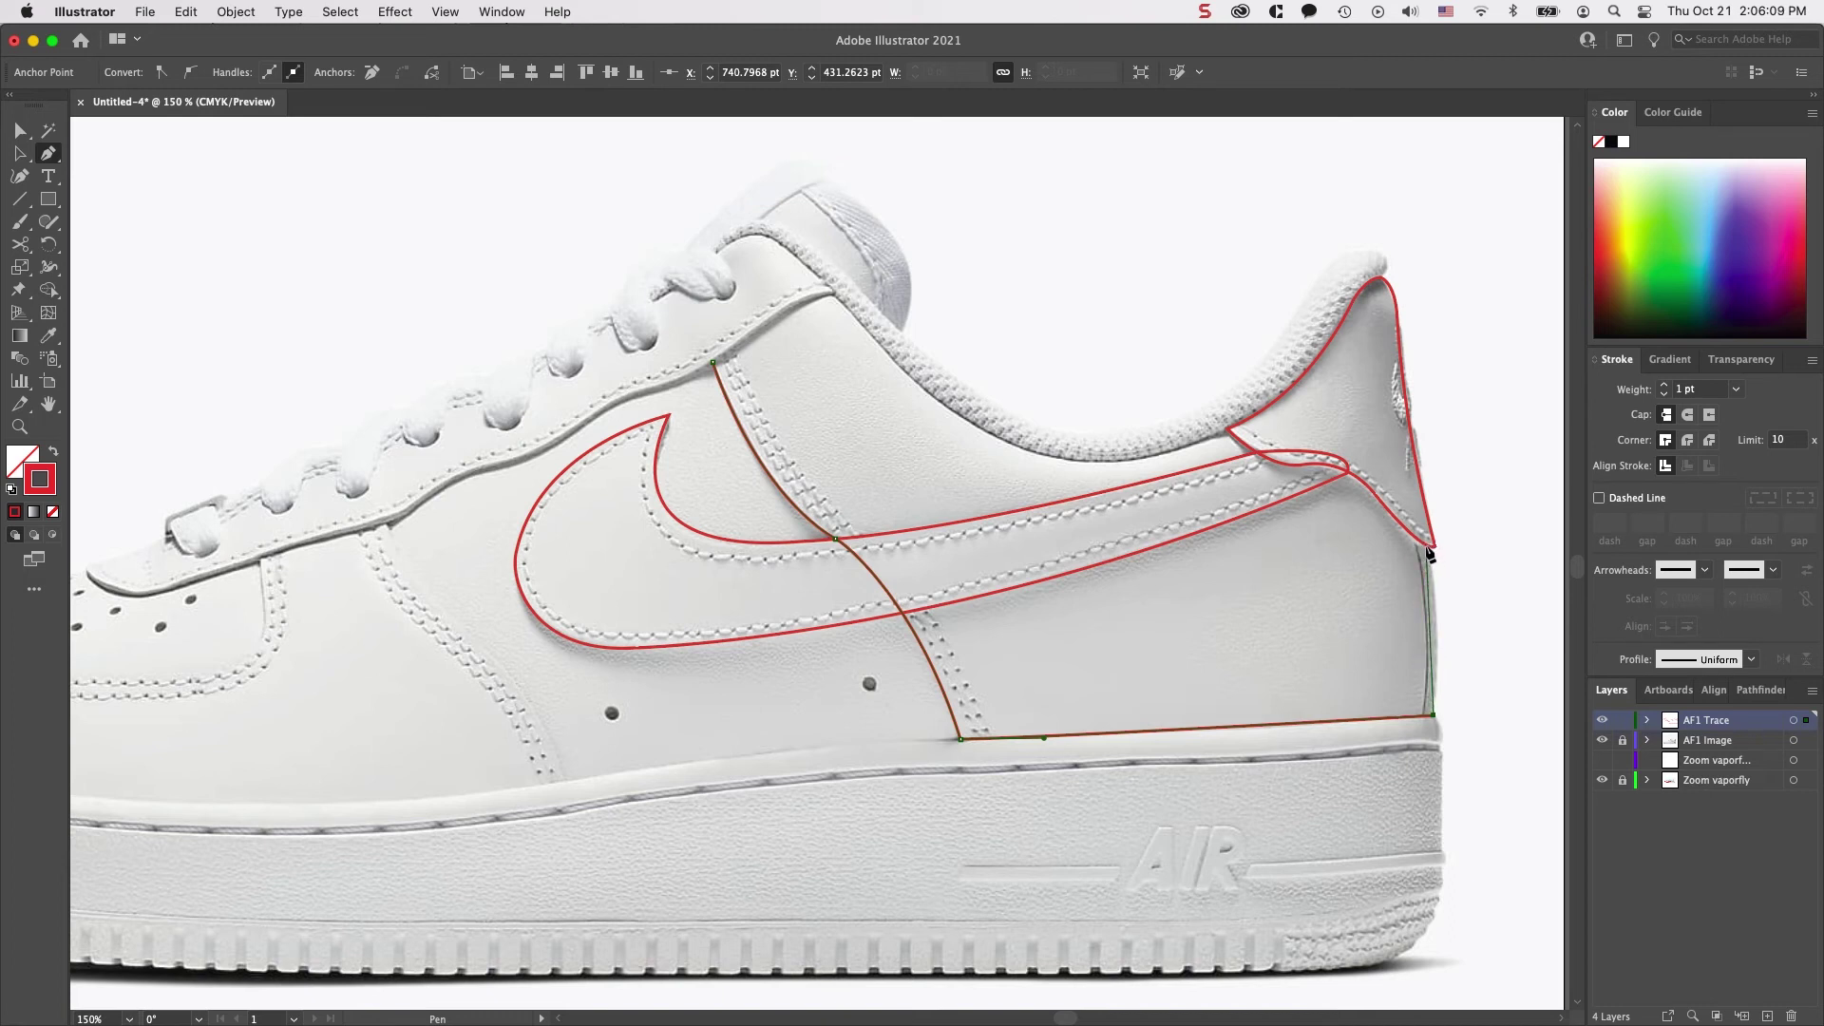
# Trace the rear panel up the back of the heel and beneath the heel patch to the patch's front corner
pyautogui.moveTo(1428, 548); pyautogui.dragTo(1406, 493)
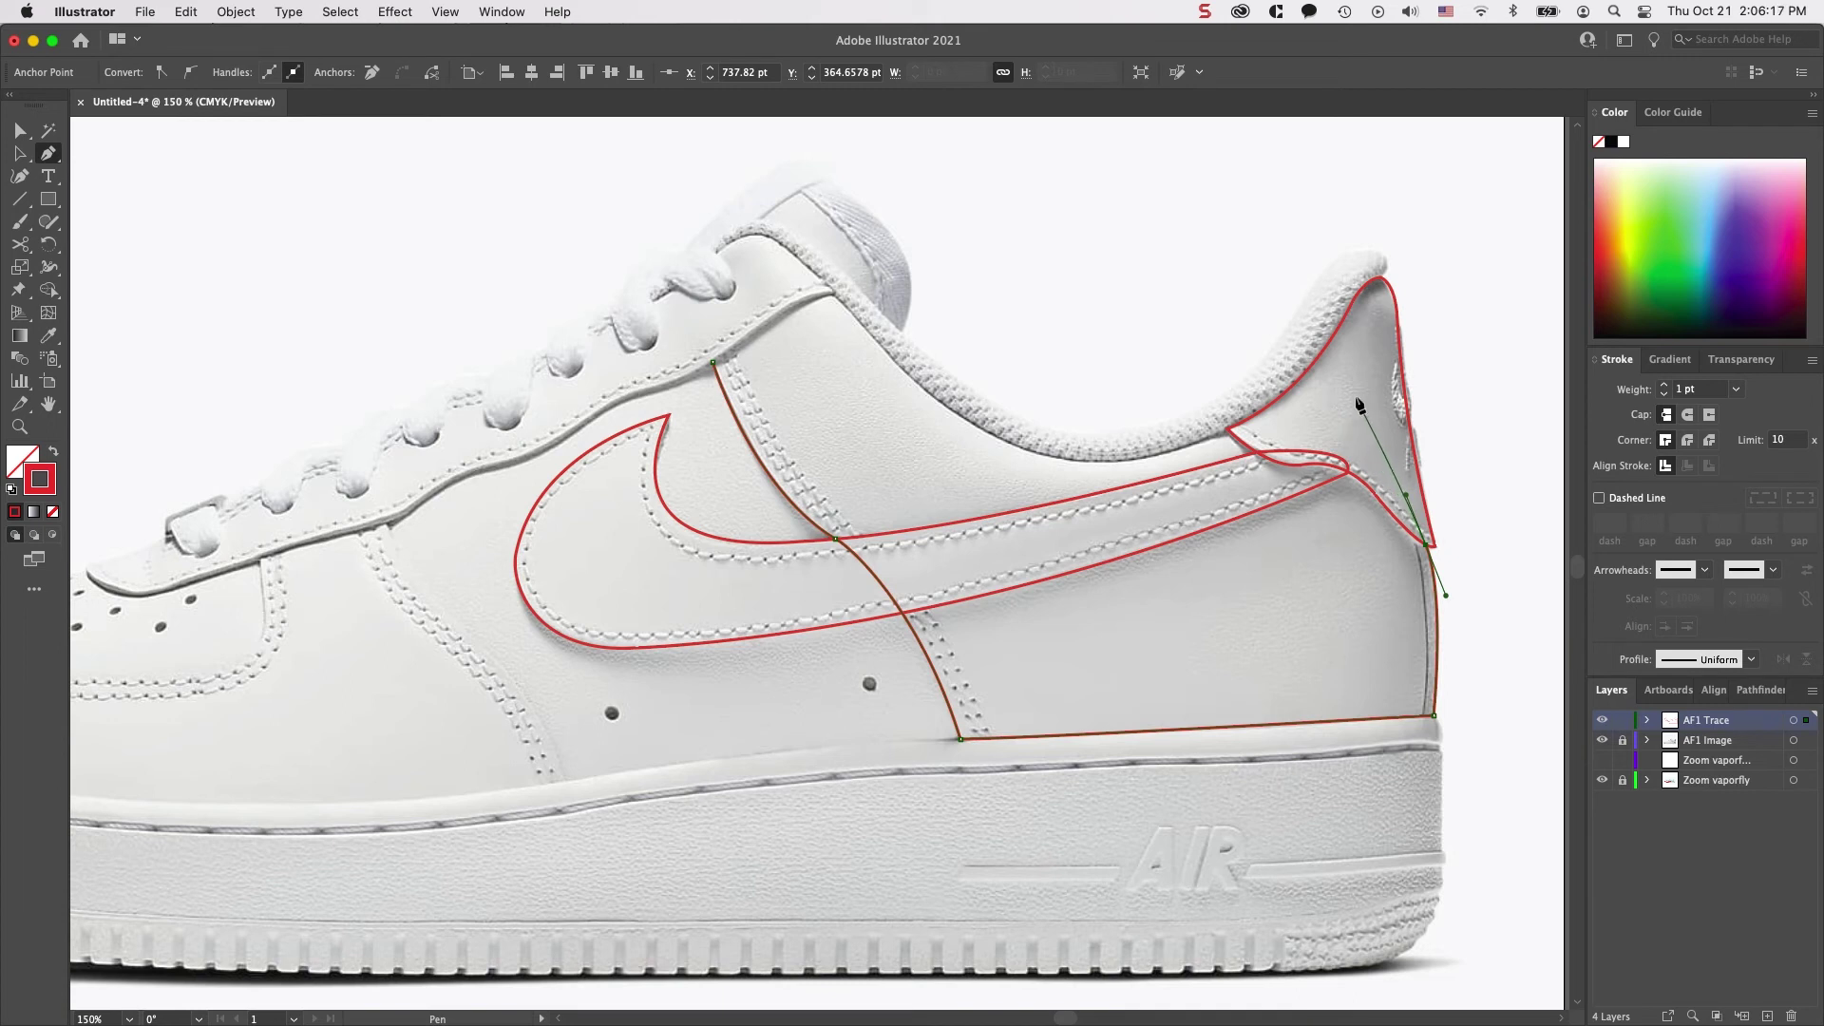
pyautogui.moveTo(1330, 416); pyautogui.dragTo(1235, 435)
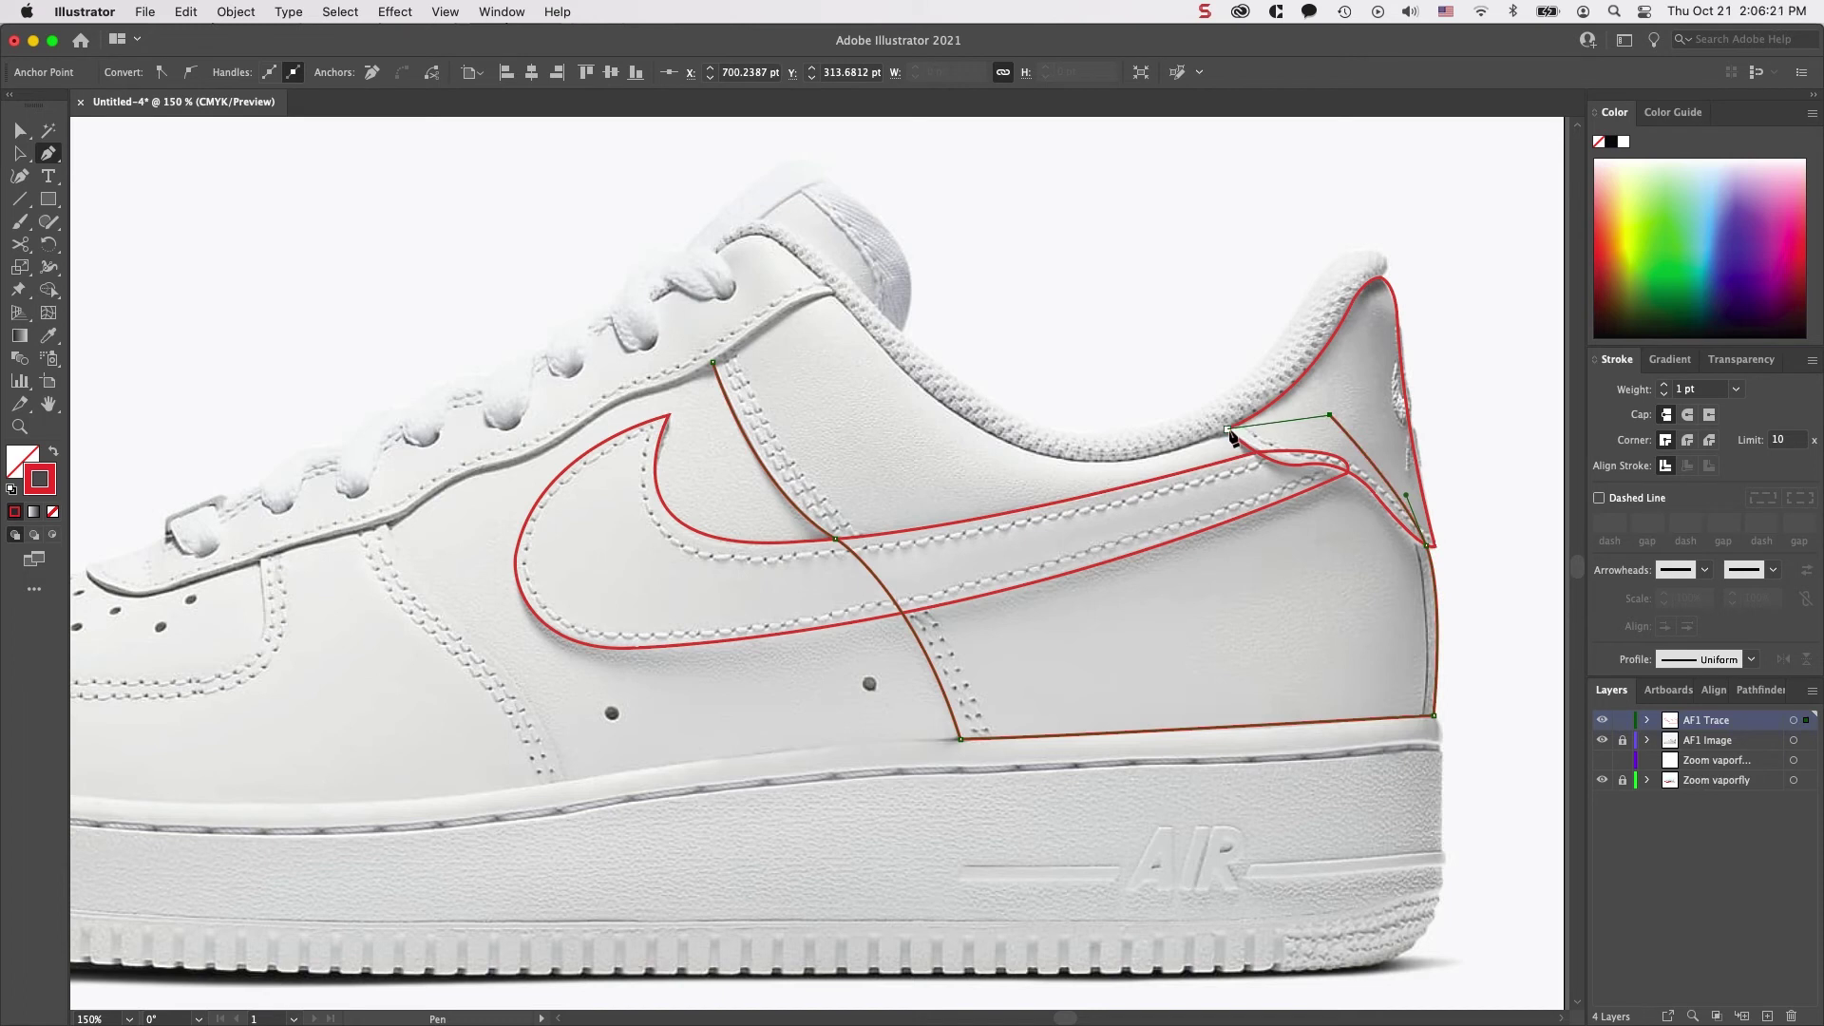
pyautogui.click(1227, 429)
pyautogui.moveTo(1227, 430); pyautogui.dragTo(1219, 446)
# Trace along the collar and down the lace panel's edge, closing the rear panel outline at its starting point
pyautogui.scroll(5, 950, 452)
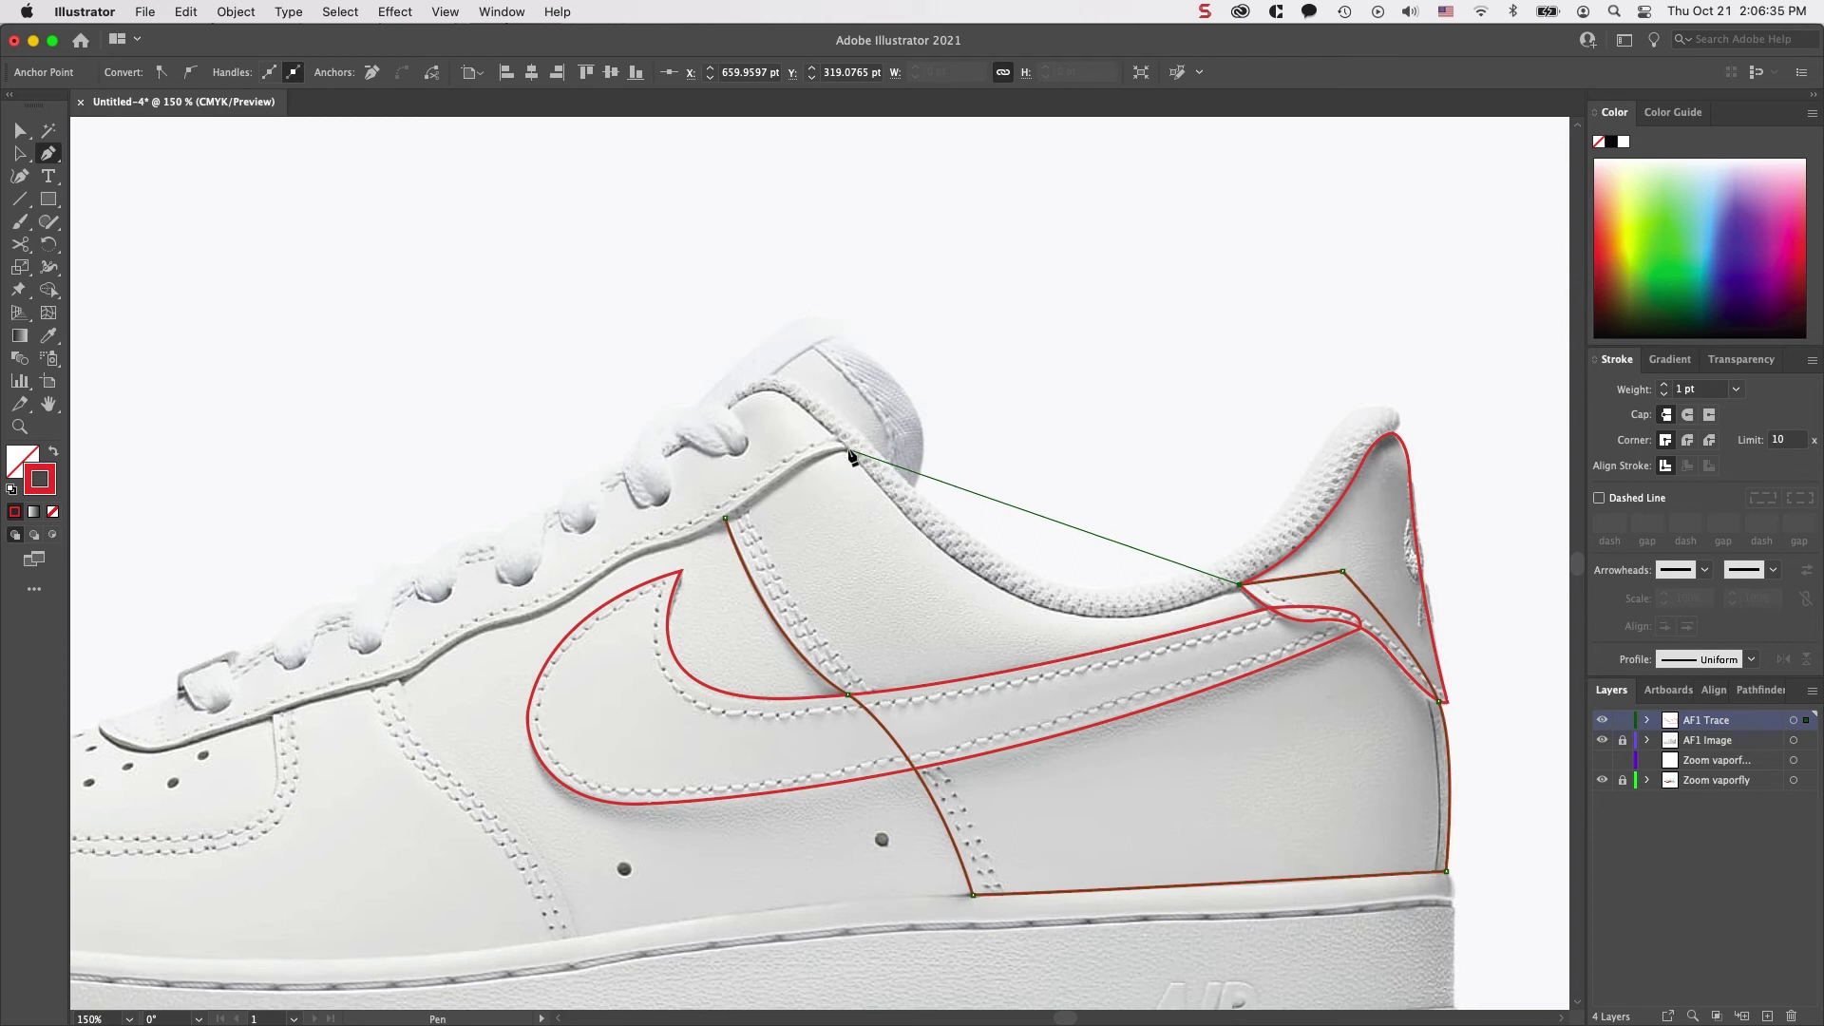
pyautogui.moveTo(852, 457); pyautogui.dragTo(654, 184)
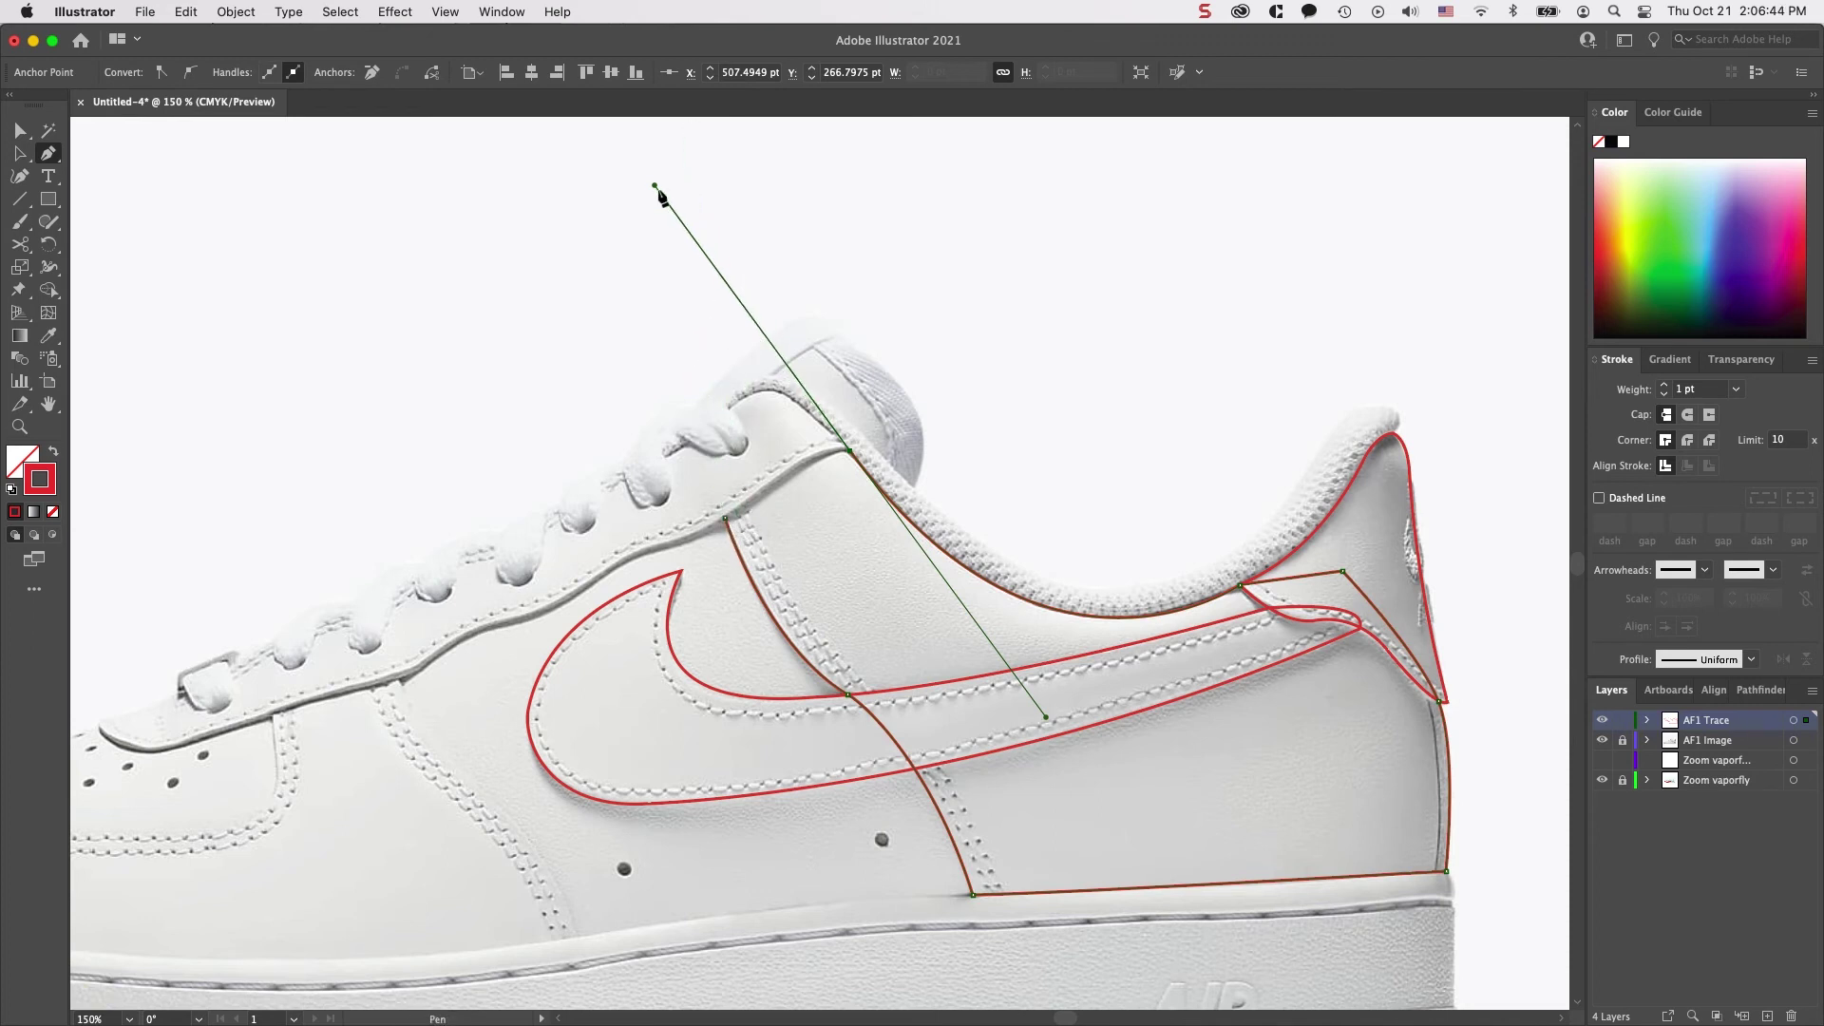
pyautogui.moveTo(654, 185); pyautogui.dragTo(795, 351)
pyautogui.keyDown('alt'); pyautogui.click(824, 453); pyautogui.keyUp('alt')
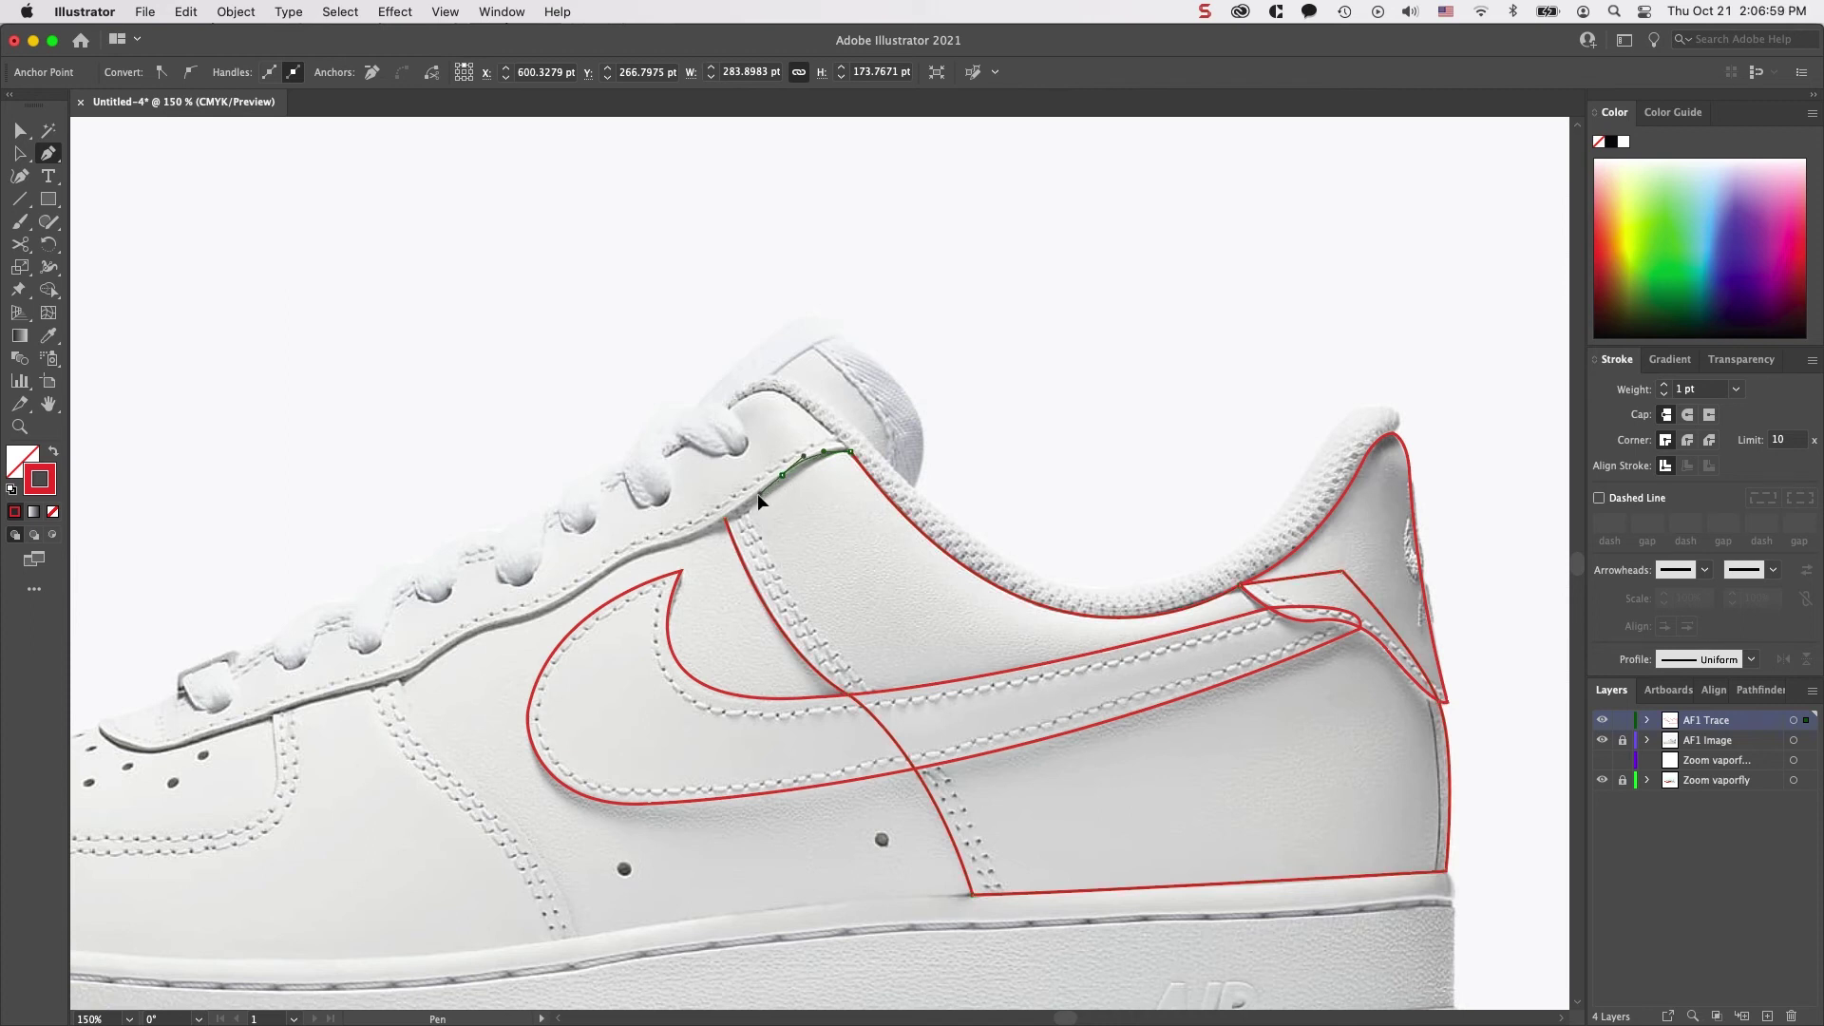
pyautogui.click(747, 507)
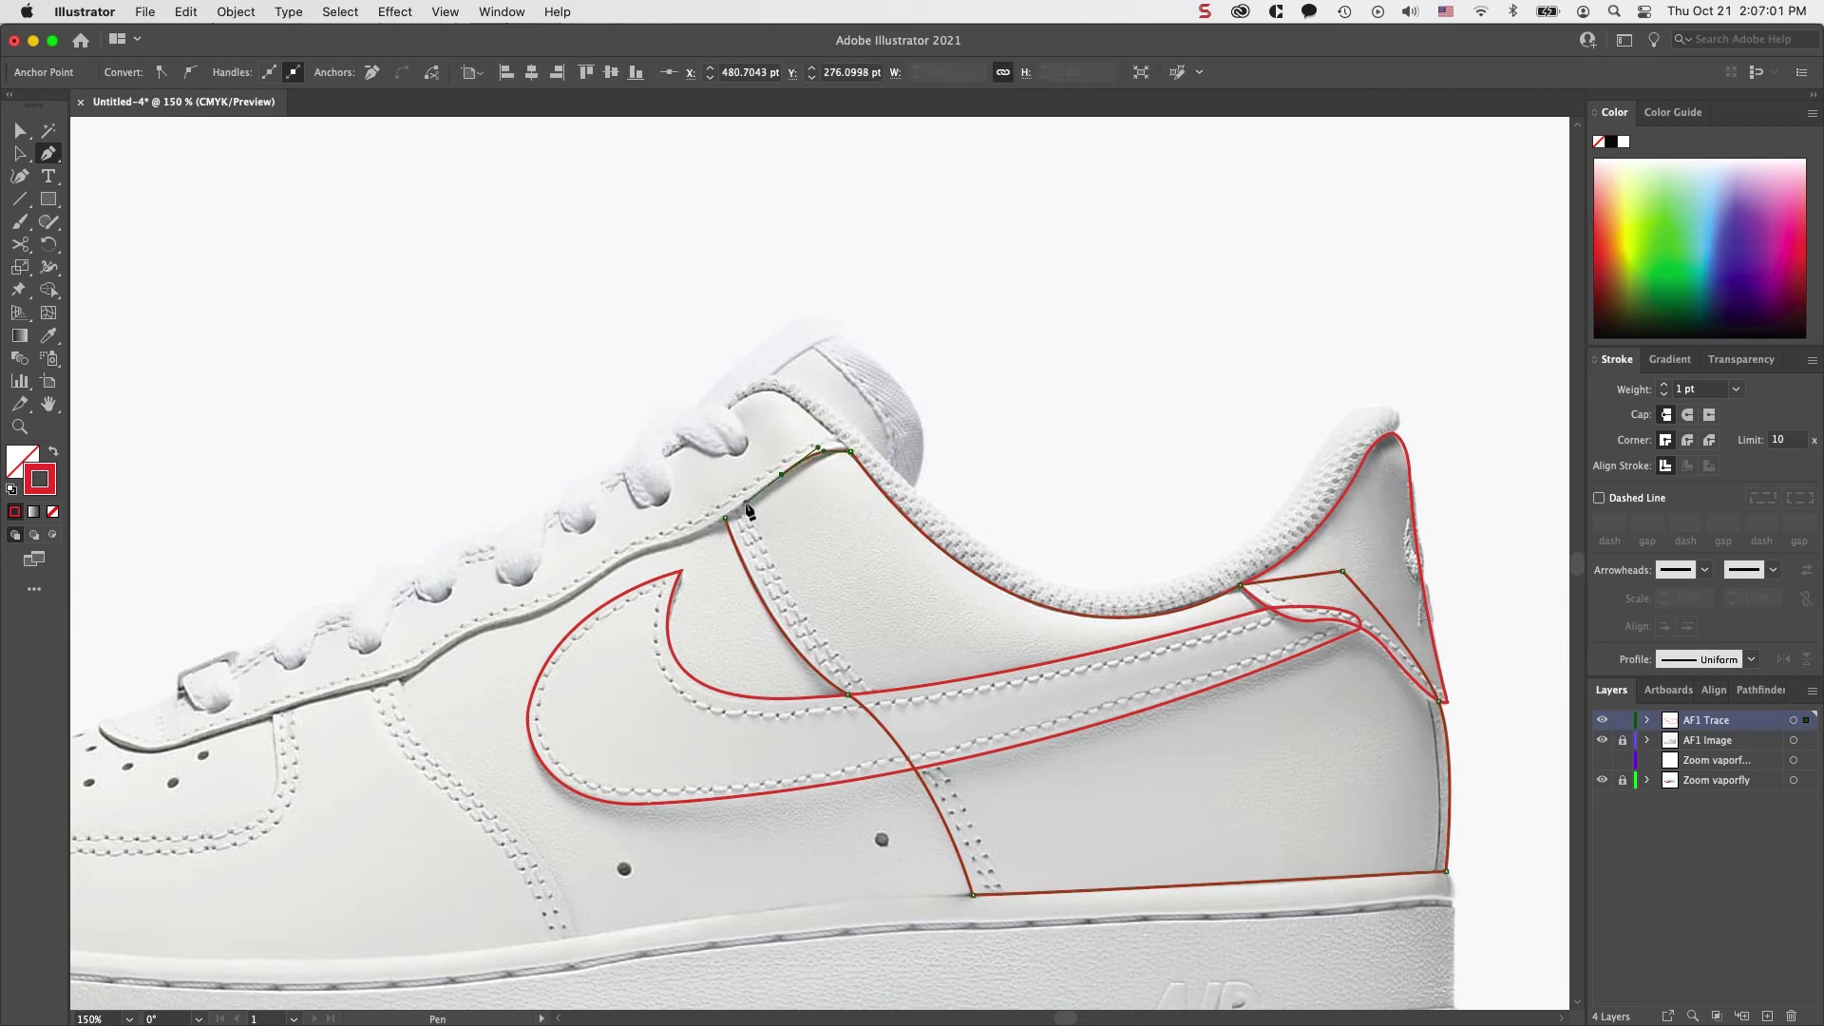
pyautogui.click(726, 519)
pyautogui.keyDown('super'); pyautogui.click(852, 468); pyautogui.keyUp('super')
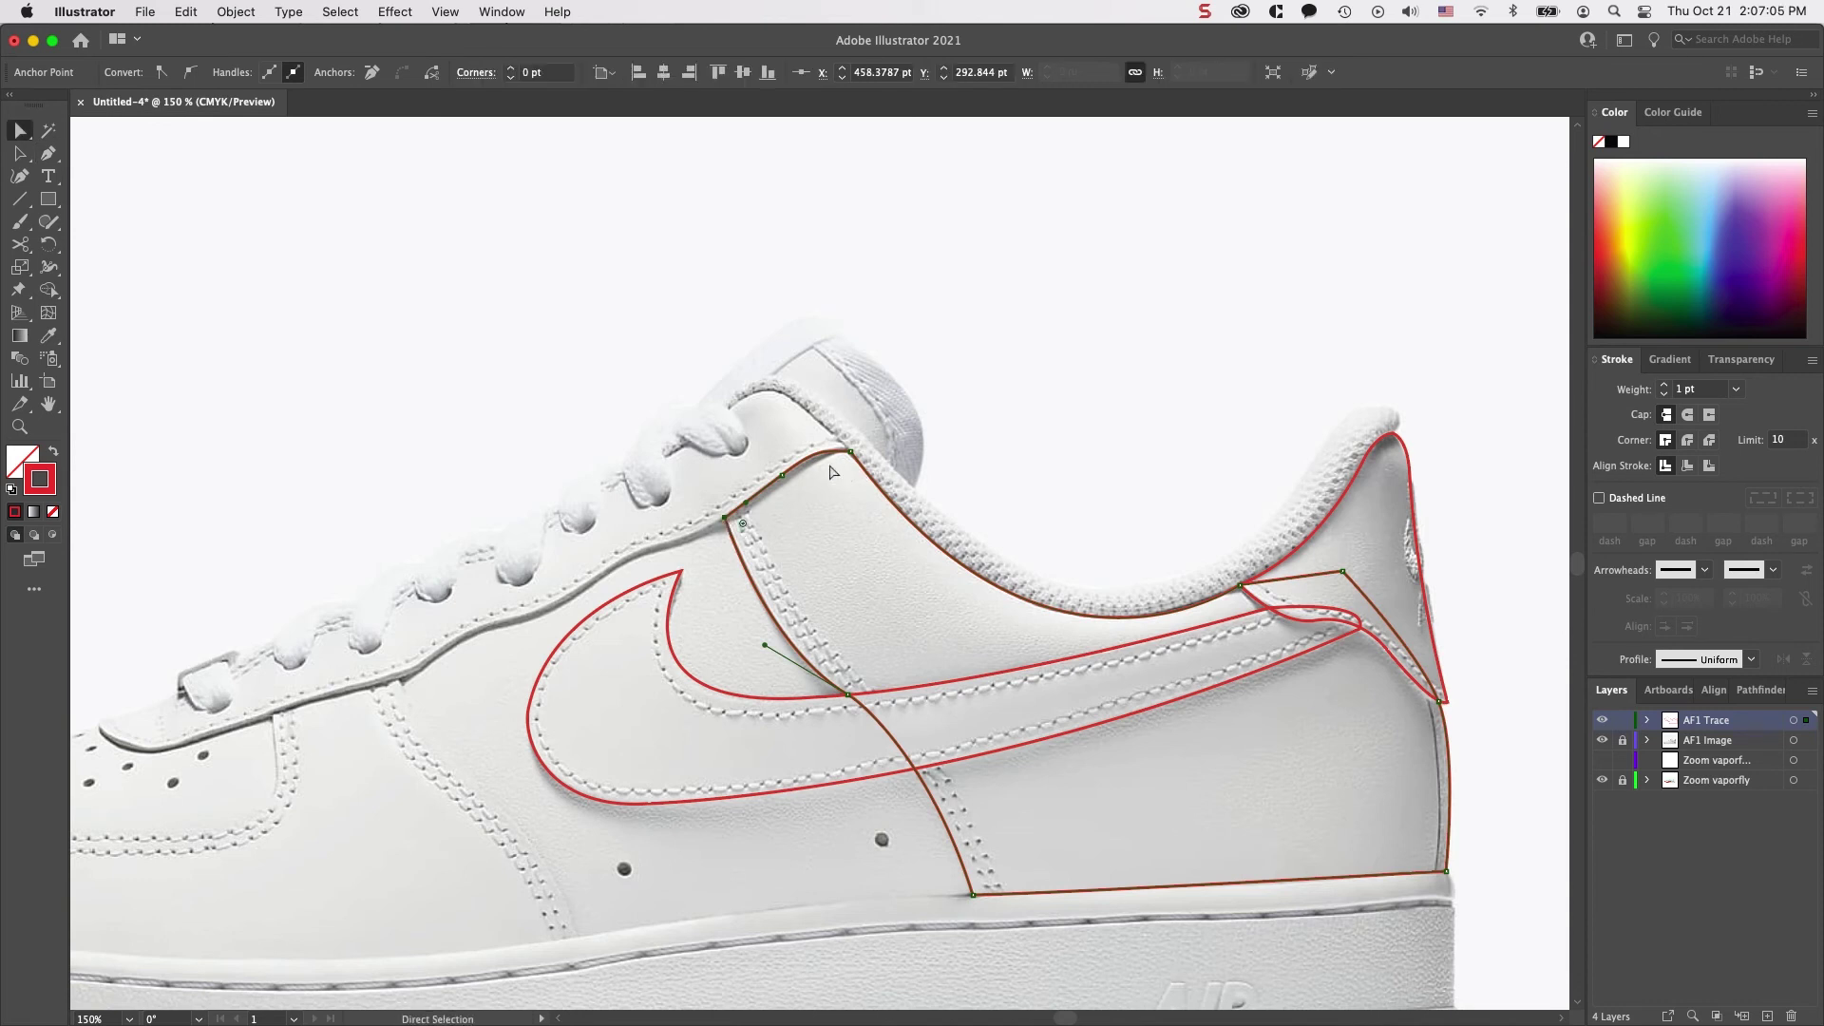
# Fine-tune the anchors and curve handle at the rear panel's upper corner to match the lace panel's edge, and deselect the path
pyautogui.press('super+equal')
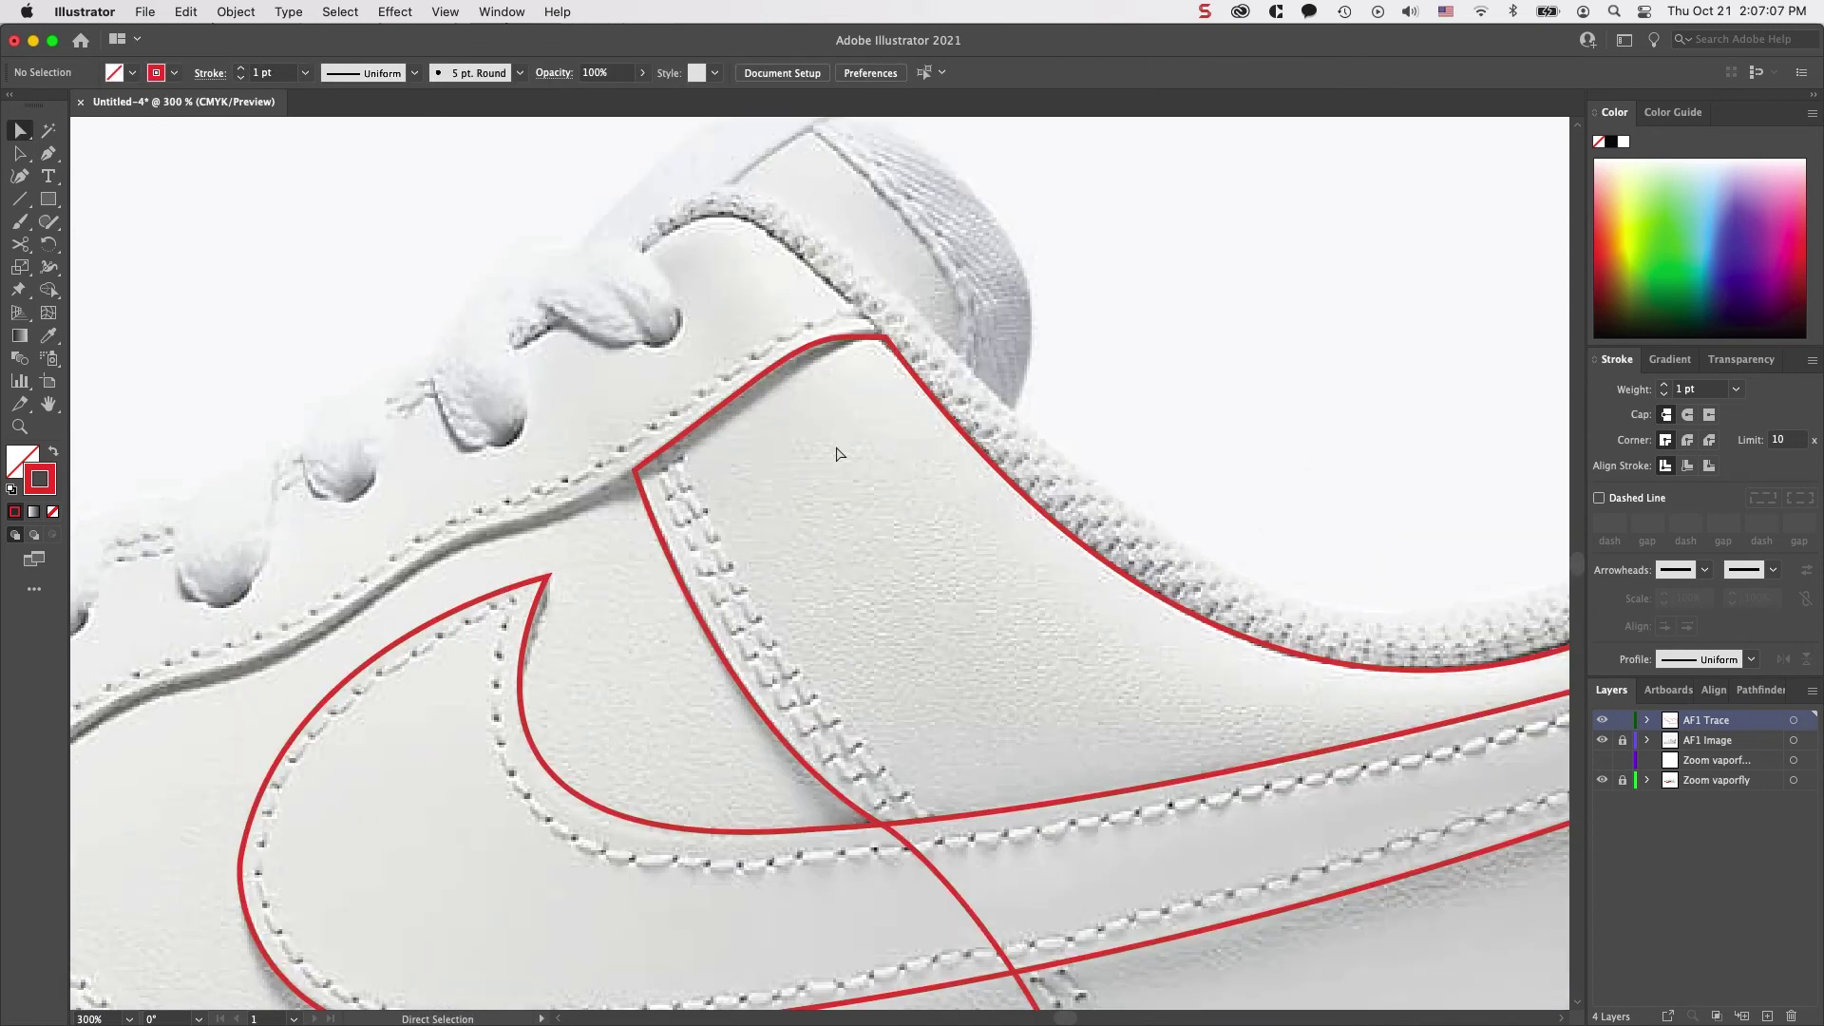
pyautogui.click(887, 340)
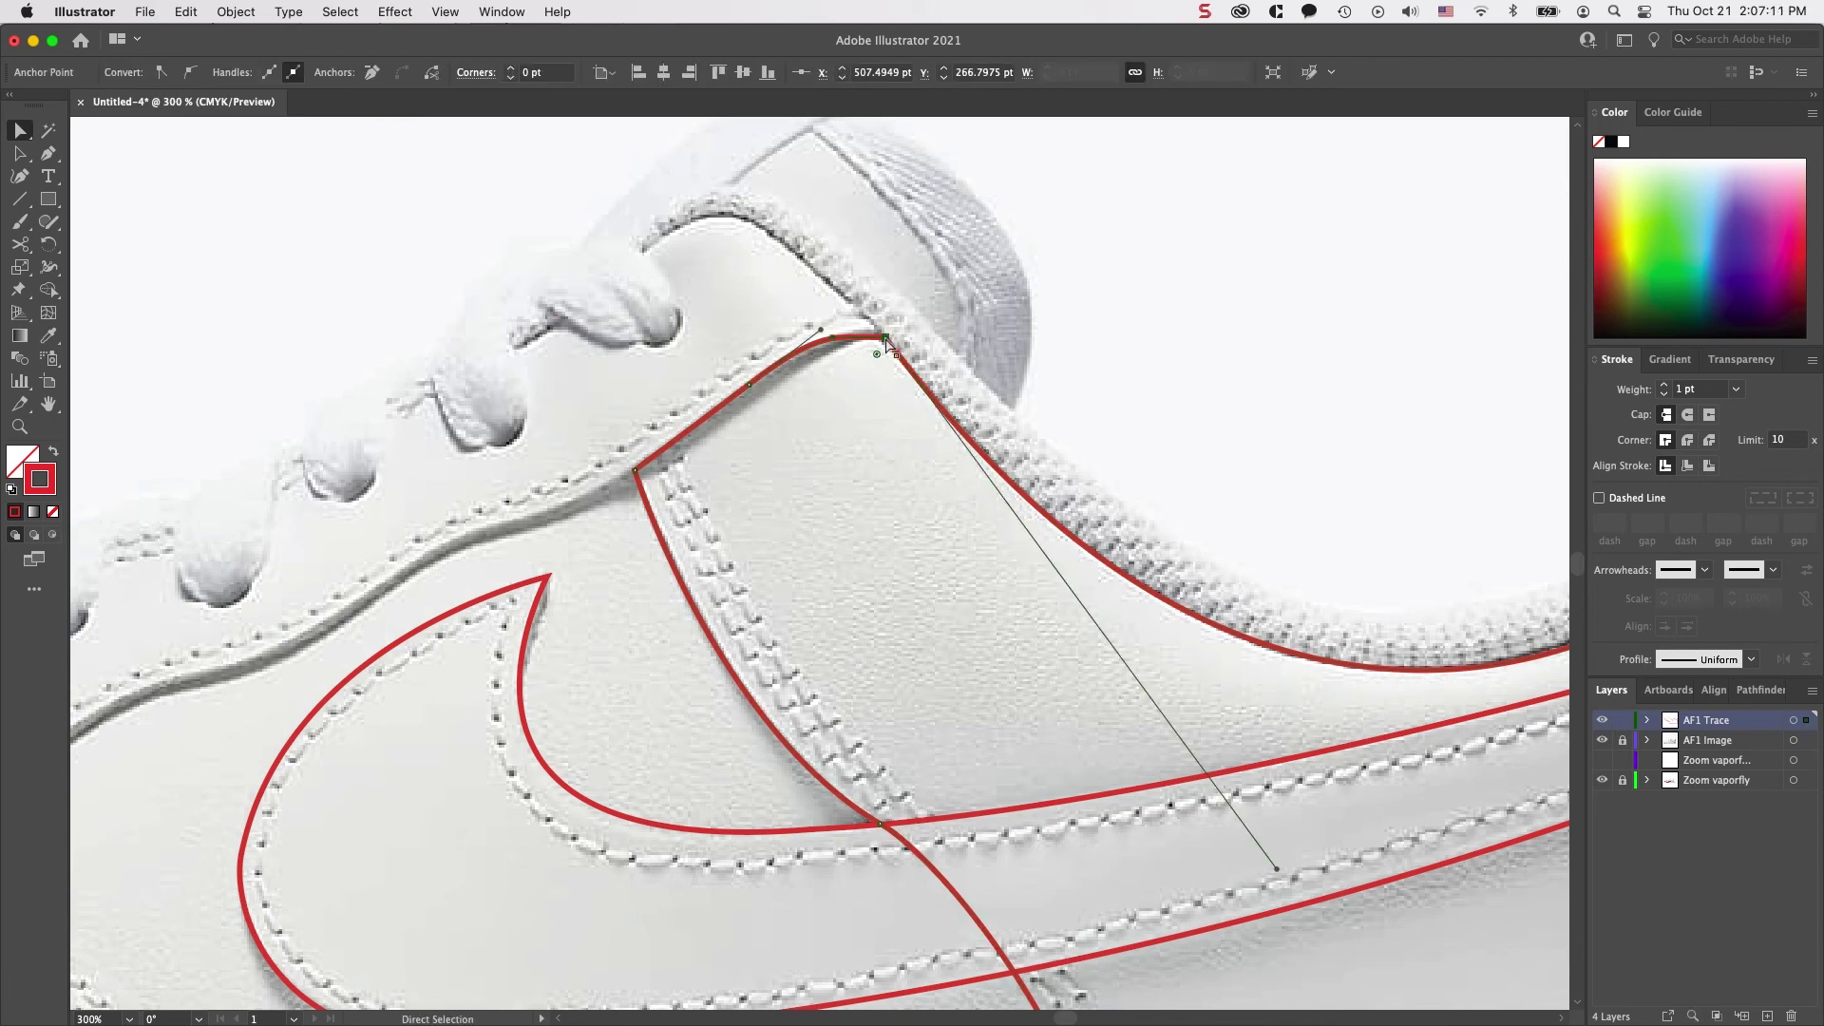
pyautogui.moveTo(887, 340); pyautogui.dragTo(884, 339)
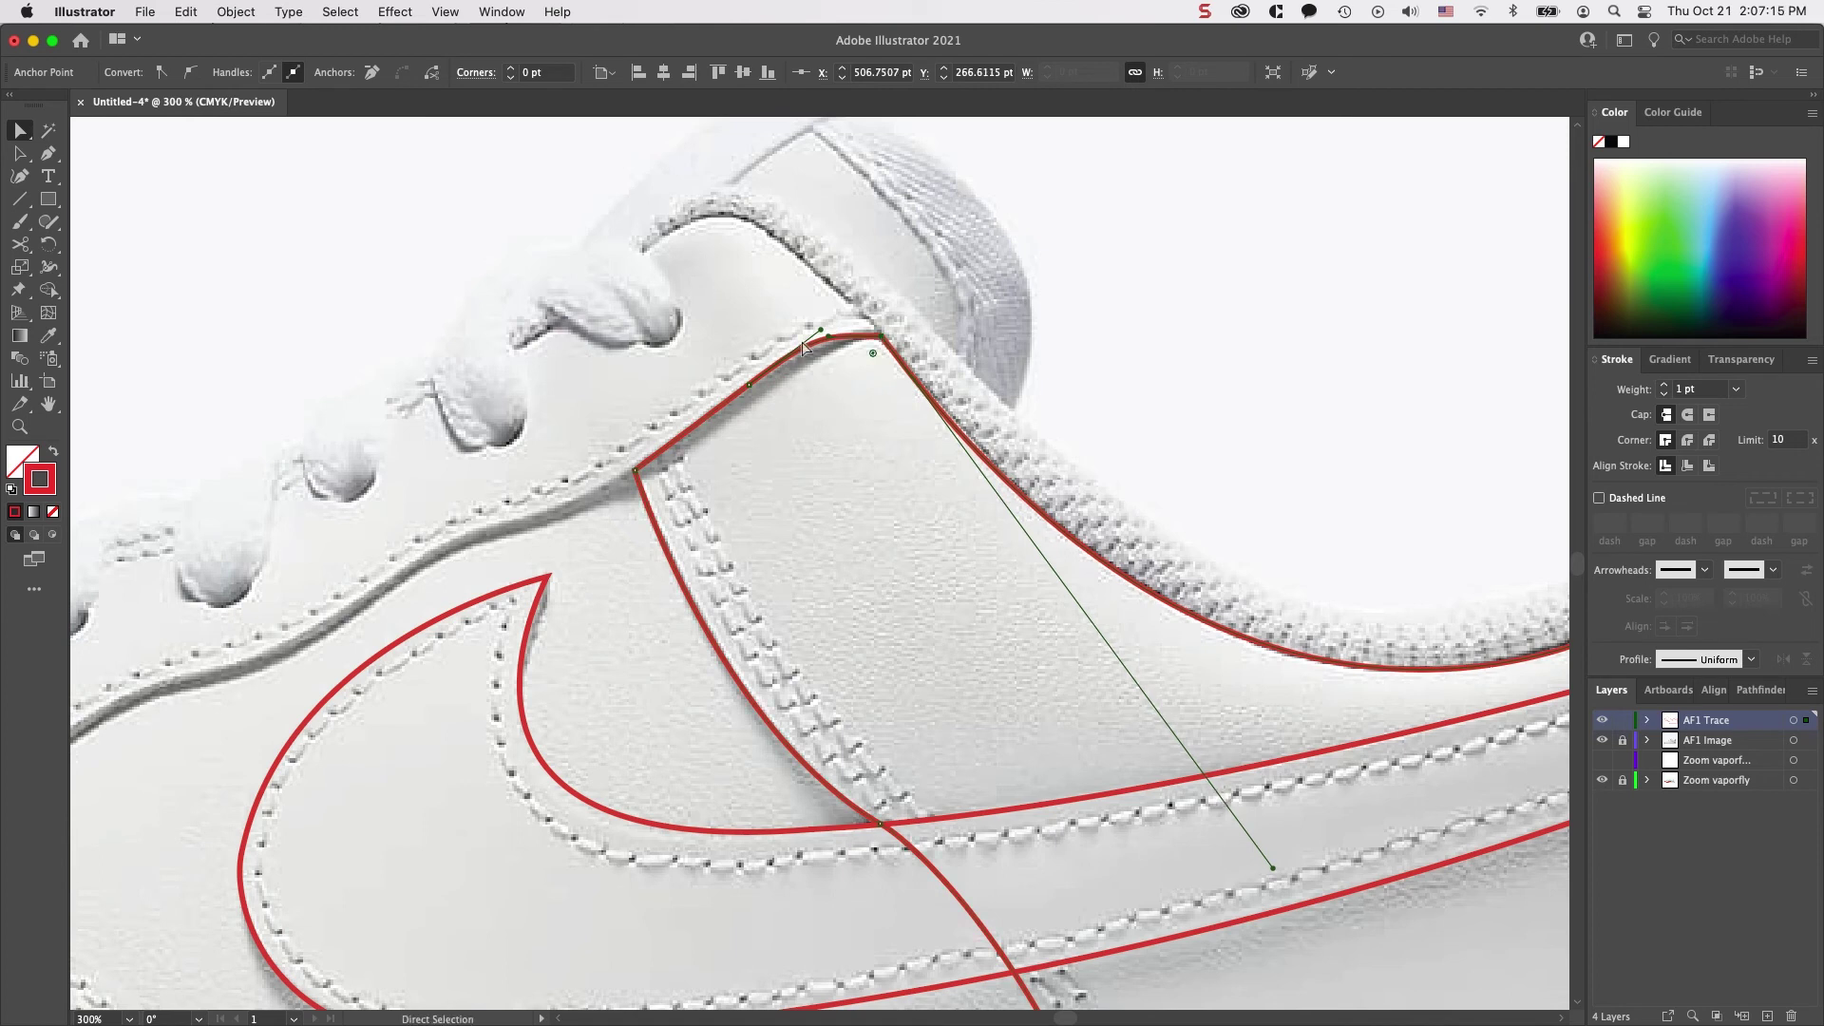
pyautogui.moveTo(751, 382); pyautogui.dragTo(746, 391)
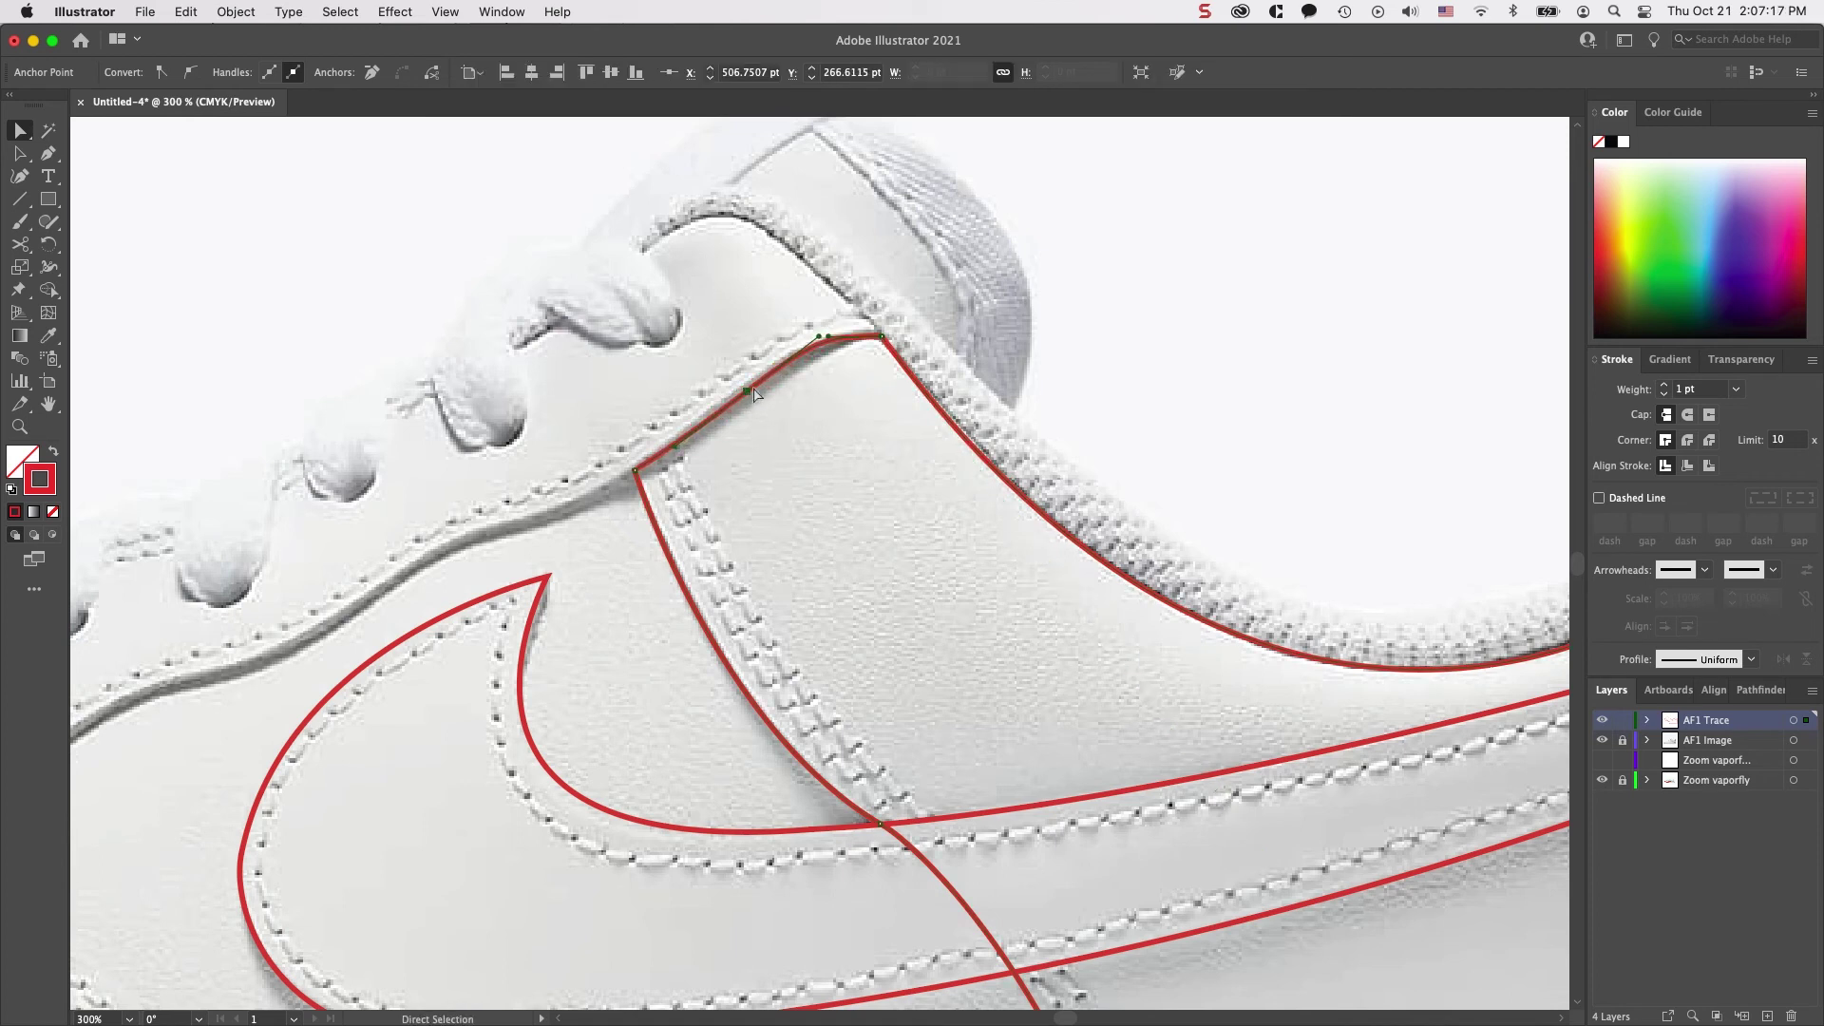
pyautogui.moveTo(820, 338)
pyautogui.mouseDown()
pyautogui.moveTo(809, 348)
pyautogui.moveTo(839, 338)
pyautogui.mouseUp()
pyautogui.press('super+minus')
pyautogui.click(948, 436)
pyautogui.press('super+minus')
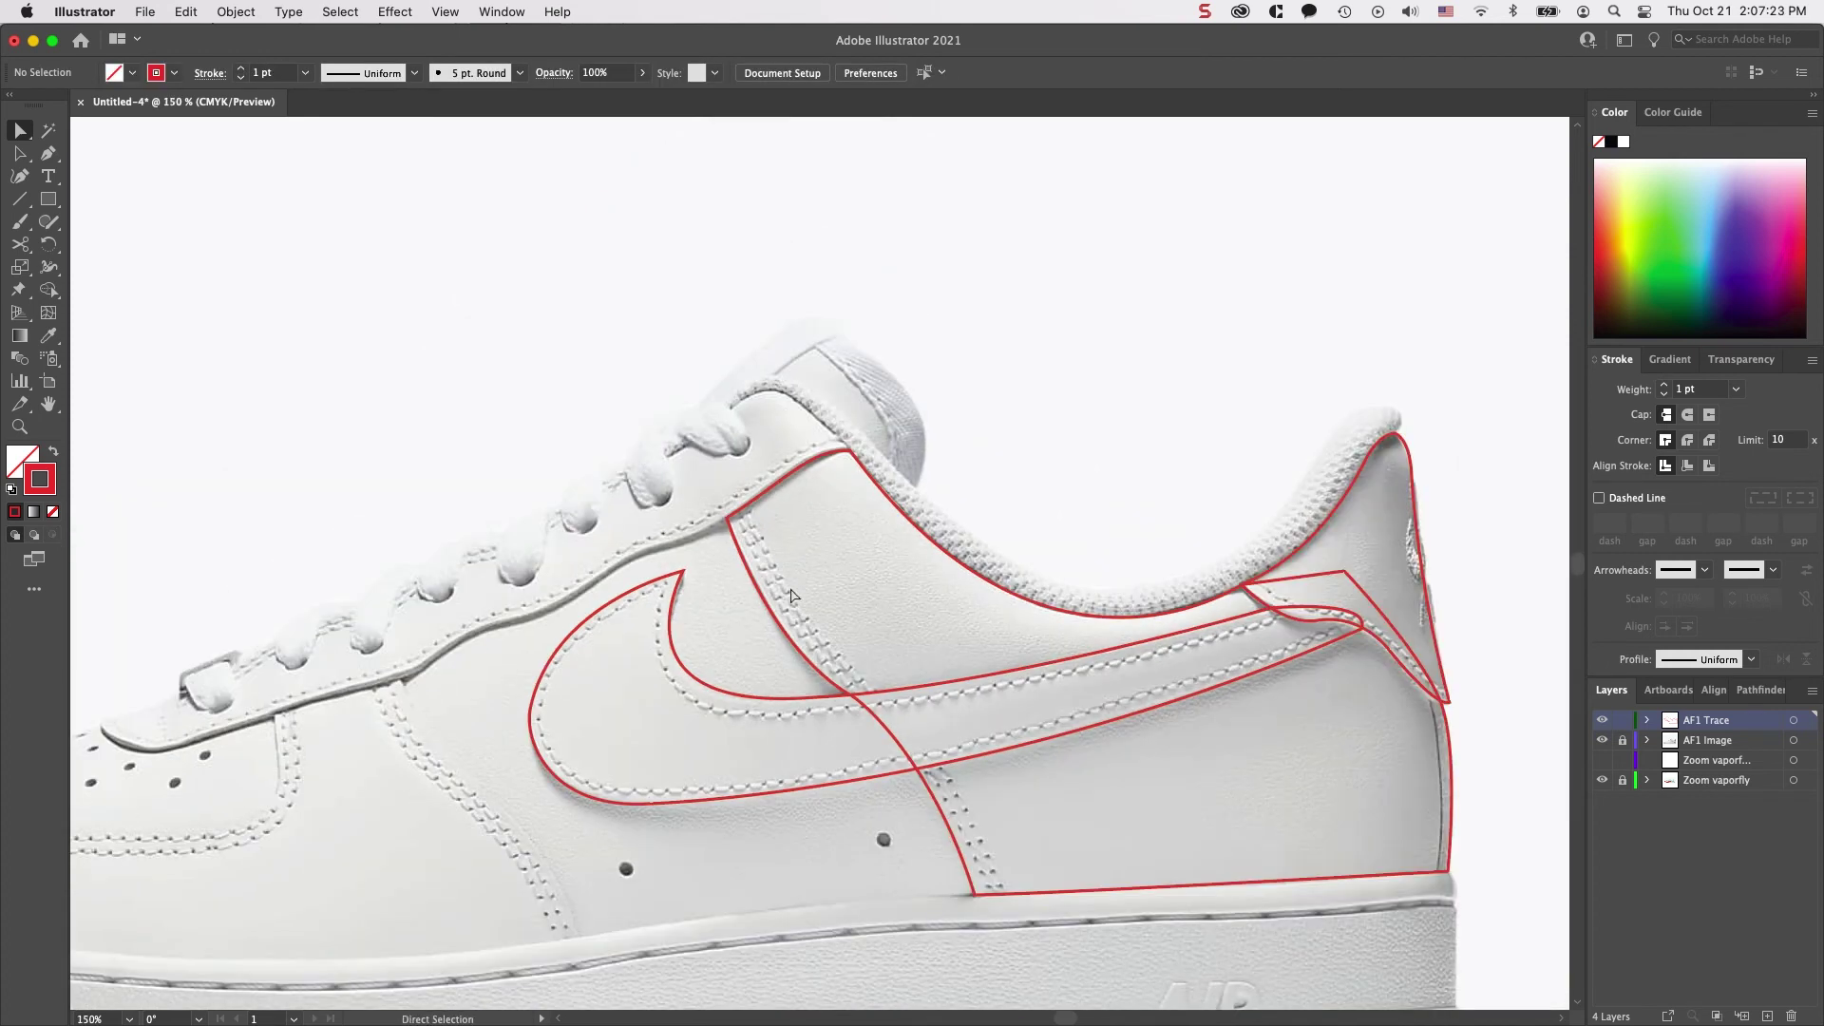
# Start the toe overlay outline with the Pen tool, tracing a straight segment forward along the lace panel's lower edge to the toe box seam
pyautogui.hscroll(-10, 791, 595)
pyautogui.scroll(-5, 792, 595)
pyautogui.press('p')
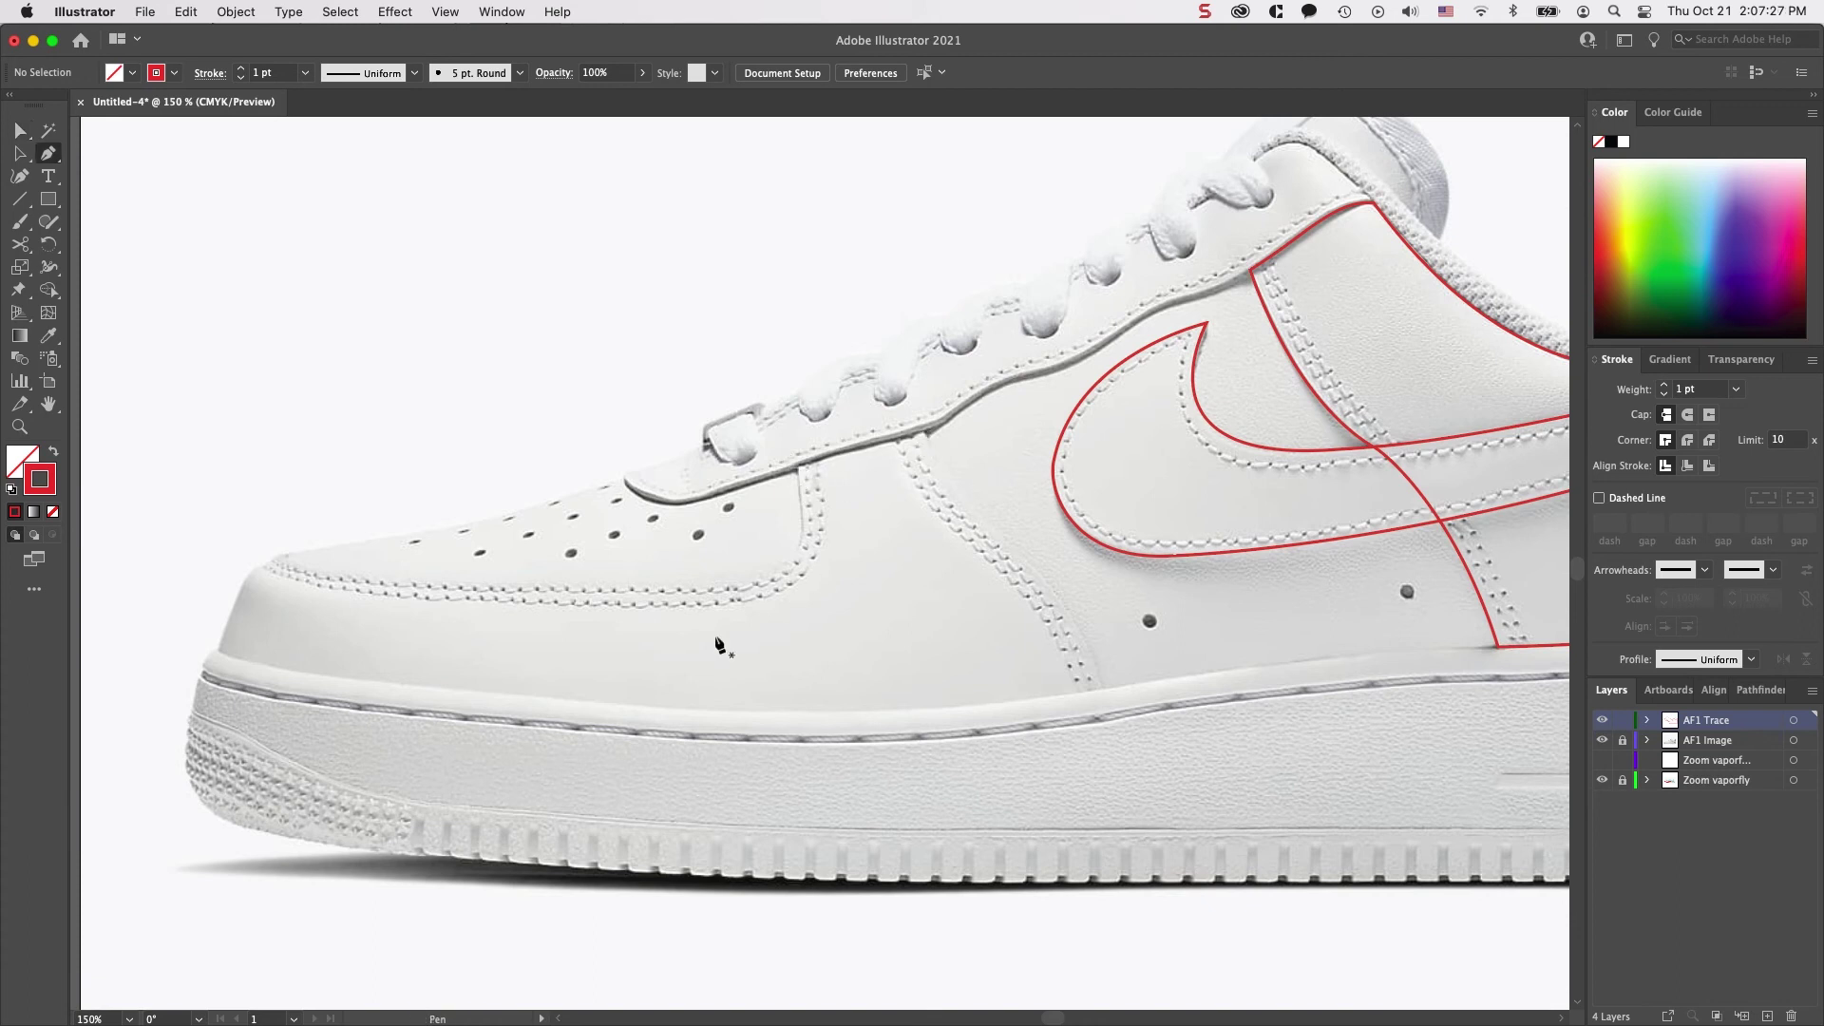
pyautogui.click(922, 434)
pyautogui.click(800, 469)
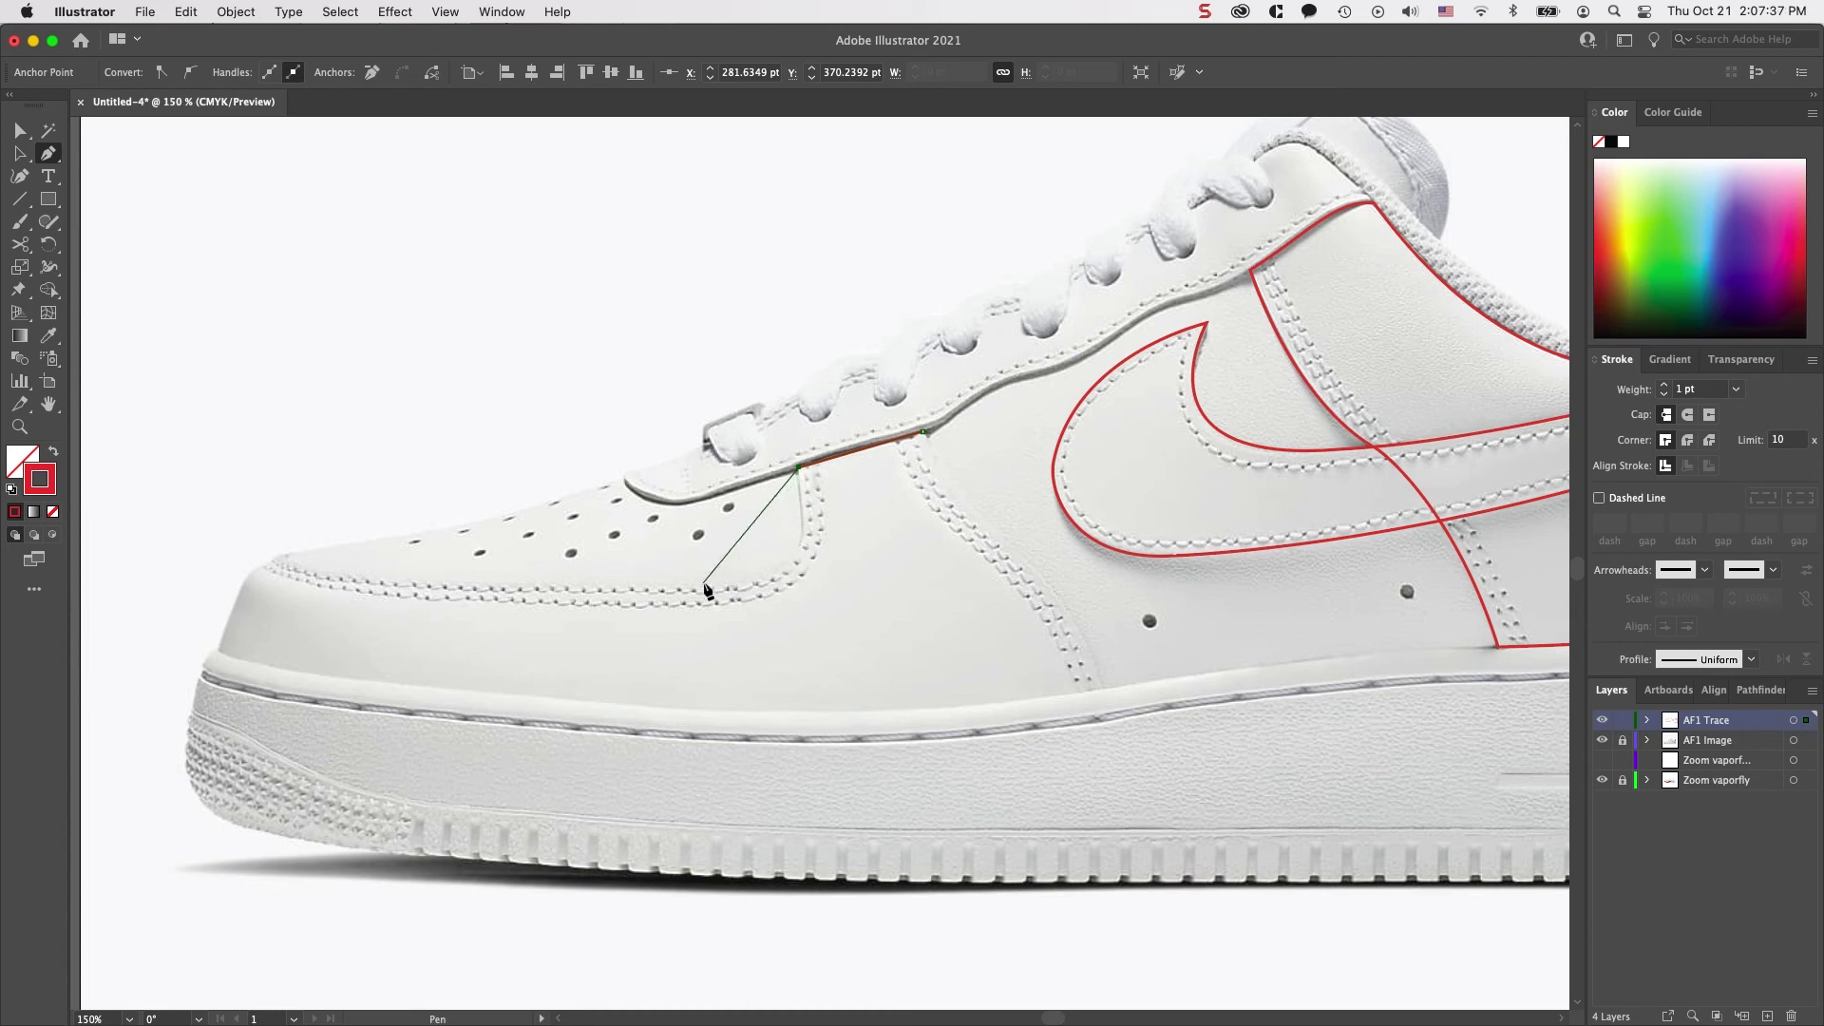
pyautogui.click(800, 506)
pyautogui.moveTo(691, 577); pyautogui.dragTo(691, 577)
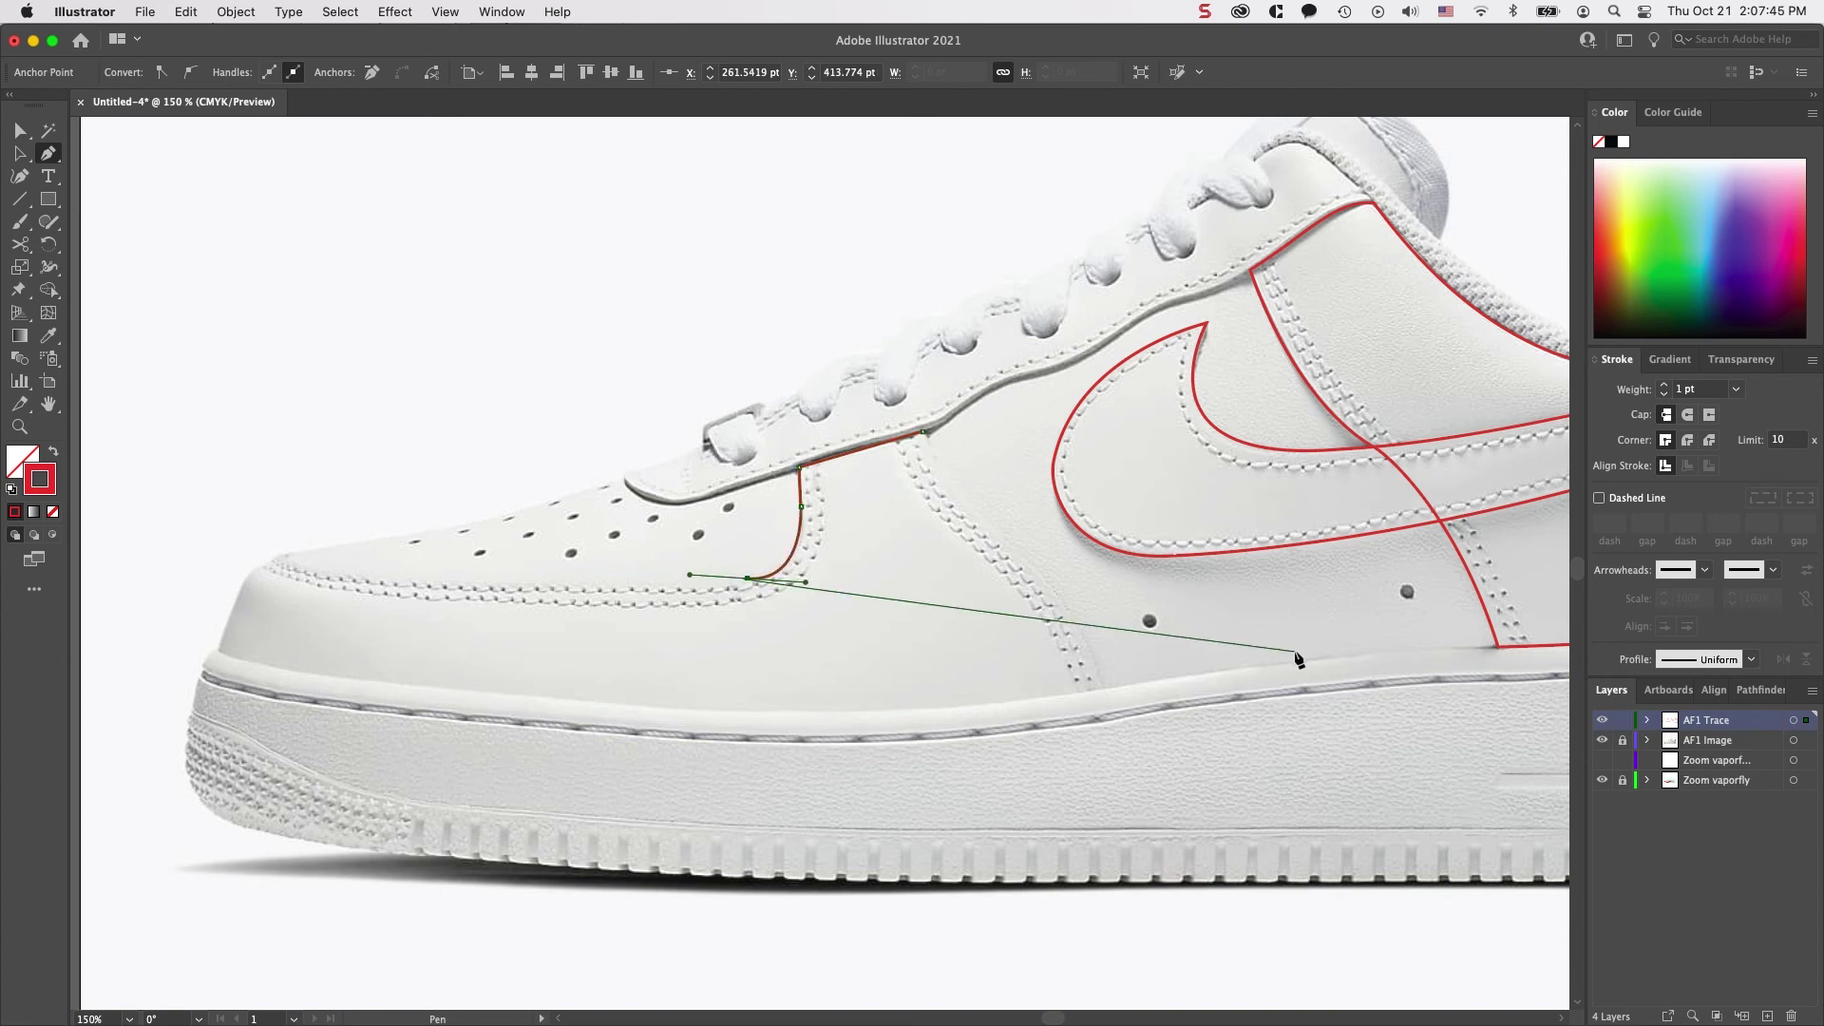
pyautogui.press('super+z')
pyautogui.press('super+z')
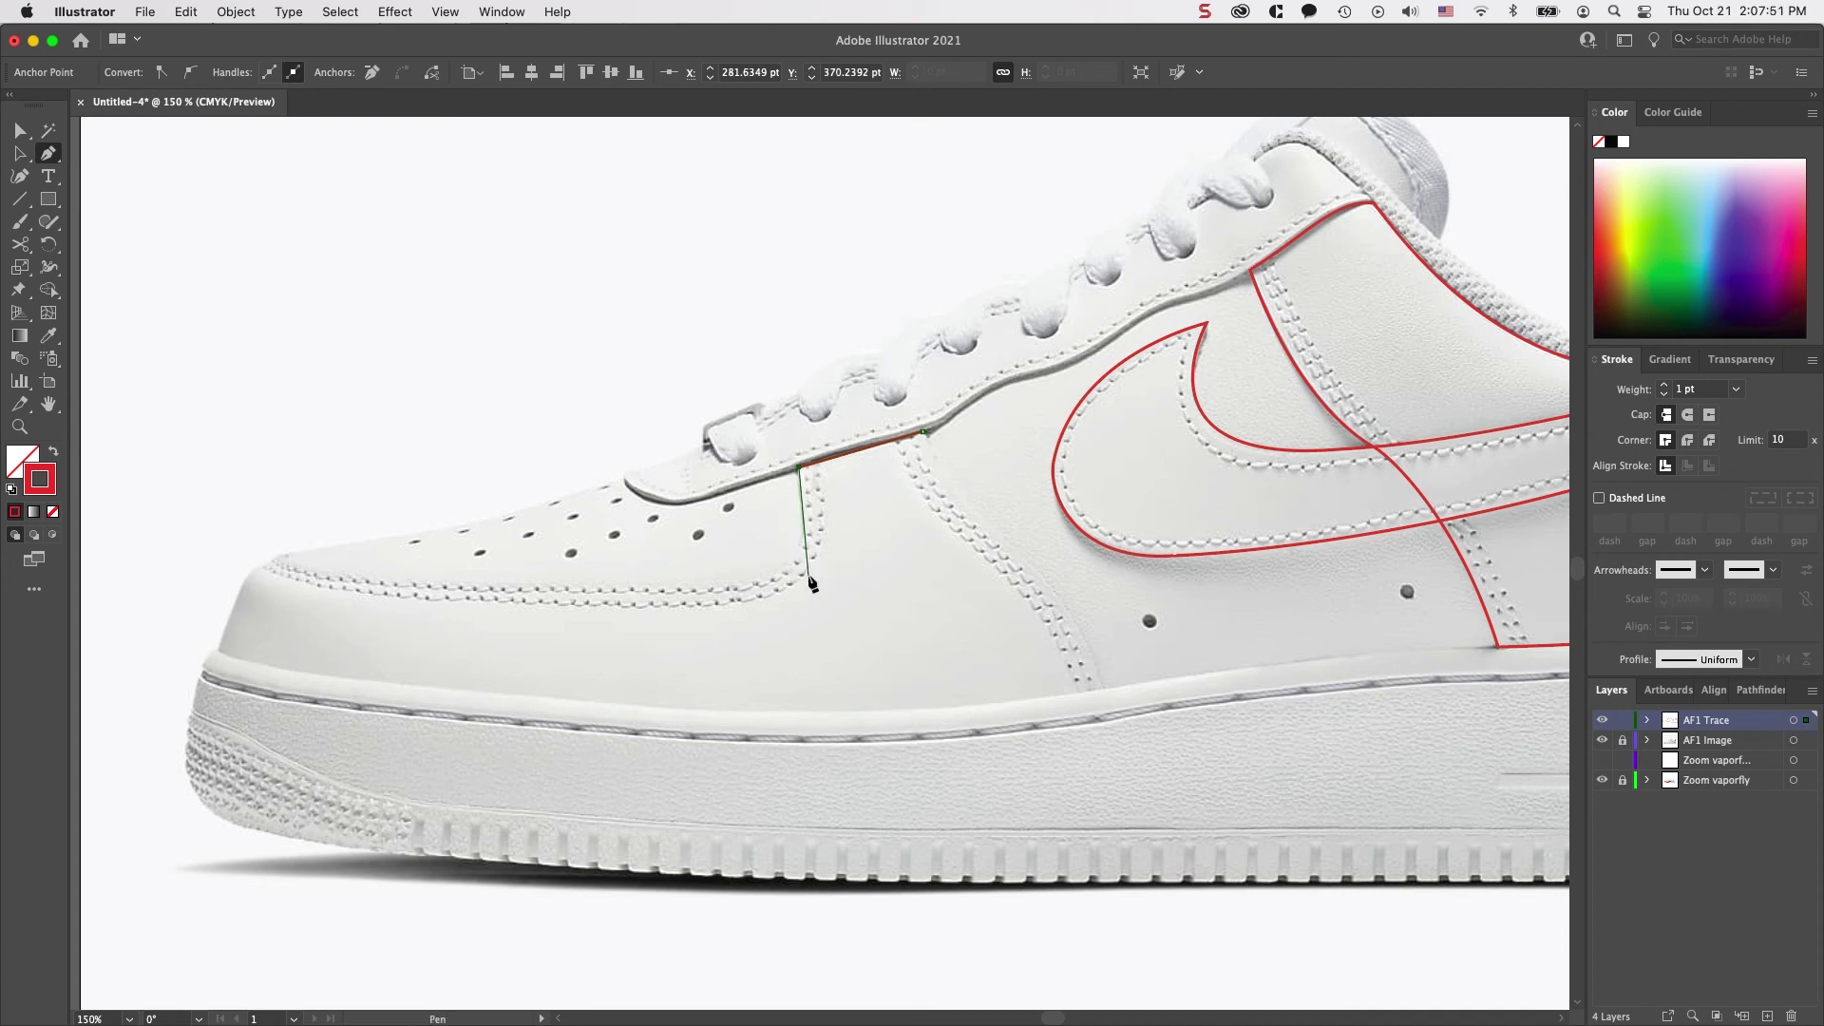
# Trace down the toe box seam to a sharp corner and along the stitching to the toe tip, and round that corner to about 24.8 pt
pyautogui.click(807, 575)
pyautogui.moveTo(274, 557); pyautogui.dragTo(232, 525)
pyautogui.press('v')
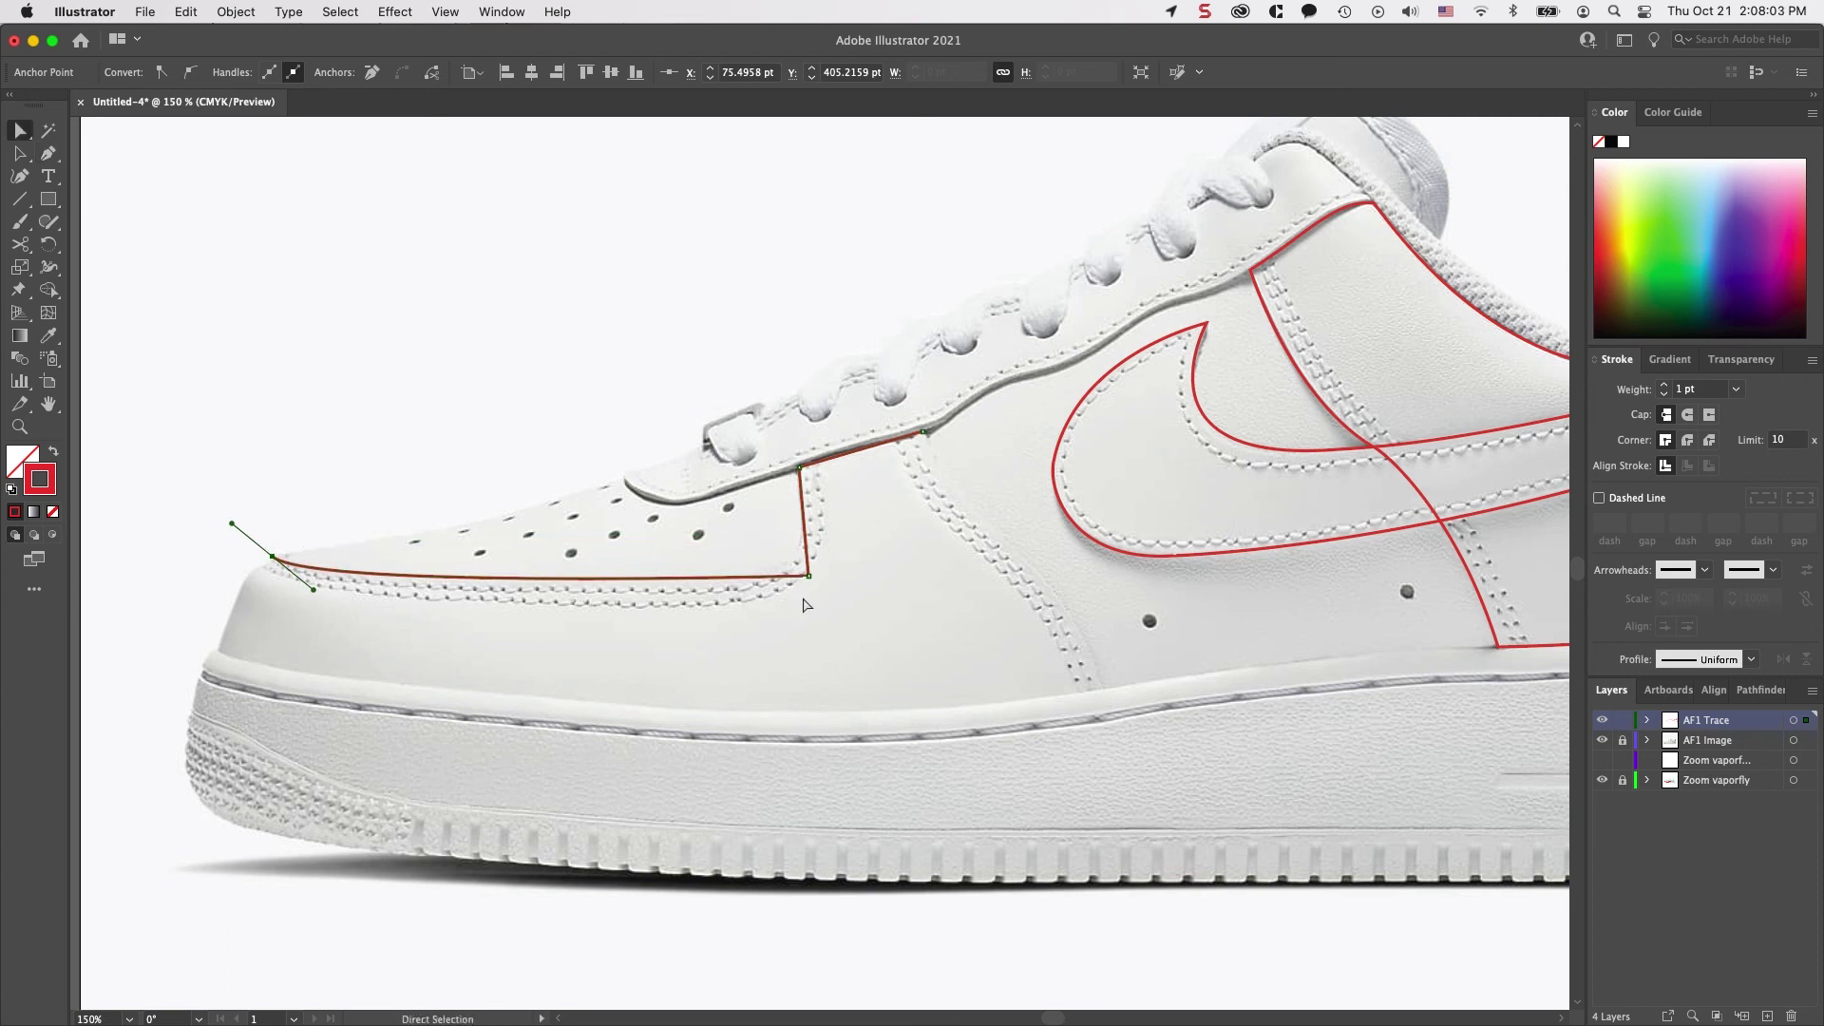
pyautogui.click(807, 574)
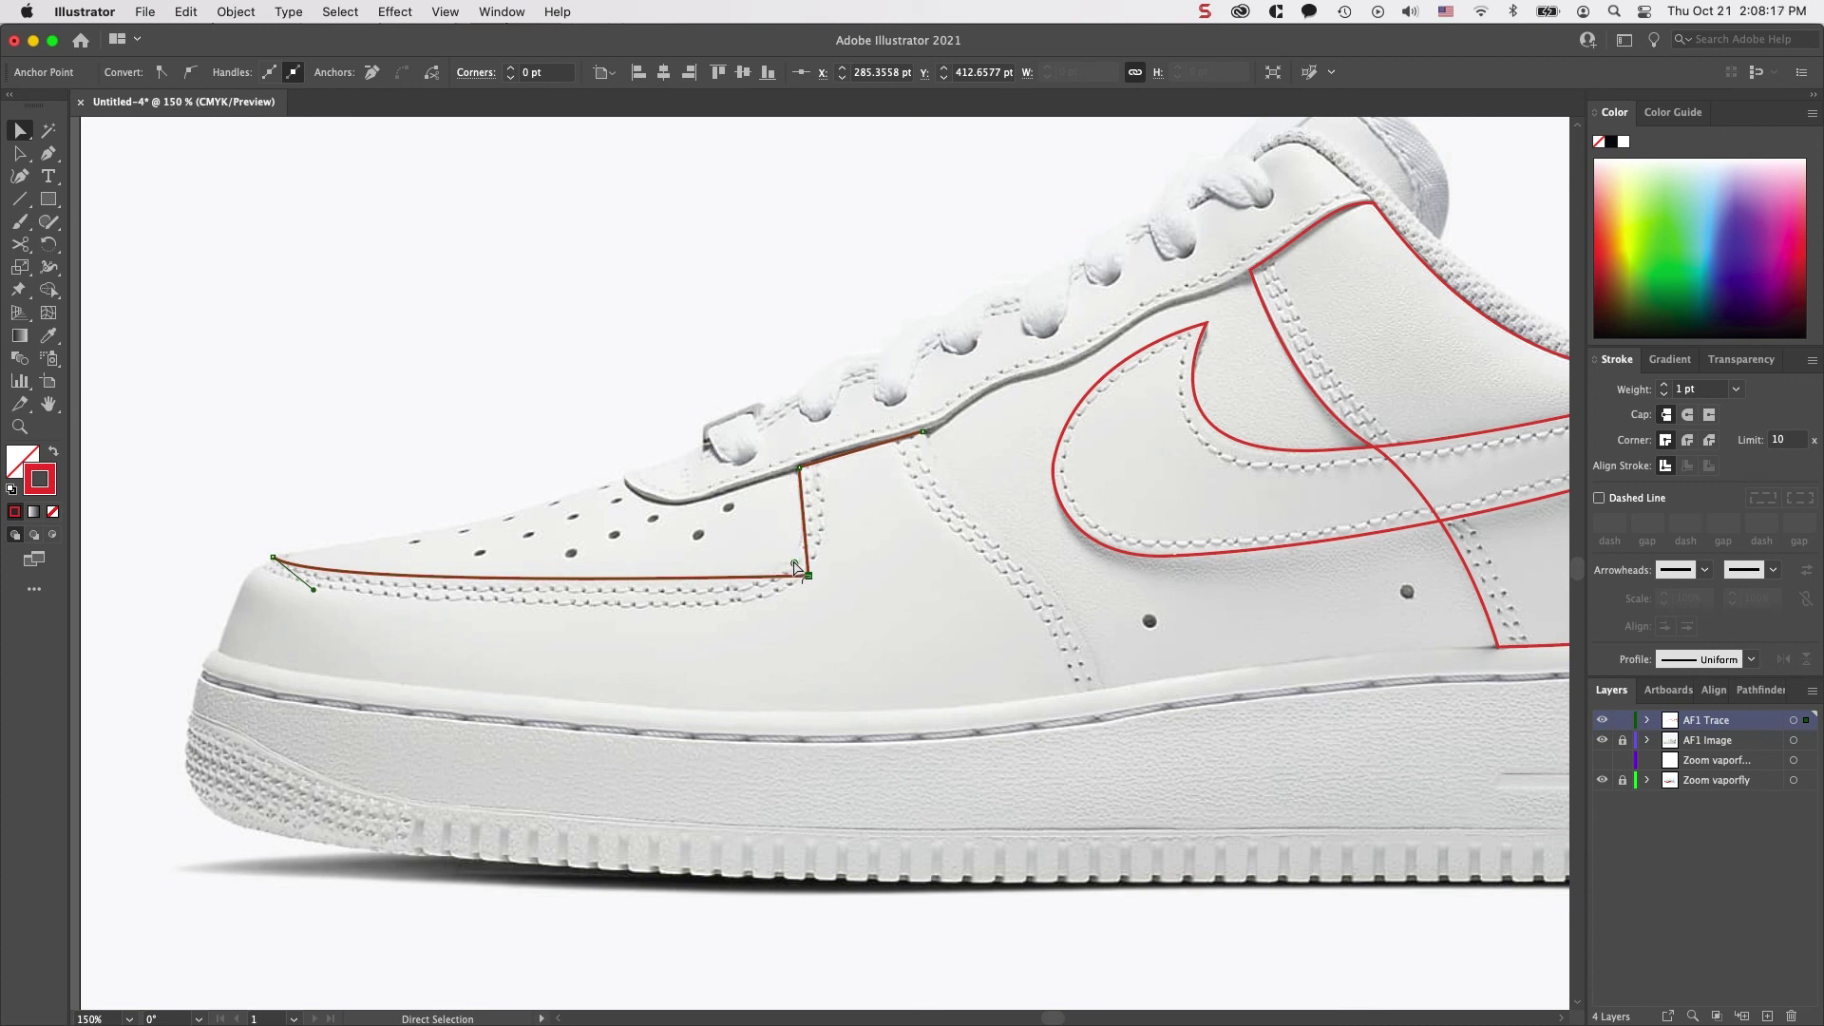
pyautogui.moveTo(793, 562); pyautogui.dragTo(736, 522)
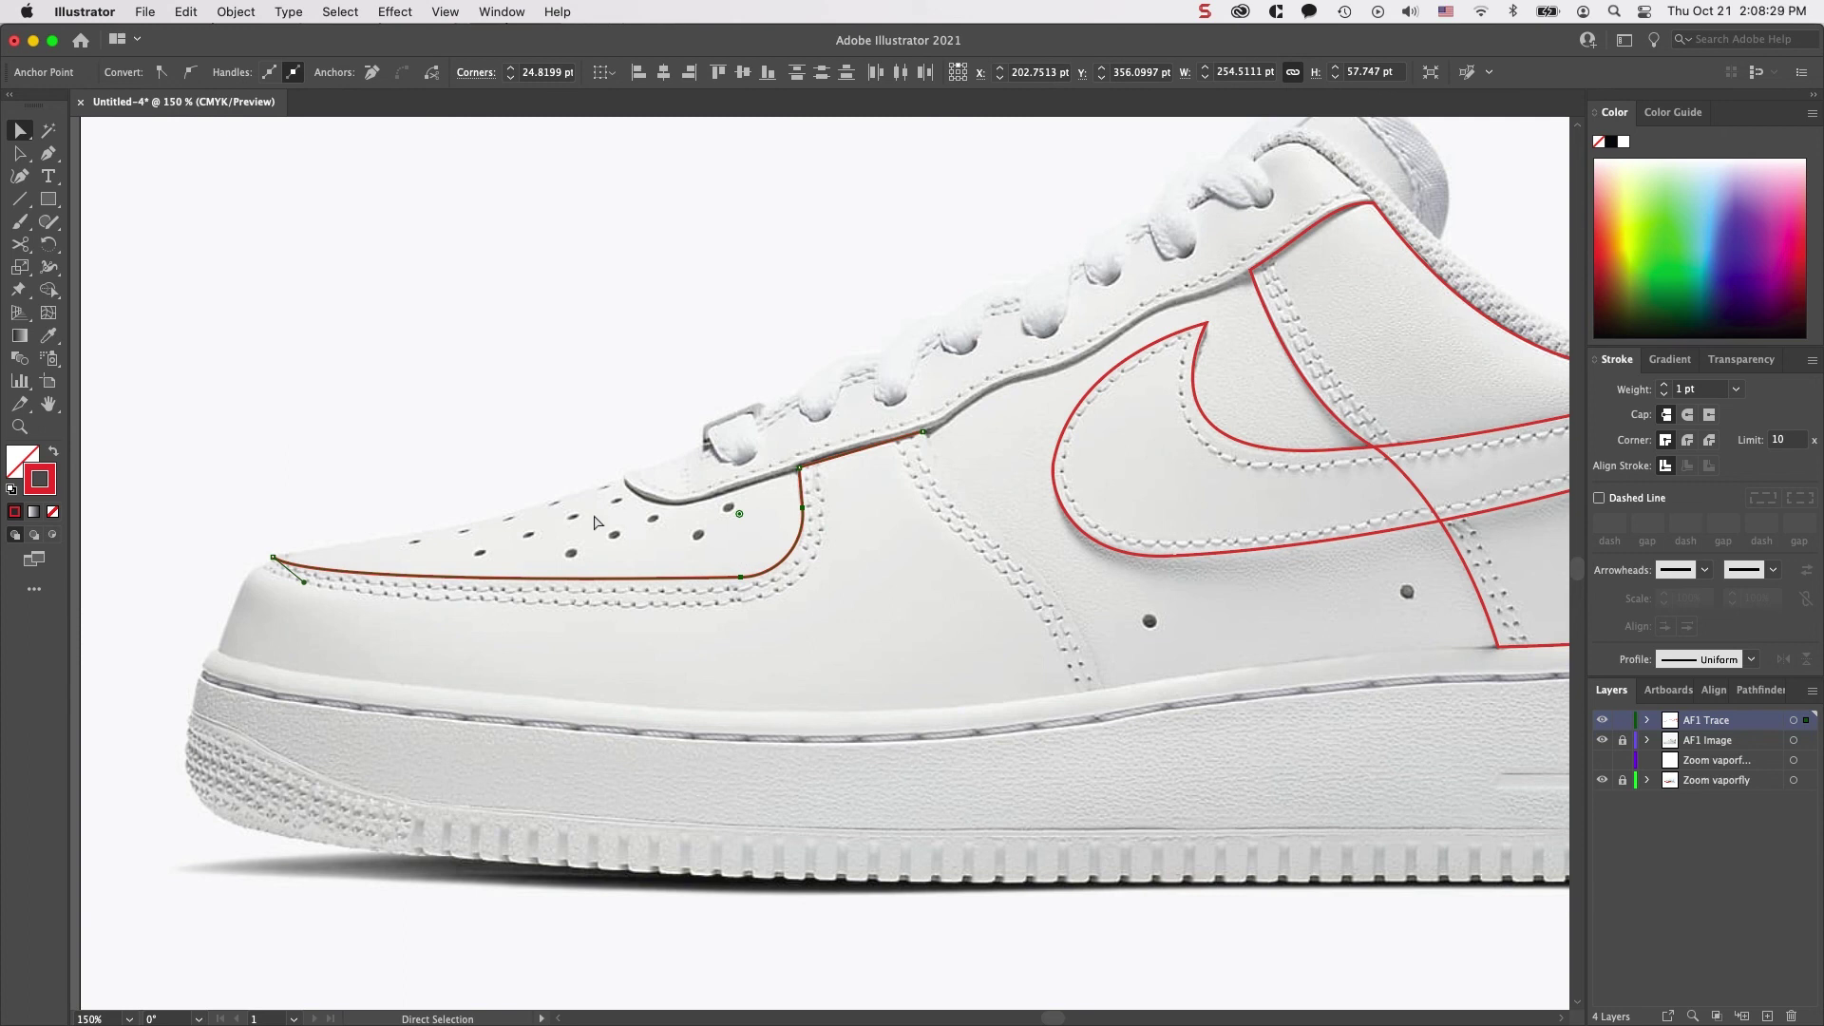
pyautogui.click(529, 431)
# Continue the open path around the front of the toe and back along the midsole to the overlay's rear bottom corner
pyautogui.press('p')
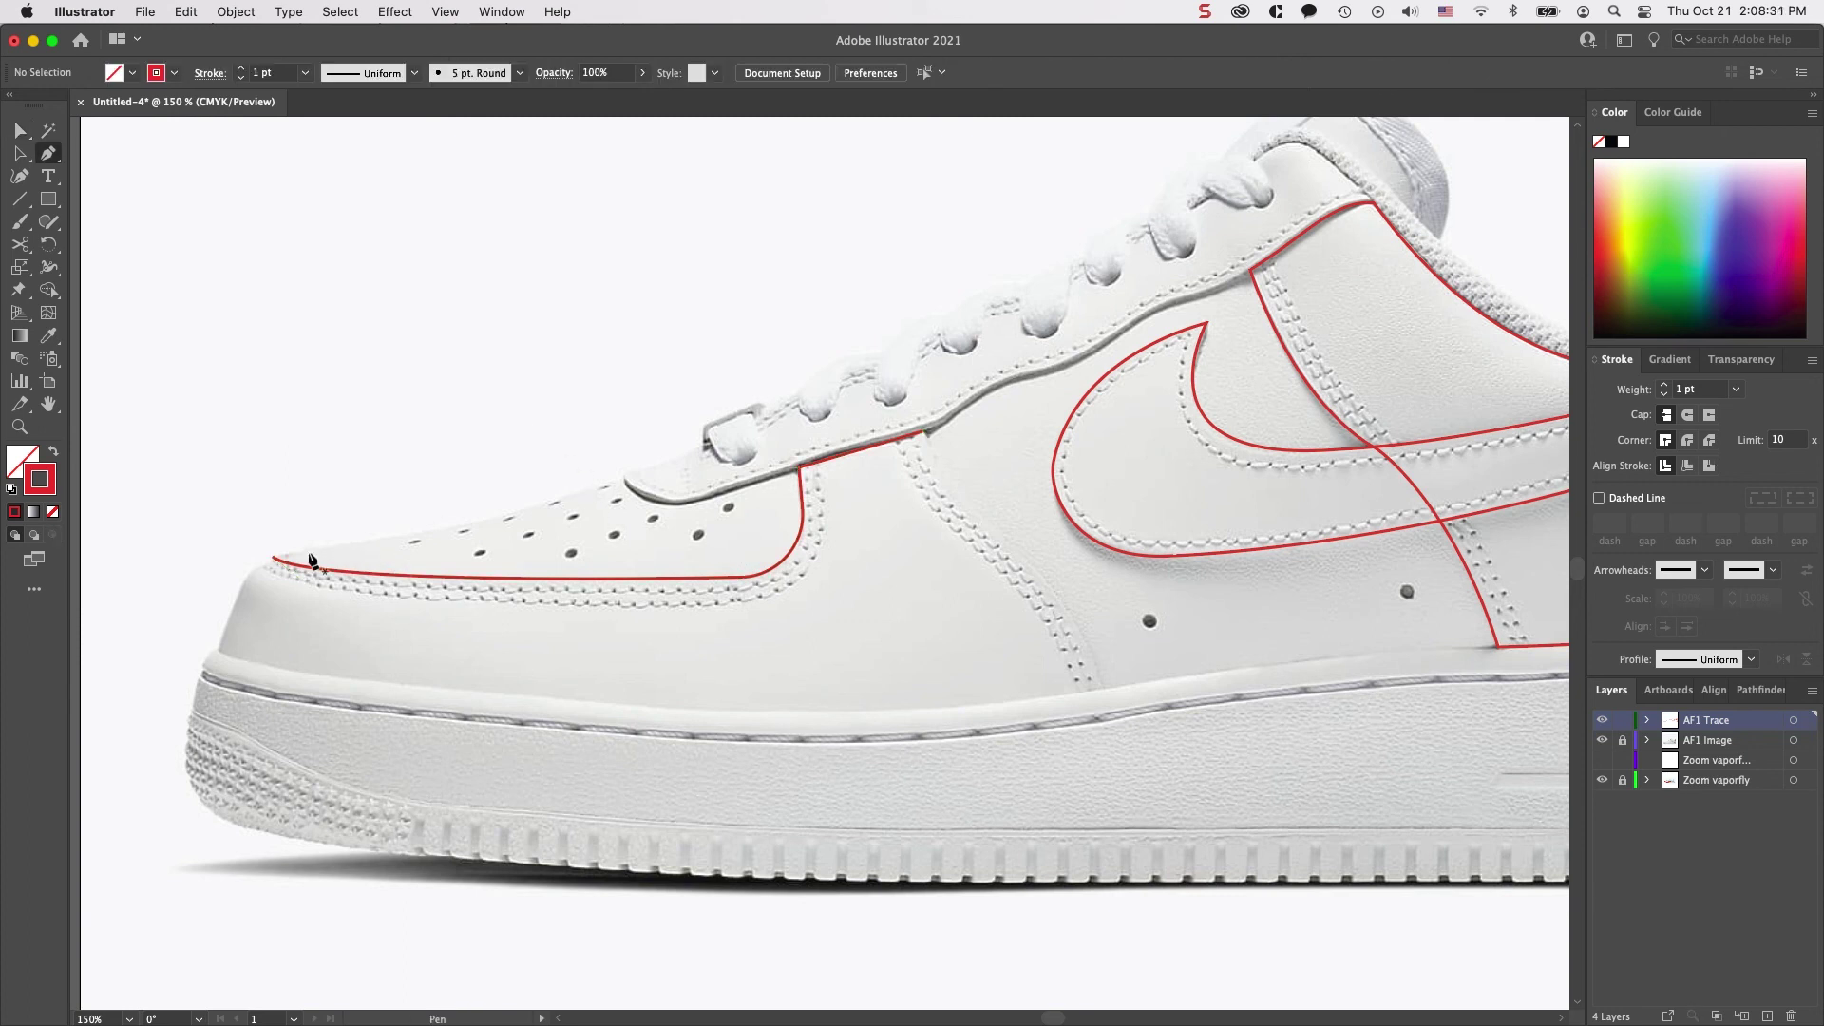
pyautogui.click(275, 560)
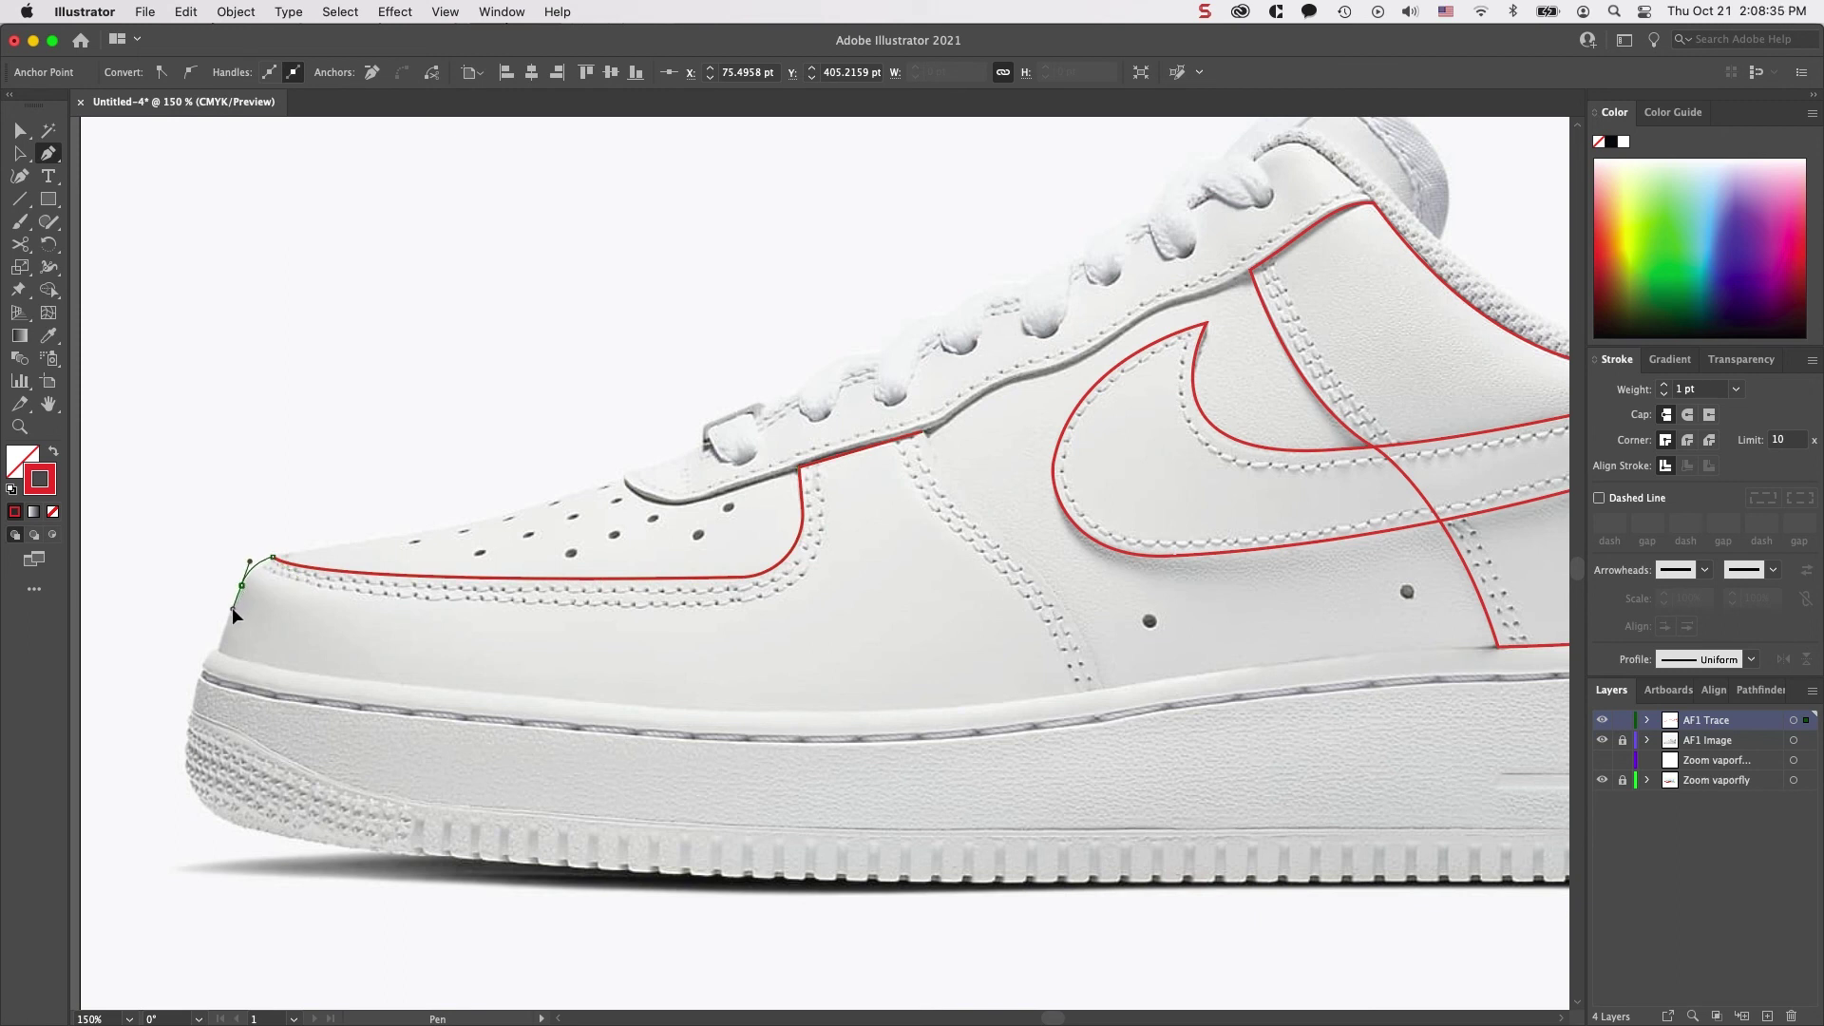
pyautogui.click(217, 650)
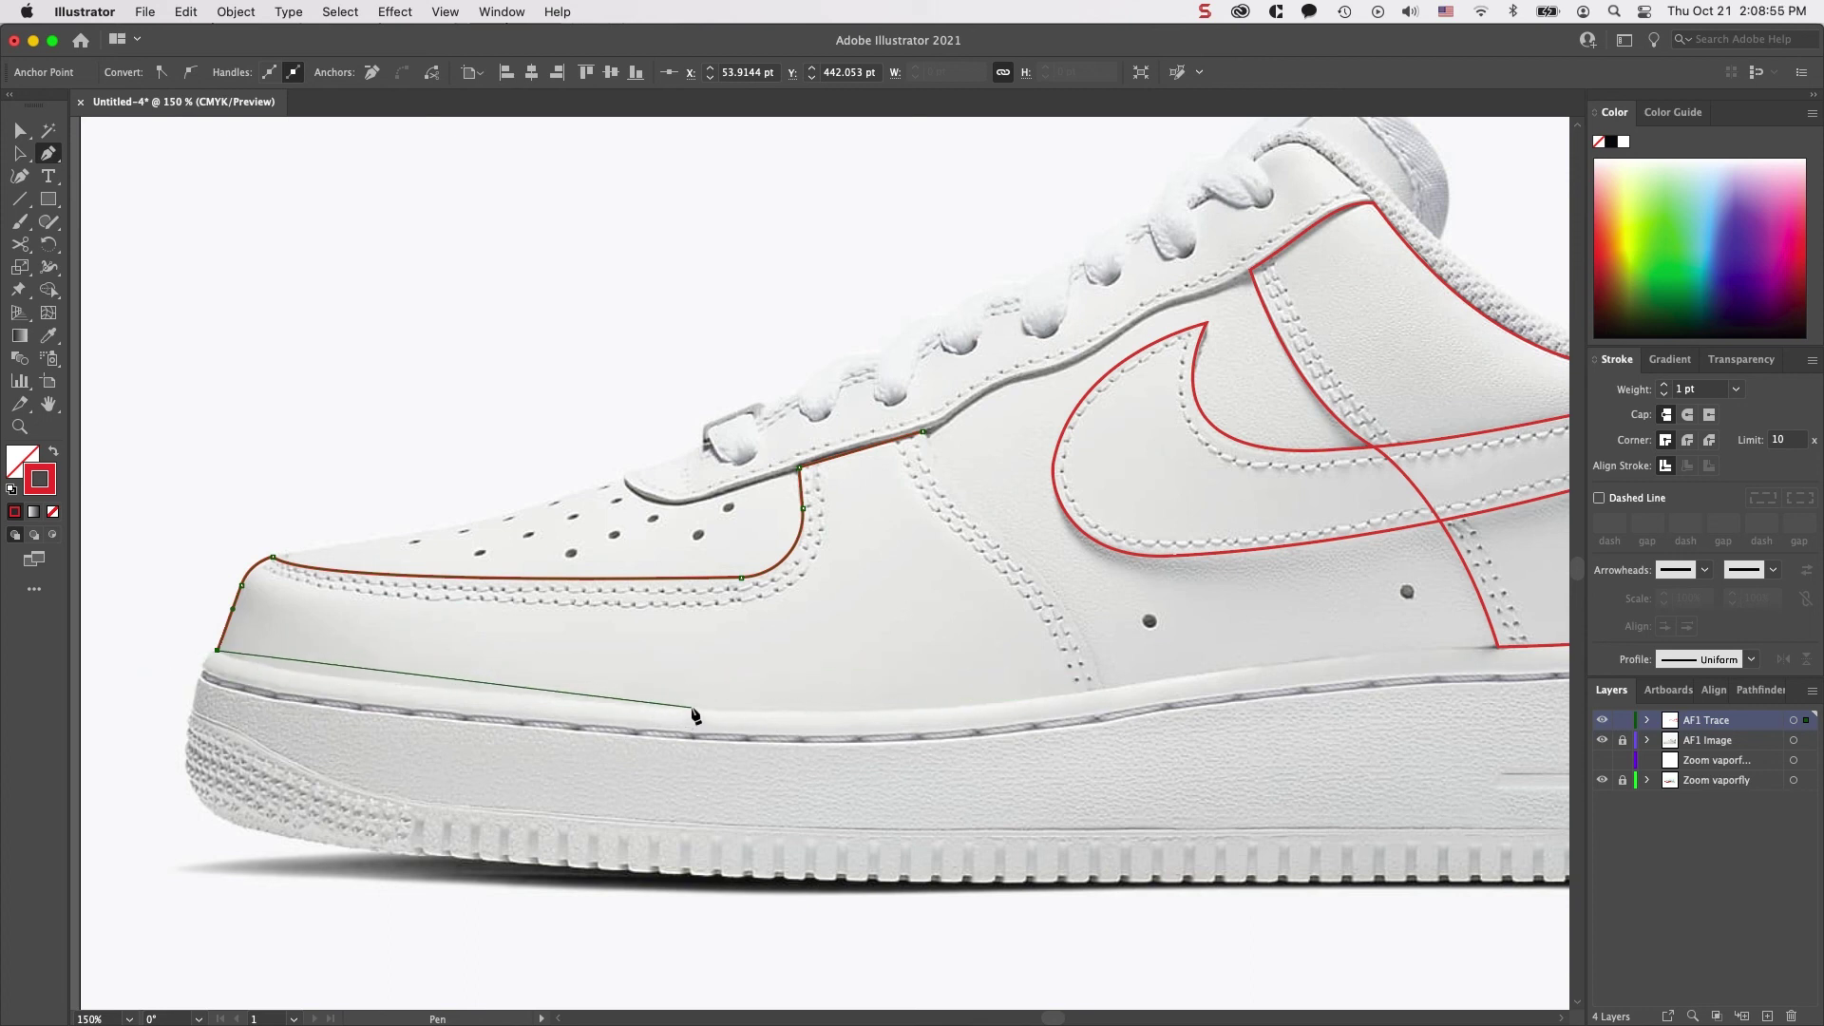
pyautogui.moveTo(748, 713)
pyautogui.mouseDown()
pyautogui.moveTo(1126, 737)
pyautogui.moveTo(761, 704)
pyautogui.mouseUp()
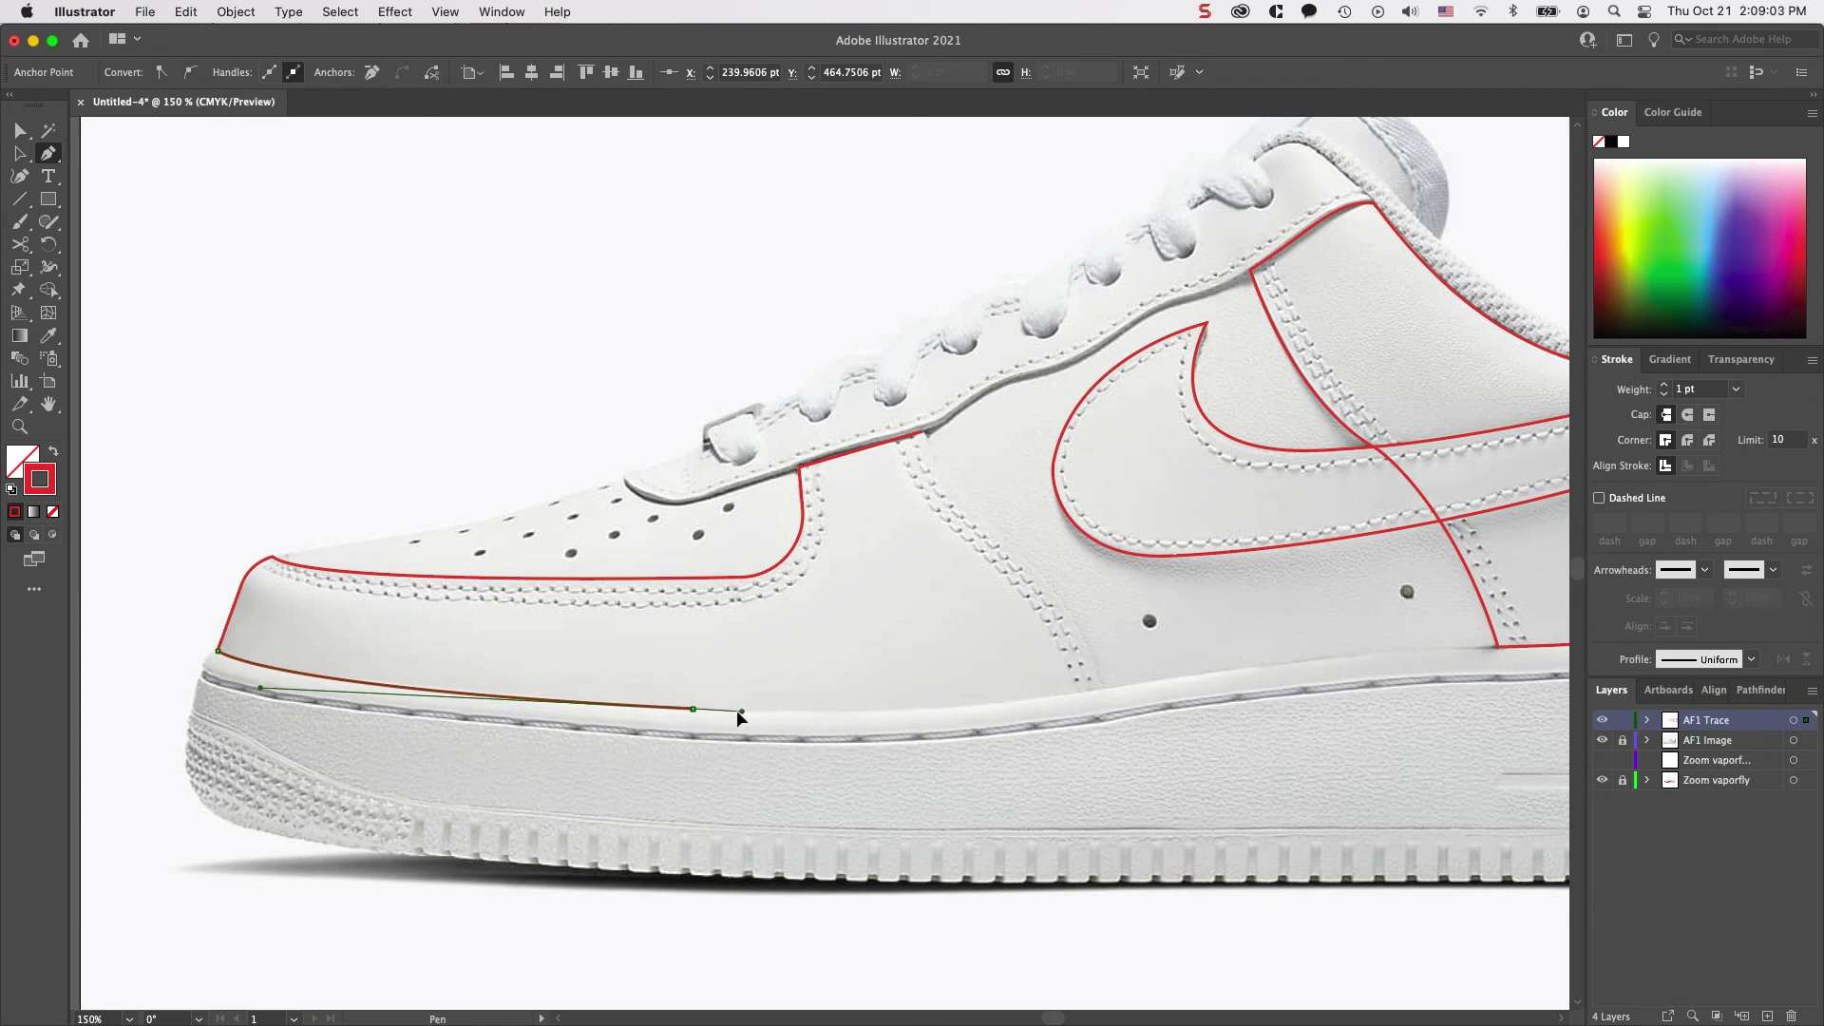
pyautogui.keyDown('alt'); pyautogui.click(693, 708); pyautogui.keyUp('alt')
pyautogui.moveTo(1102, 688); pyautogui.dragTo(1201, 655)
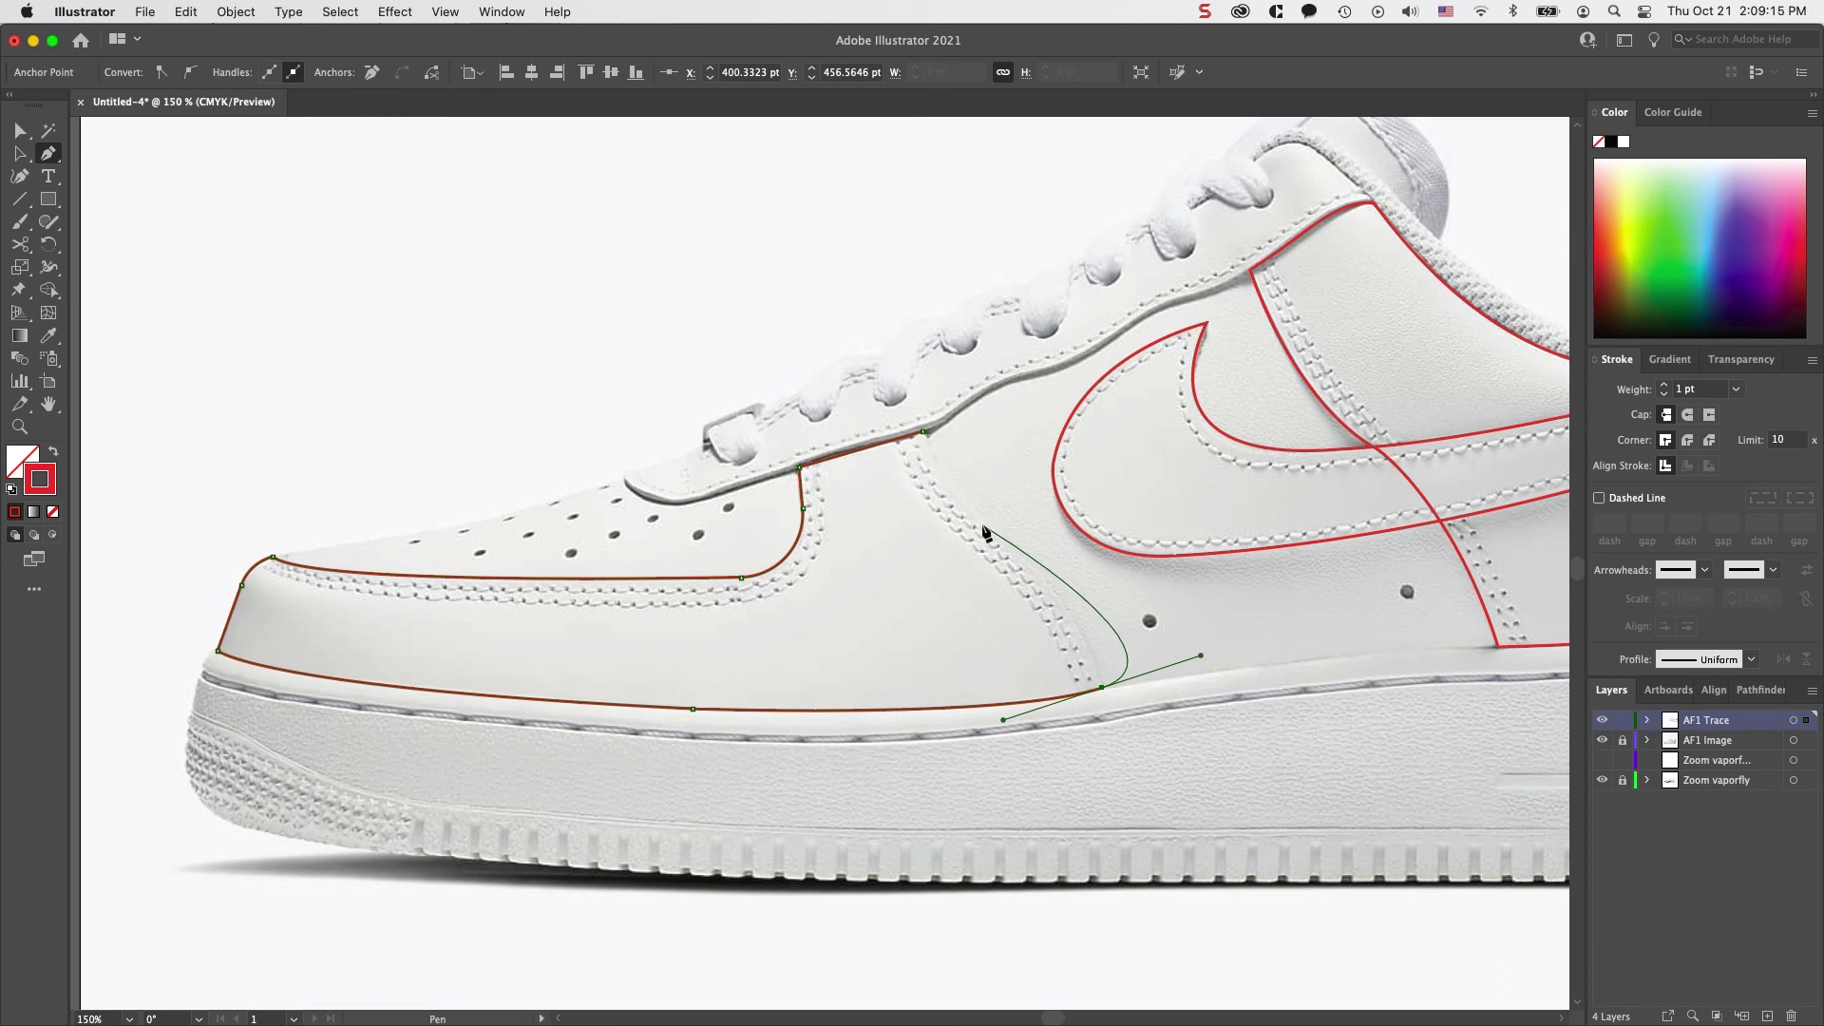
# Redirect the last anchor's handle upward, trace the overlay's rear stitched edge to close the outline at its starting point, and deselect it
pyautogui.press('alt')
pyautogui.moveTo(1201, 655); pyautogui.dragTo(1093, 633)
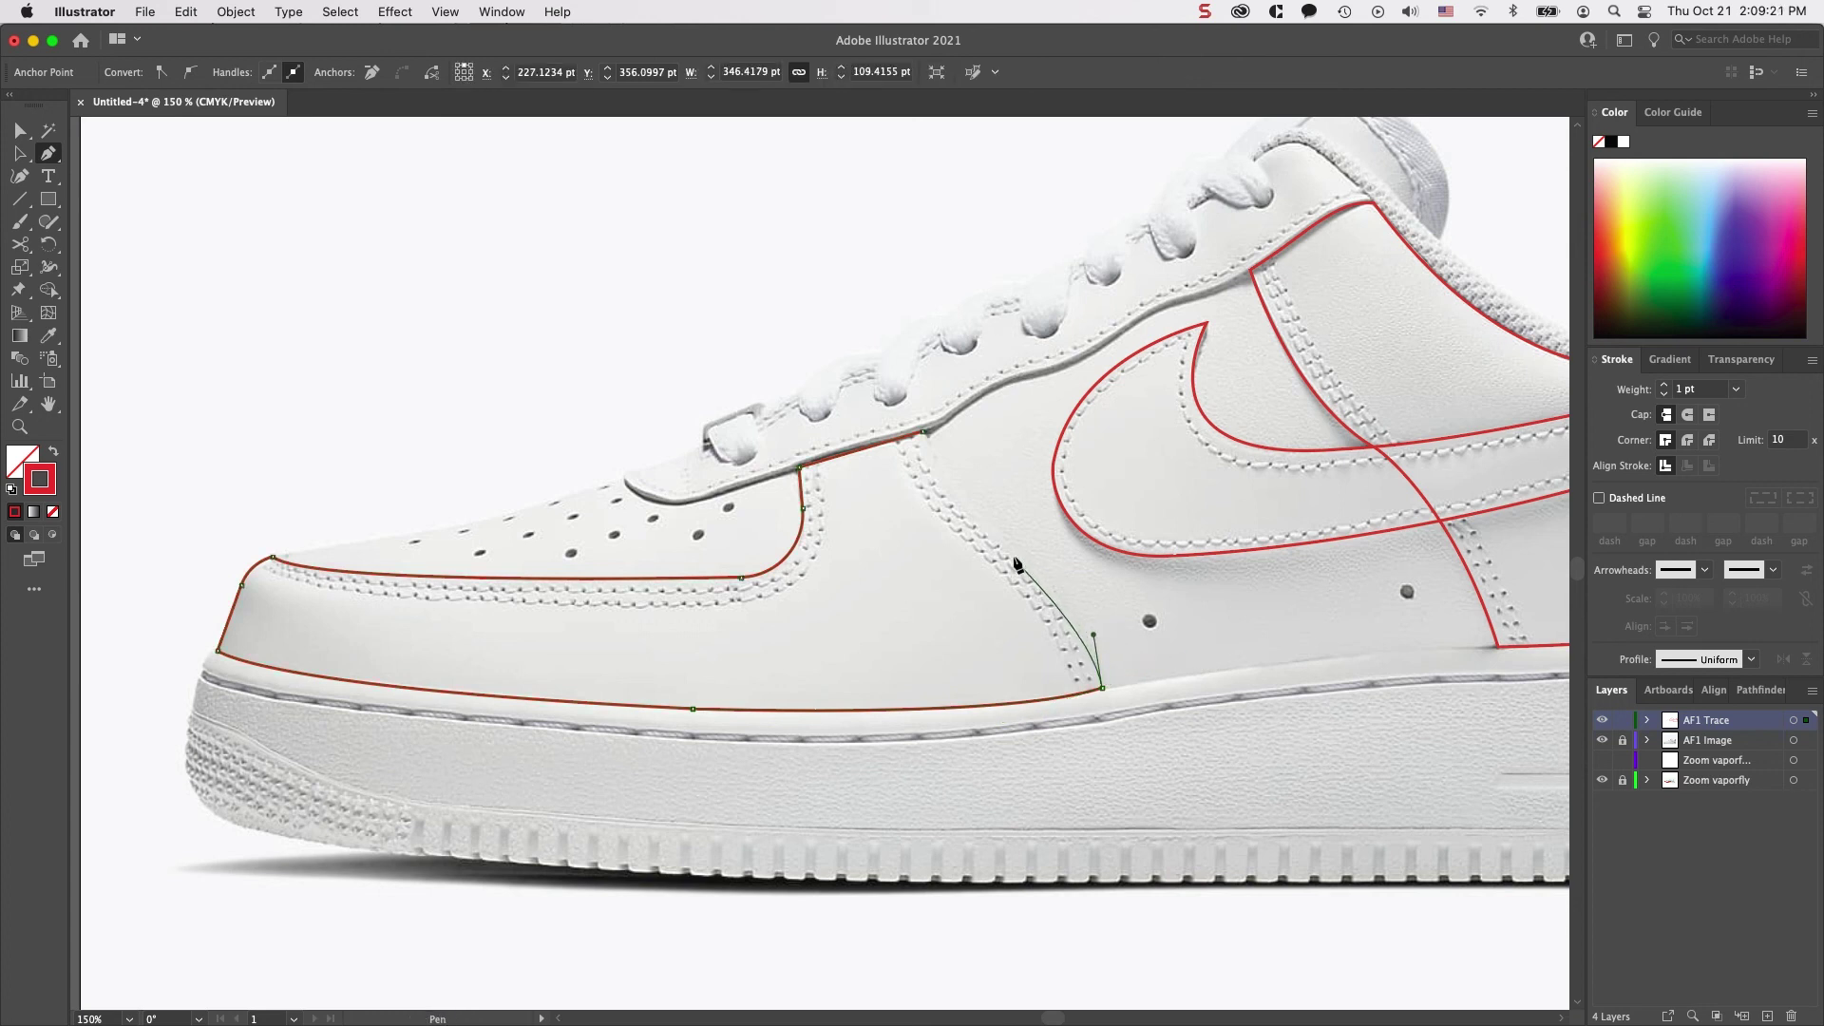
pyautogui.moveTo(1005, 540); pyautogui.dragTo(940, 491)
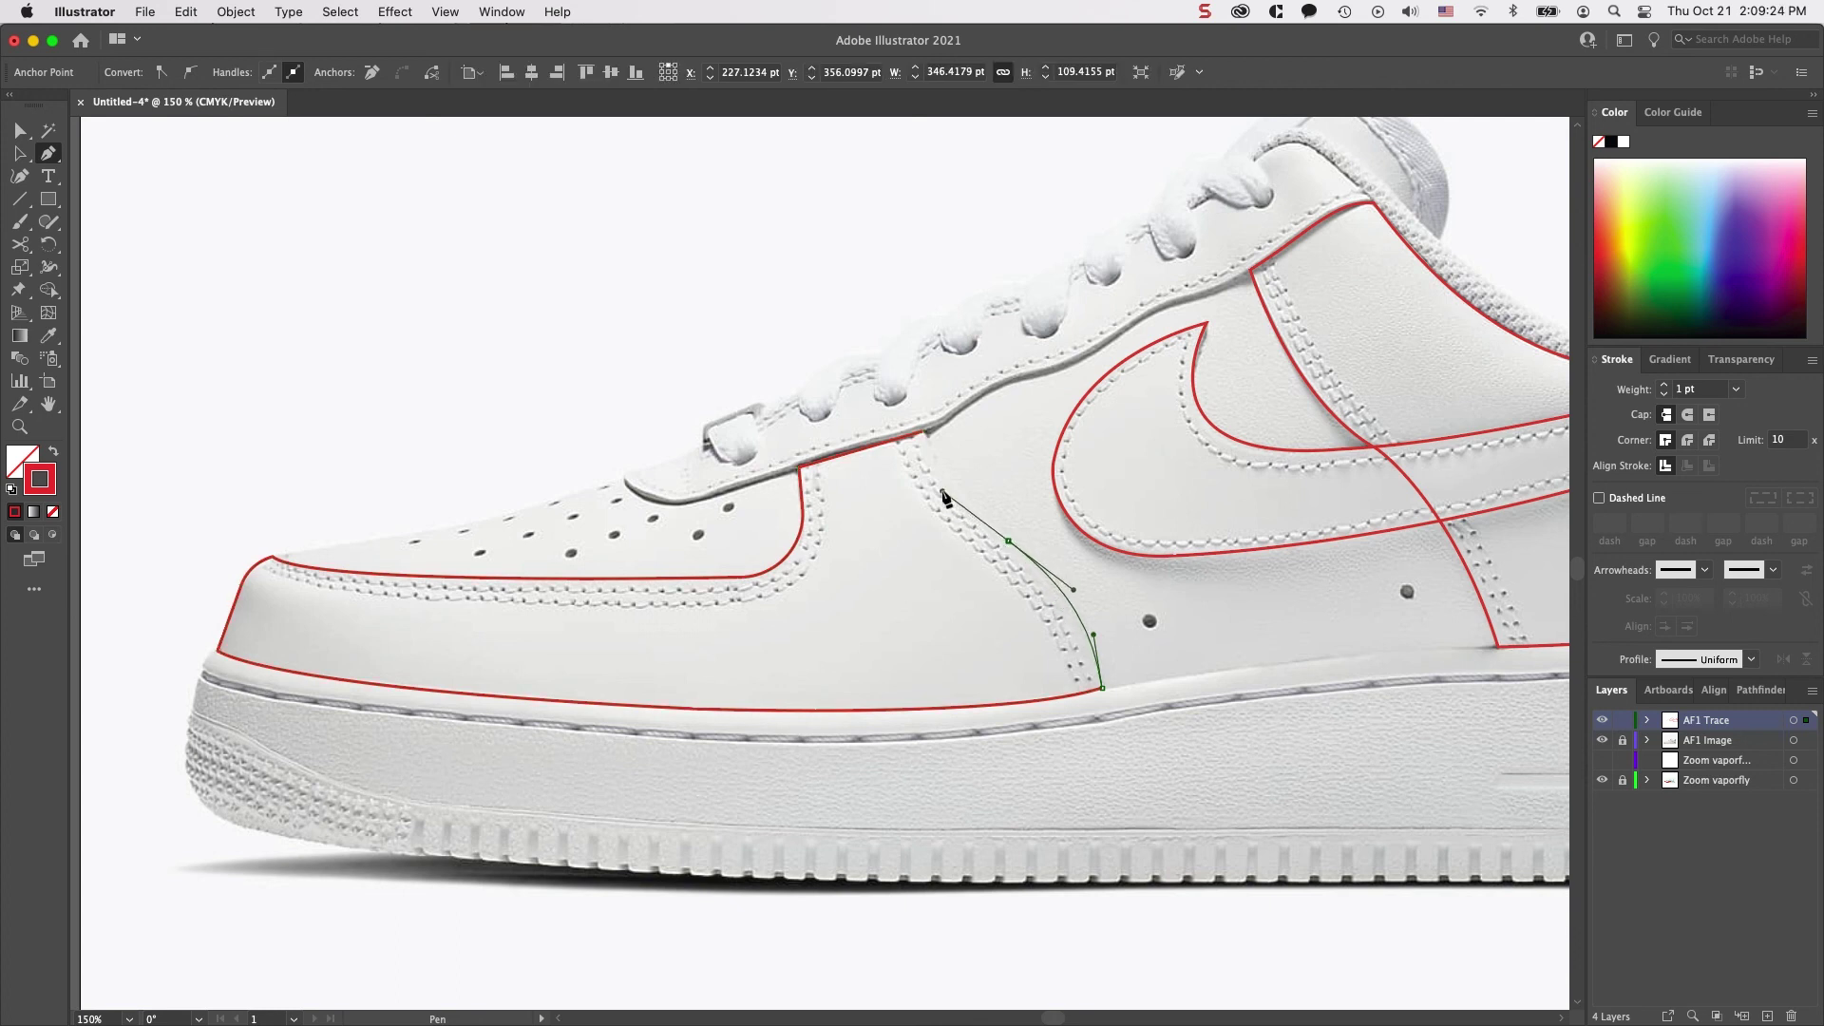
pyautogui.click(923, 432)
pyautogui.press('v')
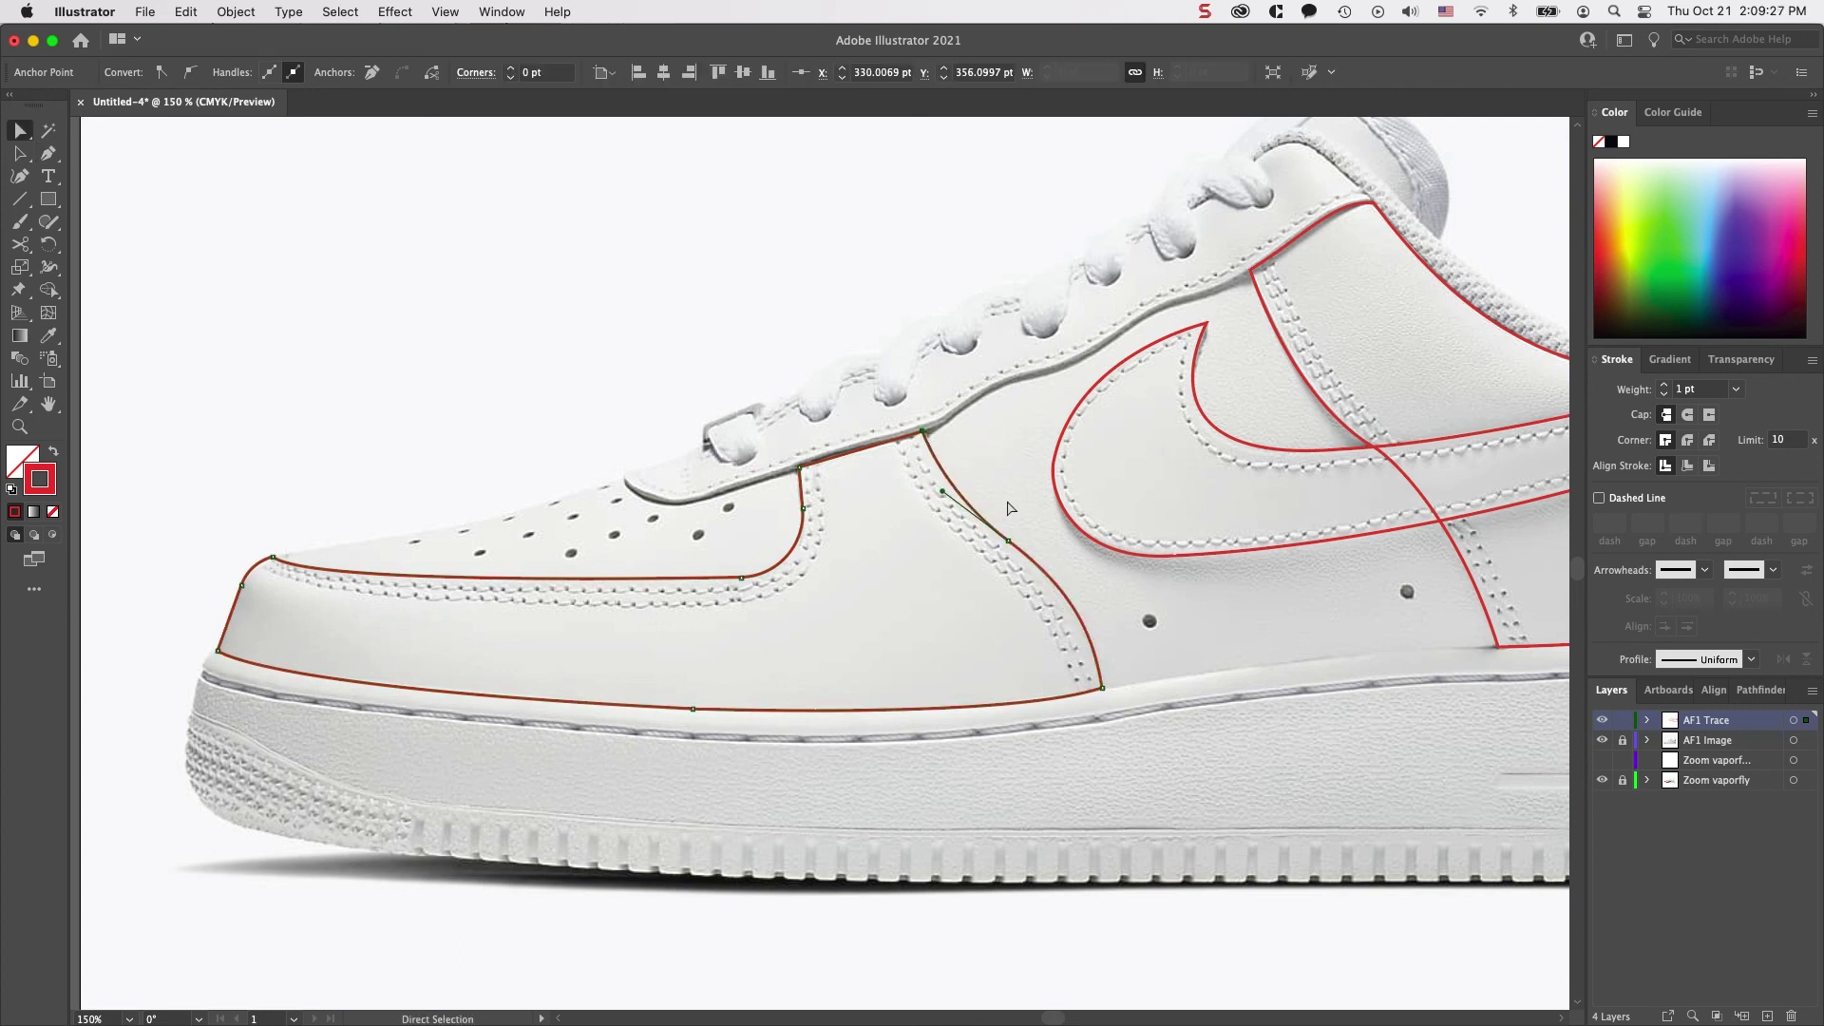
pyautogui.click(1107, 643)
pyautogui.press('super+minus')
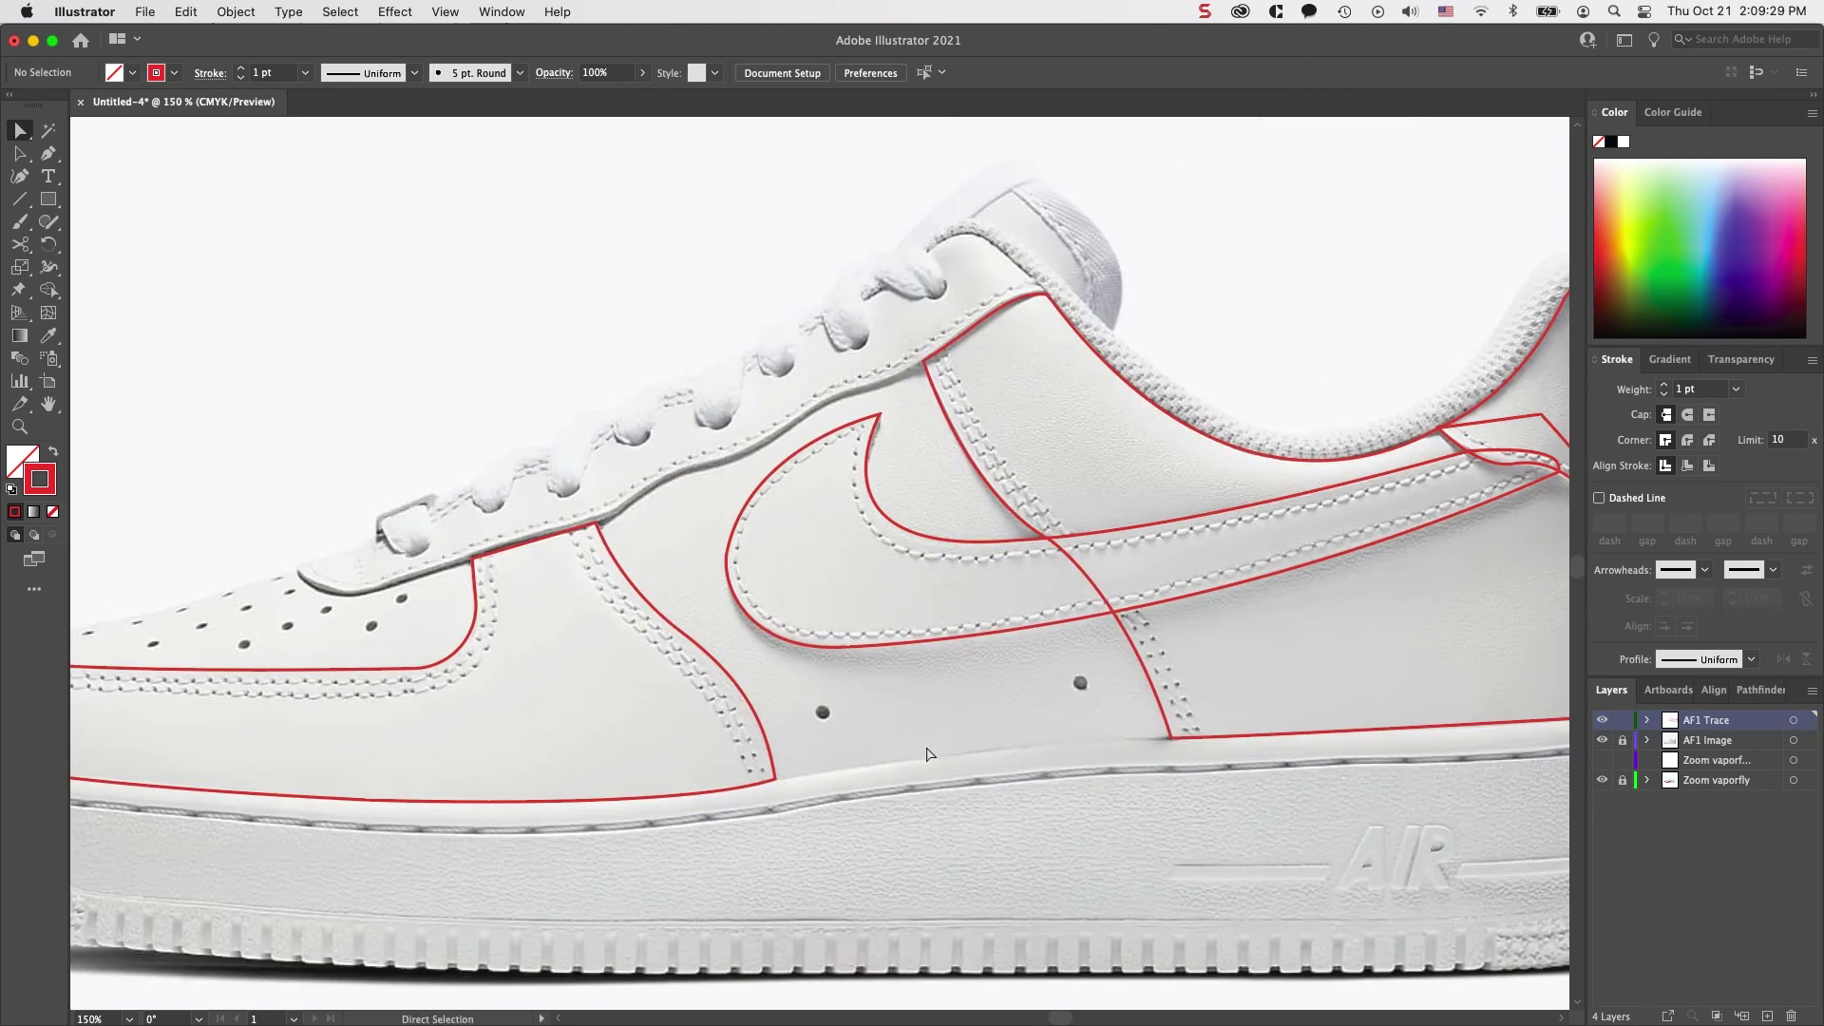